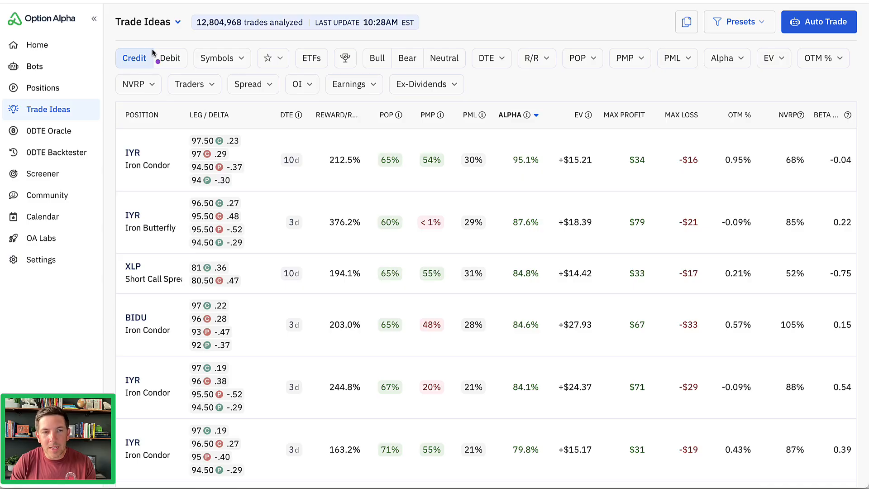
Apply the saved filter preset "ETFs / 100R-R & 50% PMP" to the trade ideas list.
mouse_move(204, 38)
mouse_down()
mouse_move(108, 60)
mouse_move(163, 96)
mouse_move(778, 101)
mouse_move(832, 47)
mouse_move(184, 38)
mouse_up()
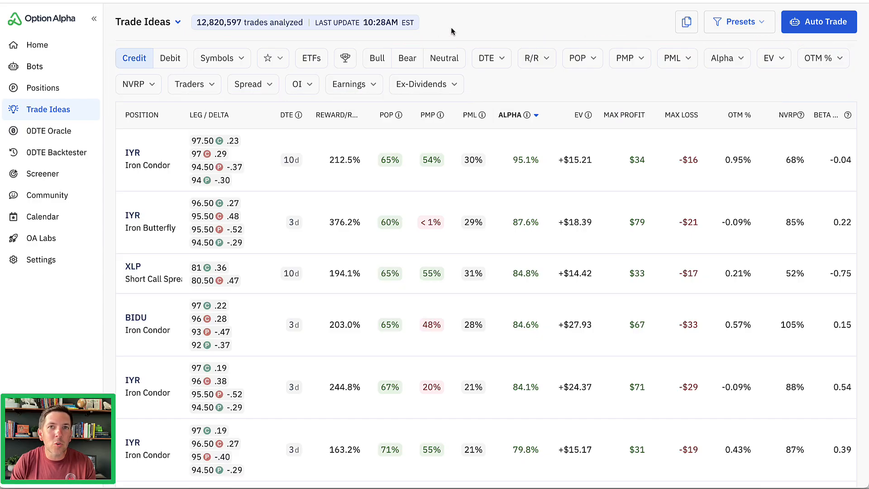
click(737, 28)
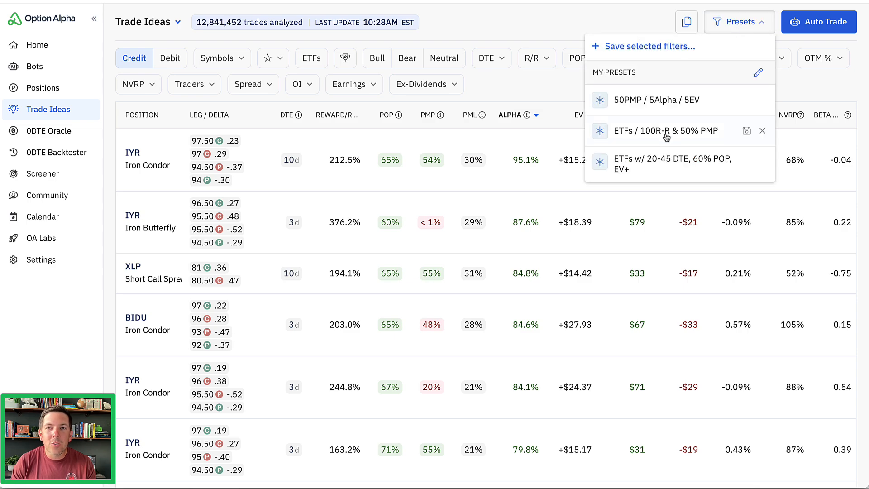
click(666, 134)
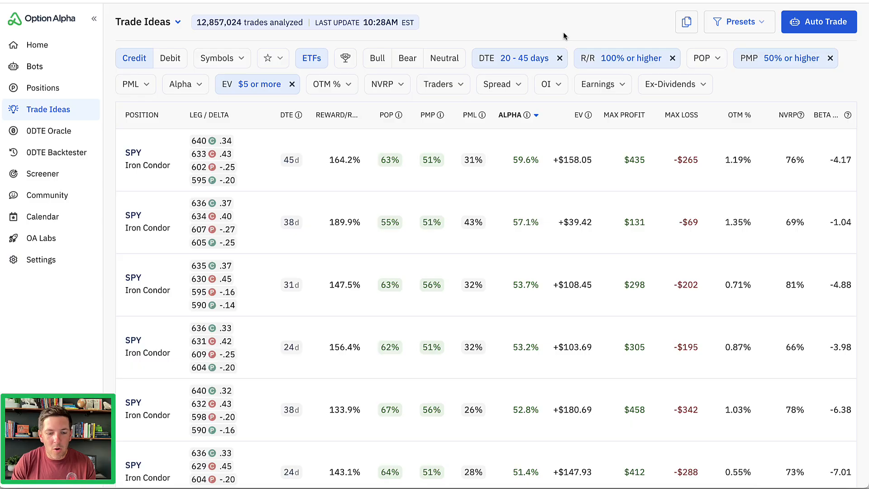
drag(155, 71, 161, 71)
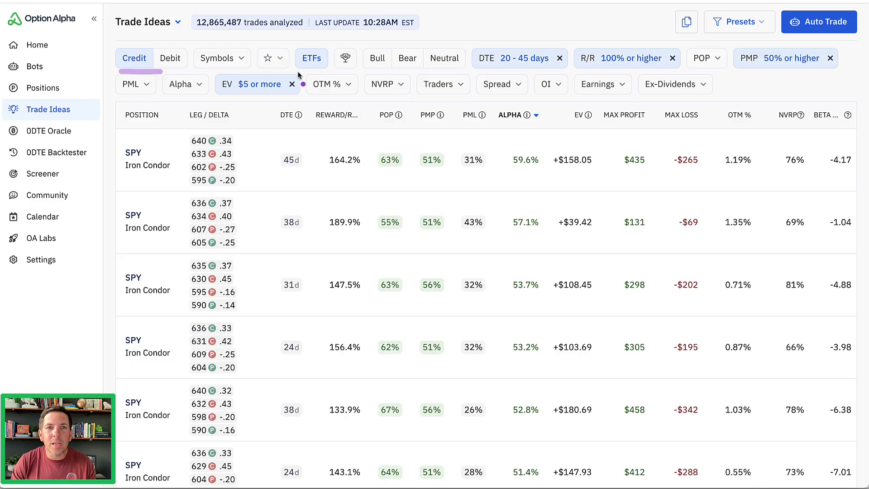
drag(296, 71, 341, 75)
drag(473, 71, 673, 71)
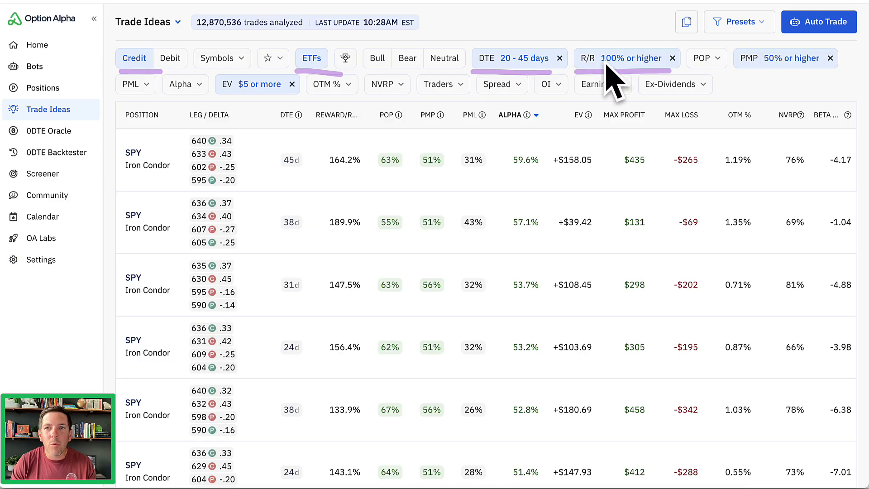
drag(737, 71, 821, 73)
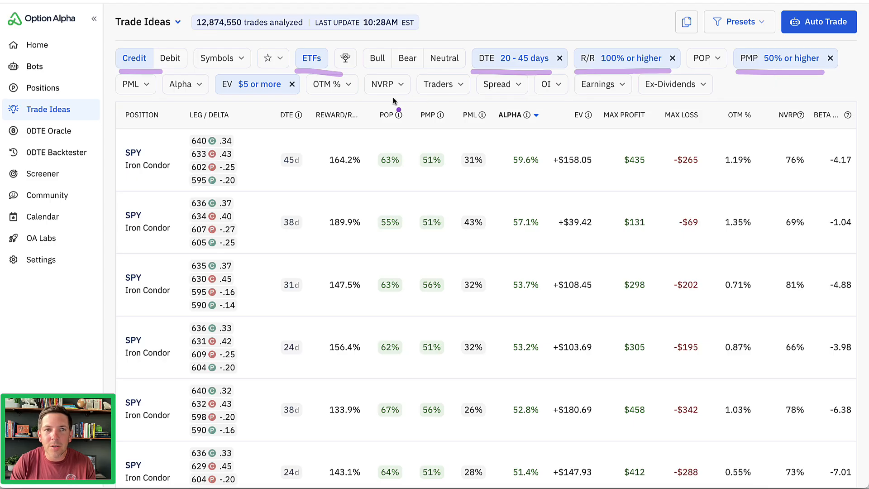
drag(209, 96, 298, 99)
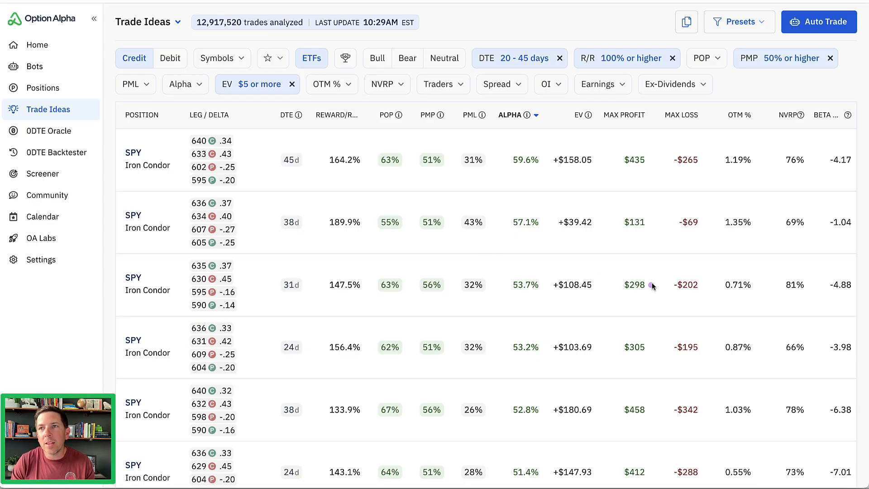
mouse_move(650, 285)
mouse_down()
mouse_move(799, 40)
mouse_move(799, 53)
mouse_up()
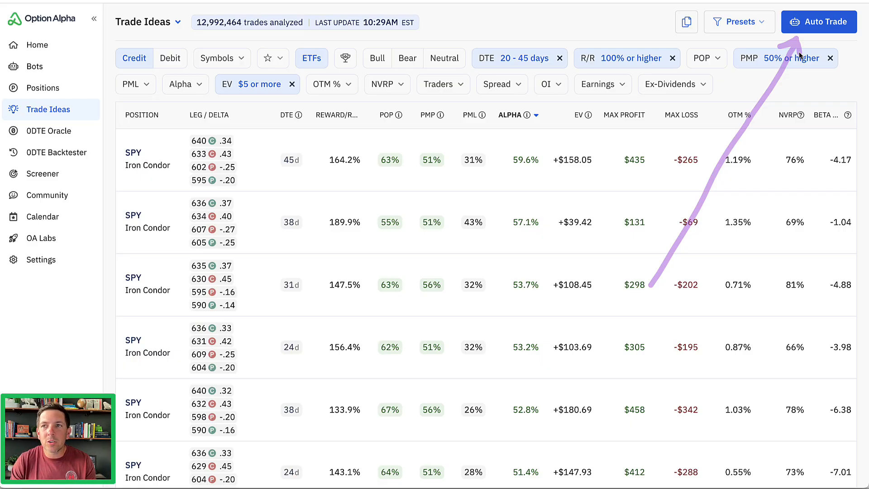
Start an auto-trade bot from the filtered trade ideas and select the ETFs EFA, FXE, FXI and GLD.
click(812, 28)
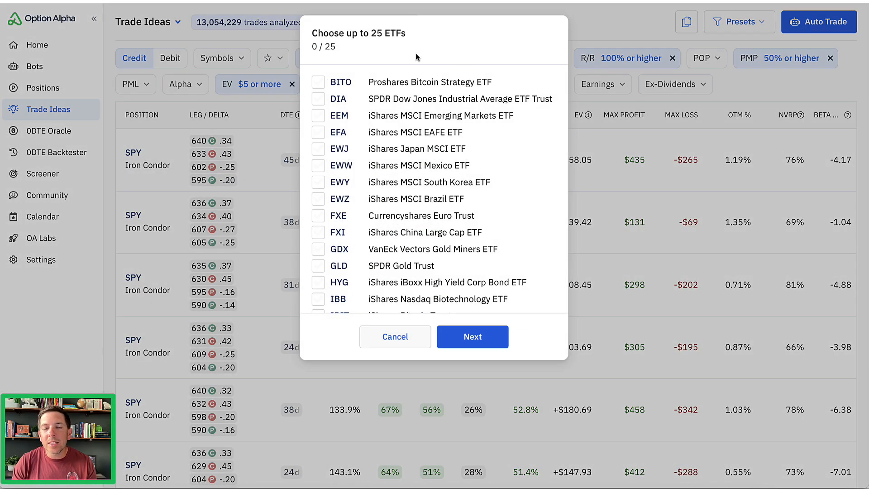
click(318, 133)
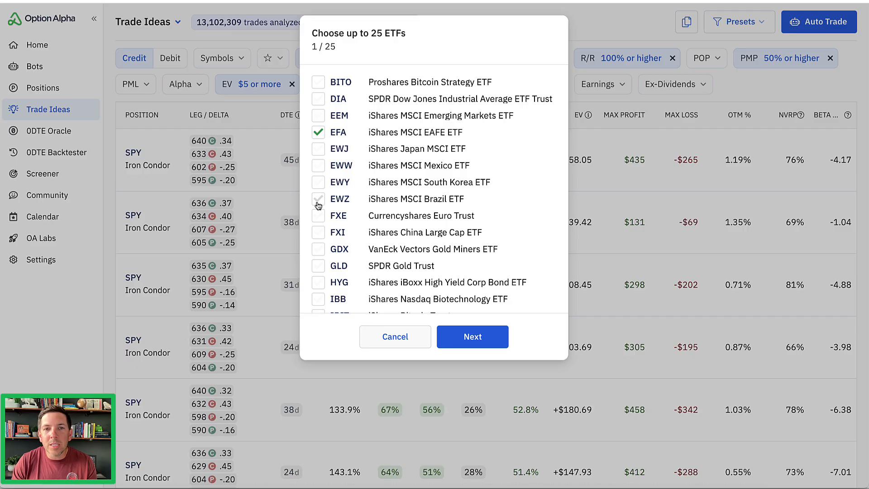
click(319, 216)
click(319, 233)
click(323, 267)
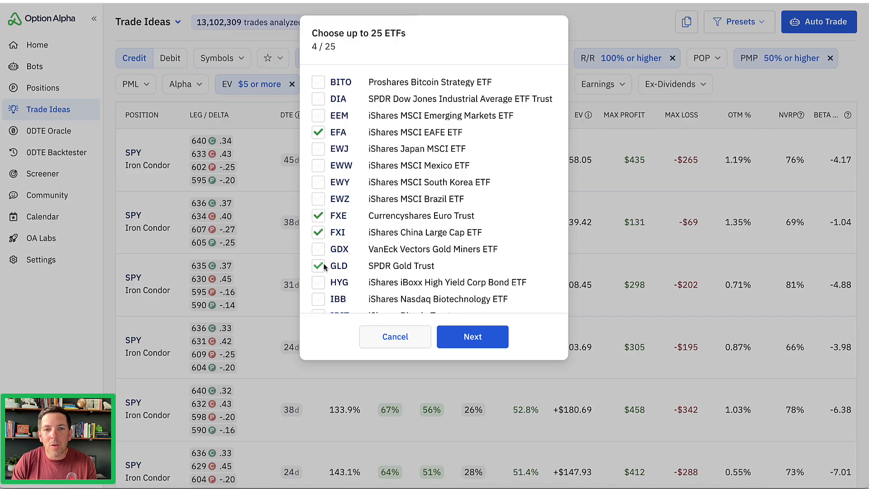
Add SPX, TLT, XBI and XHB to the ETF selection and continue to the bot's settings.
scroll(324, 267, down, 5)
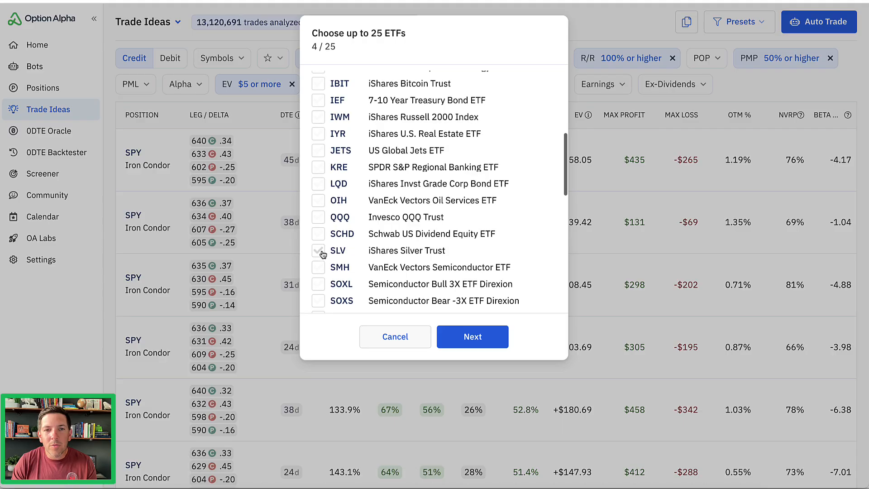
scroll(320, 254, down, 4)
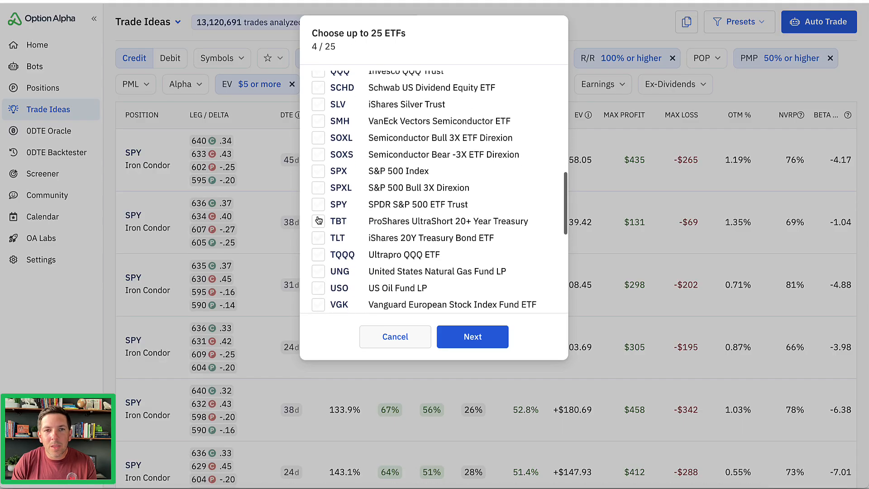
click(319, 172)
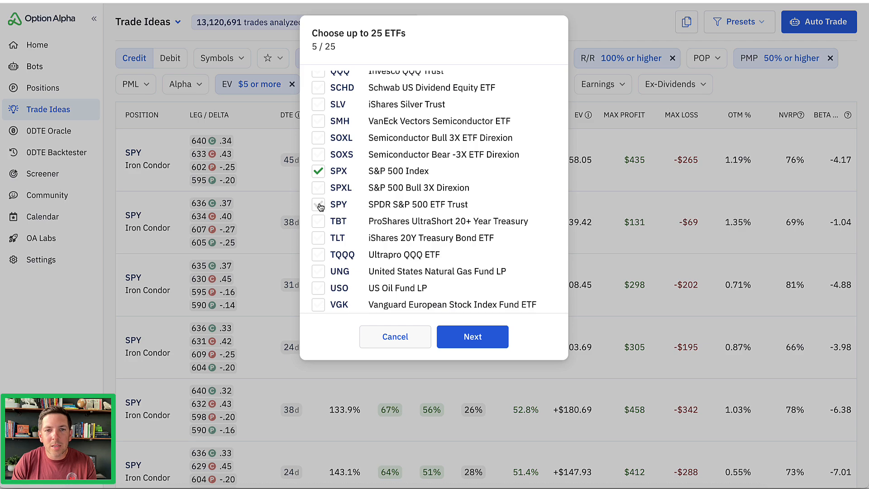
scroll(319, 206, down, 3)
click(319, 139)
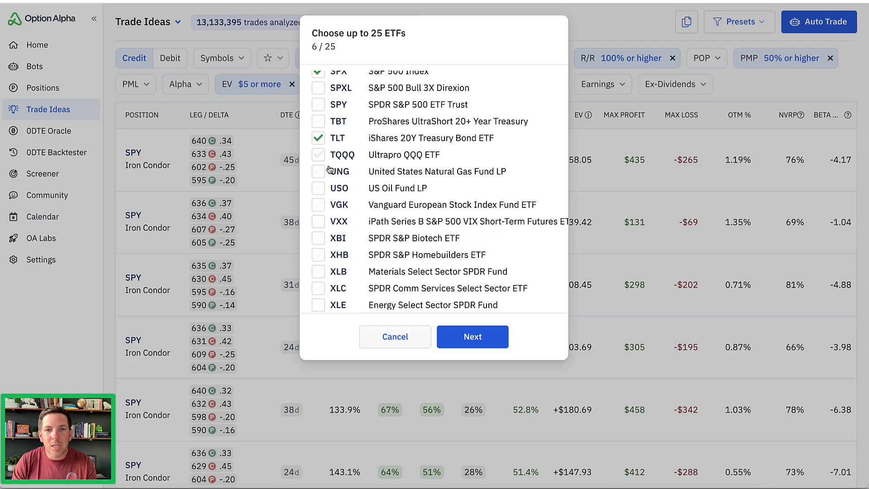
click(322, 240)
click(322, 256)
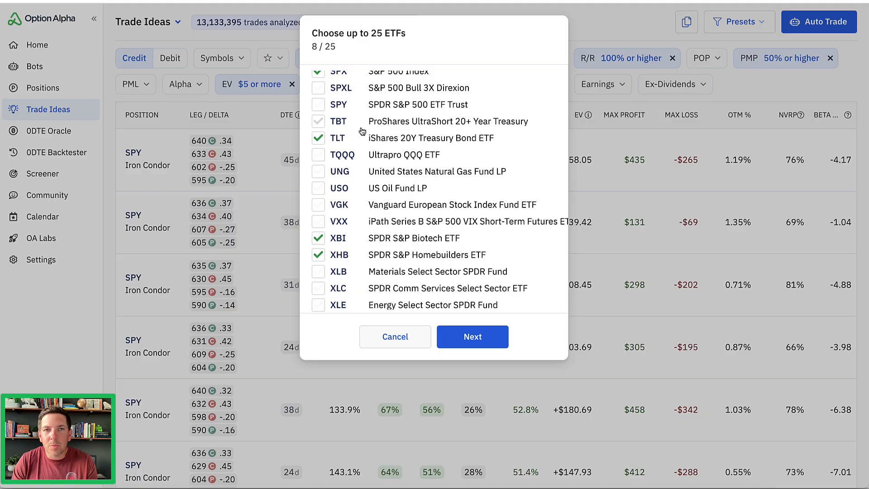
click(473, 339)
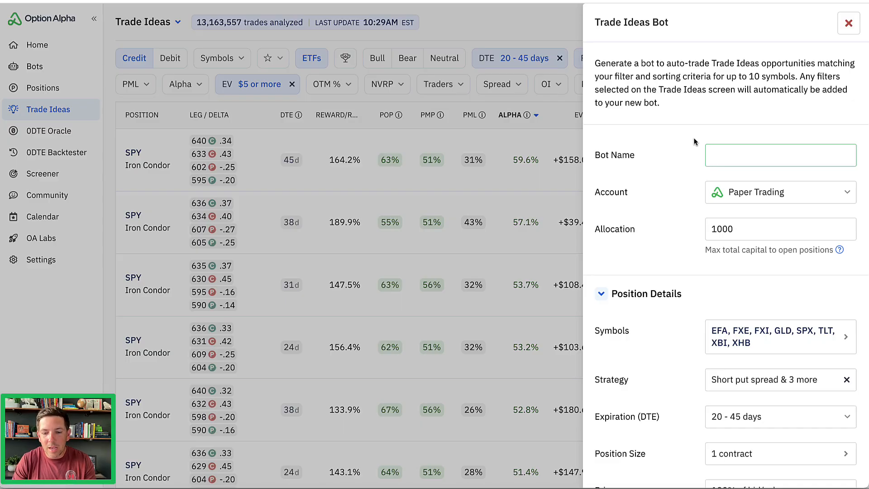
Name the bot with the owner's first name plus "New Trade Ideas Bot" and set its account to TradeStation.
text(Kirk)
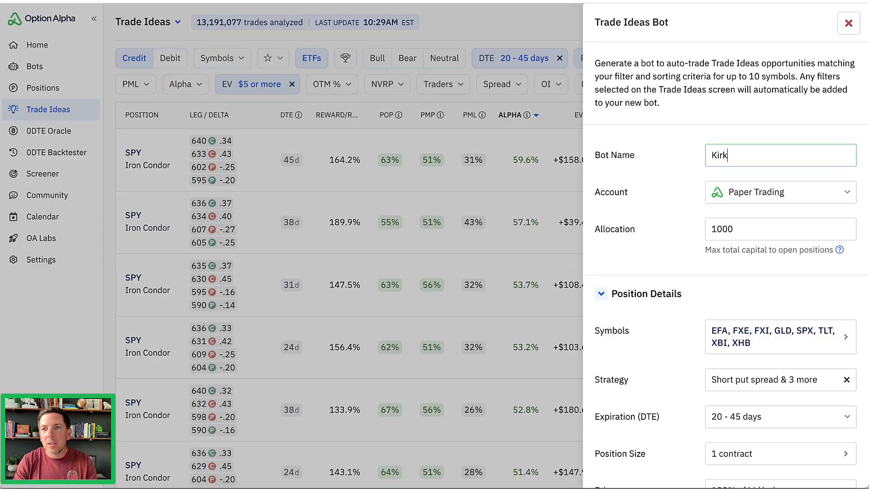
text('s New Trade)
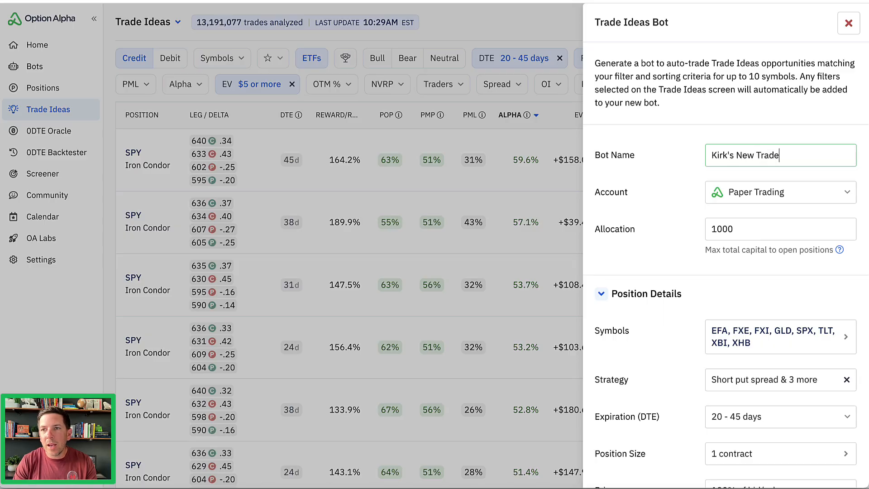
text( Ideas Bot)
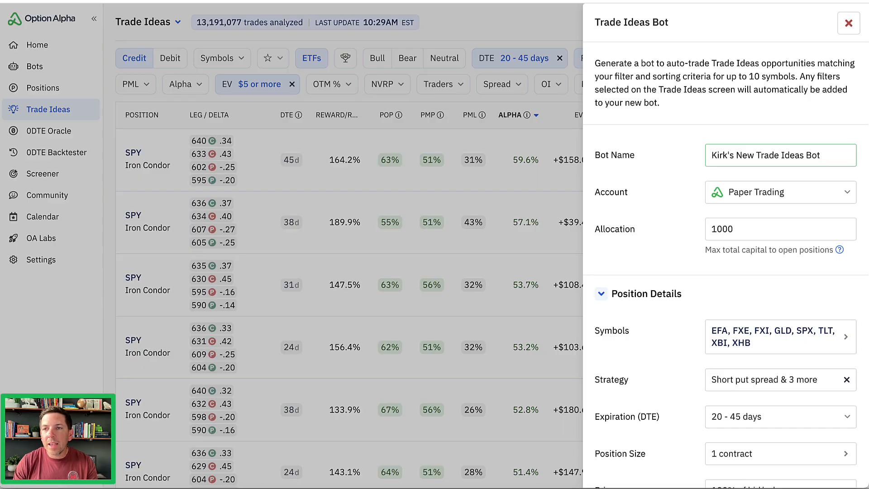
click(791, 190)
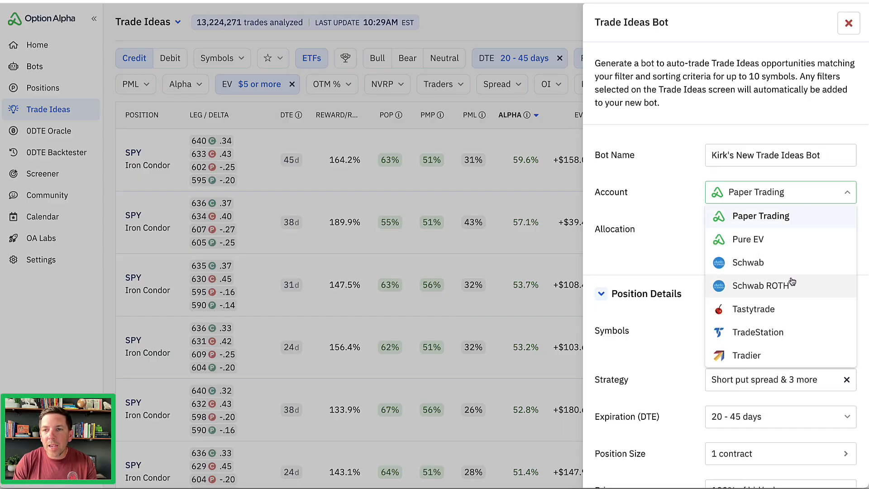
click(792, 334)
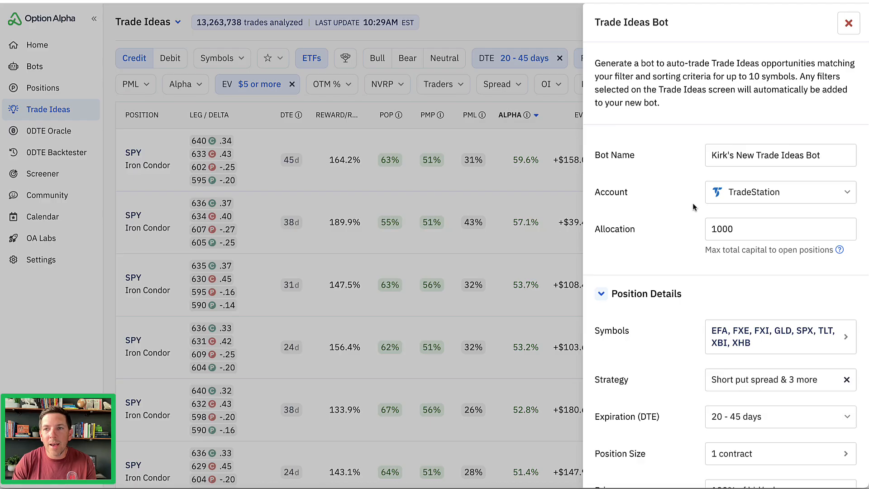
Set the bot's maximum capital allocation to 3000.
scroll(692, 203, down, 3)
double_click(752, 91)
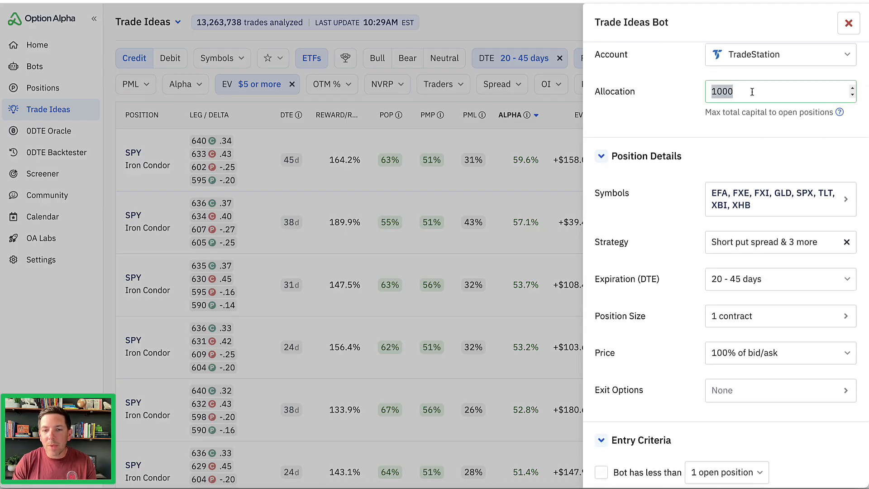
text(3000)
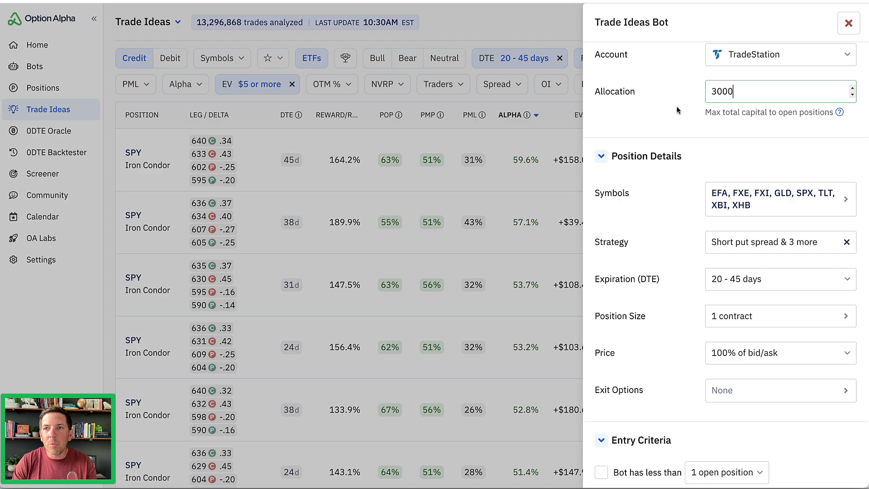
click(695, 124)
scroll(695, 124, down, 3)
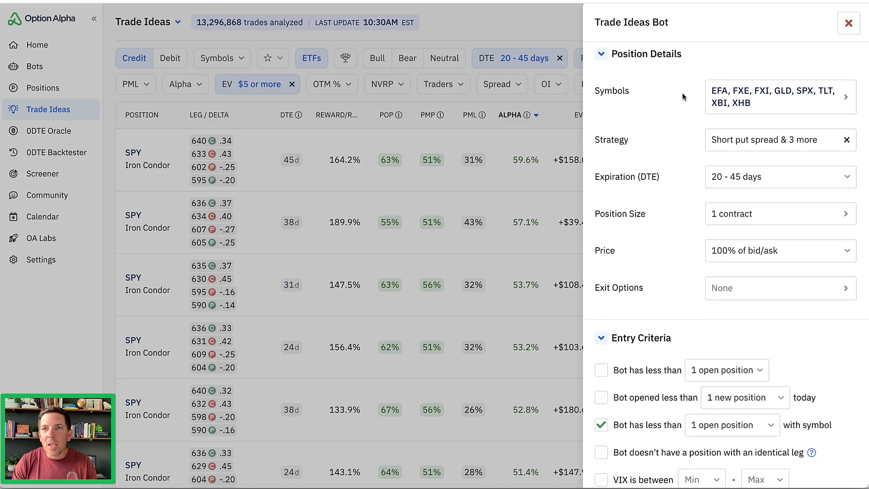
scroll(682, 93, up, 1)
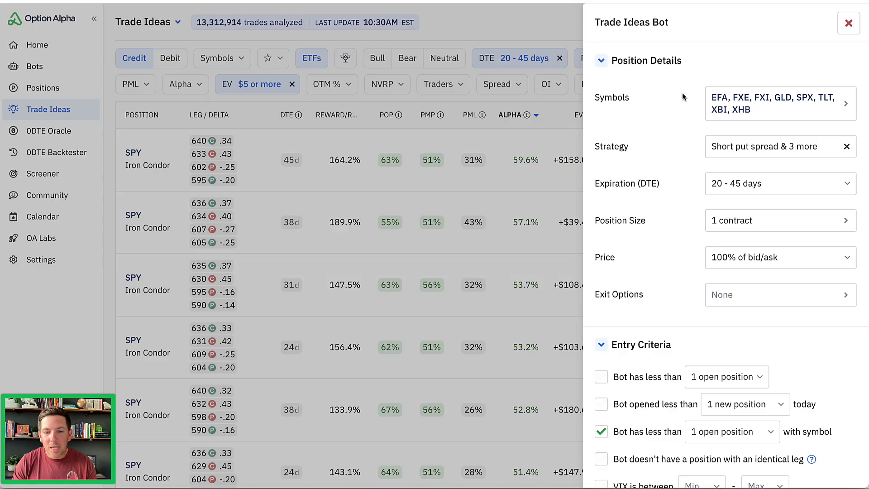
mouse_move(473, 76)
mouse_down()
mouse_move(573, 58)
mouse_move(467, 35)
mouse_move(487, 75)
mouse_up()
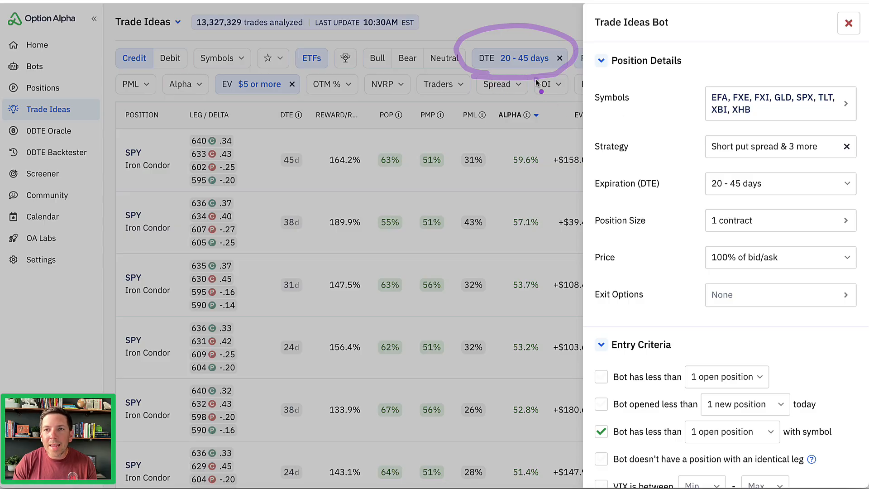
drag(586, 135, 683, 178)
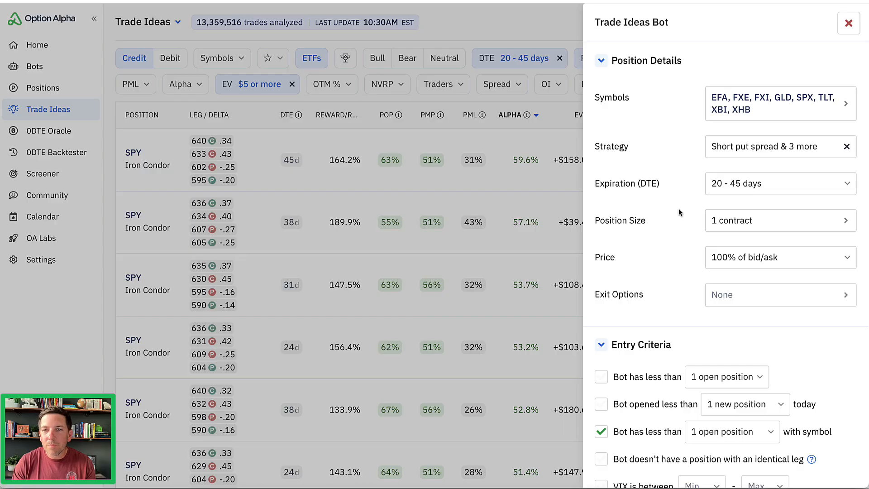
Set profit taking in the bot's exit options to 50% of credit.
scroll(686, 224, down, 3)
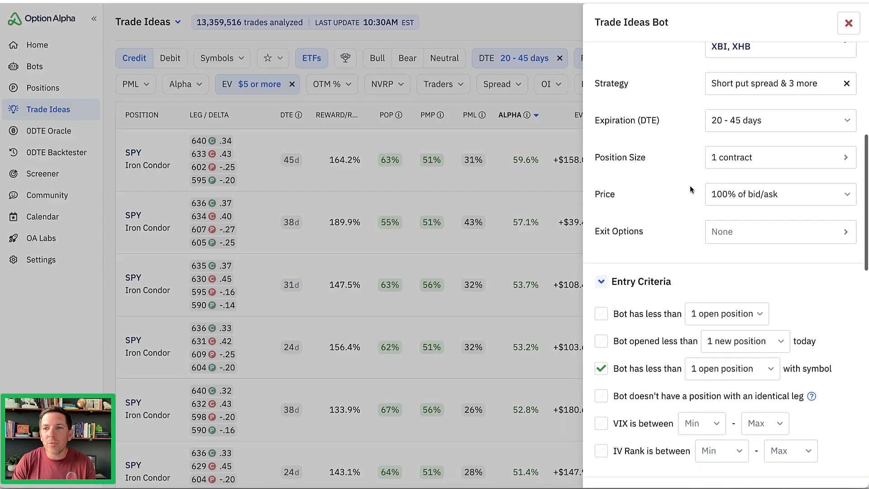
click(735, 238)
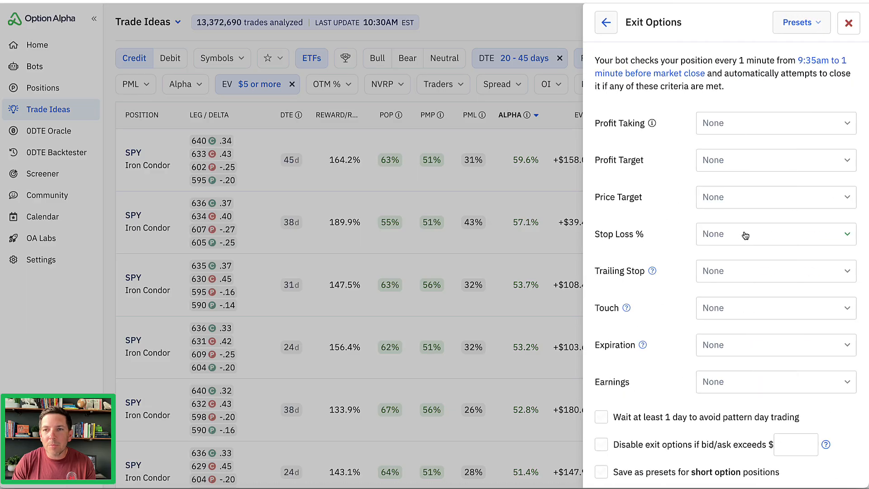
click(747, 132)
scroll(738, 385, down, 2)
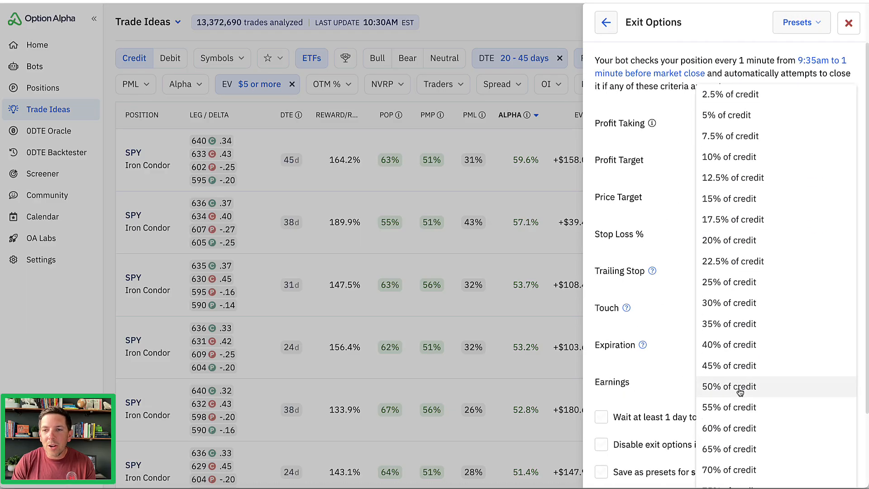
click(742, 367)
Set the expiration exit to 1 hour before and save the exit options.
scroll(679, 257, down, 3)
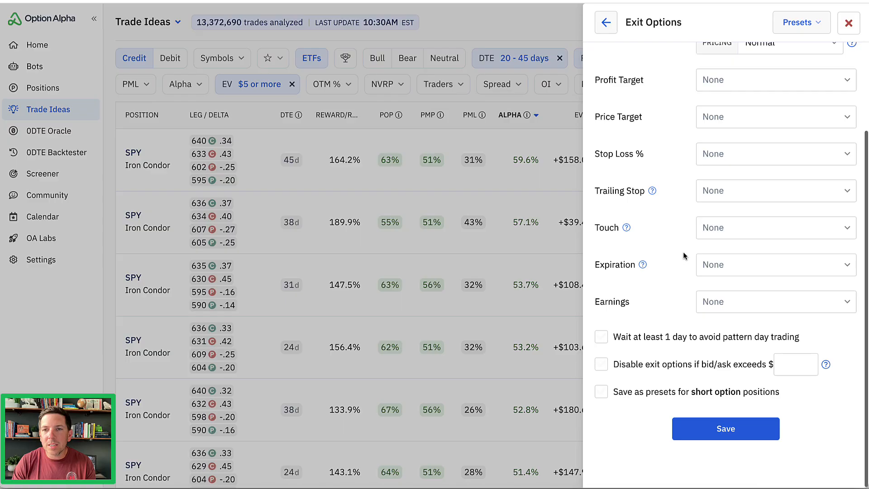
click(743, 264)
click(742, 410)
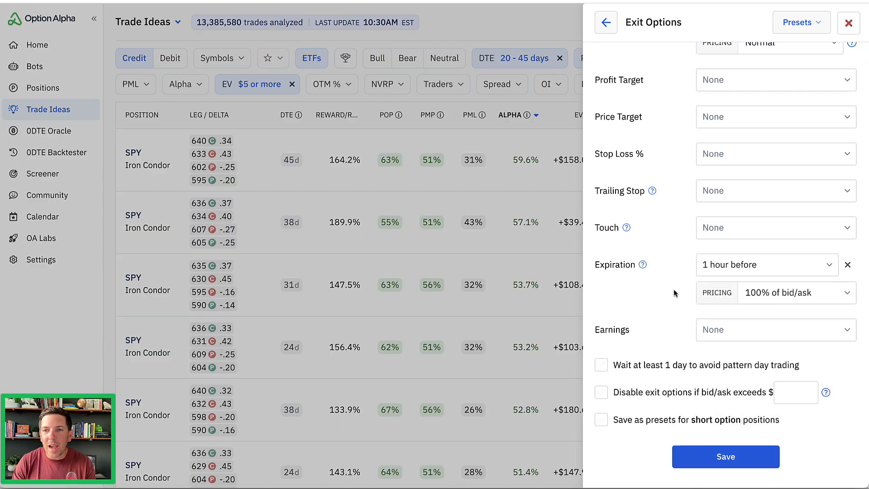
scroll(674, 289, down, 1)
click(721, 434)
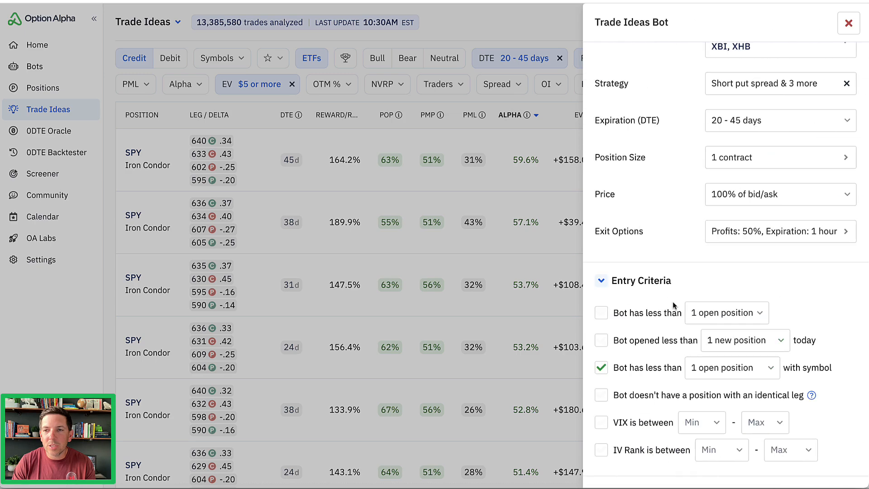
Review the bot's entry and position criteria and create the Trade Ideas bot.
scroll(702, 258, down, 10)
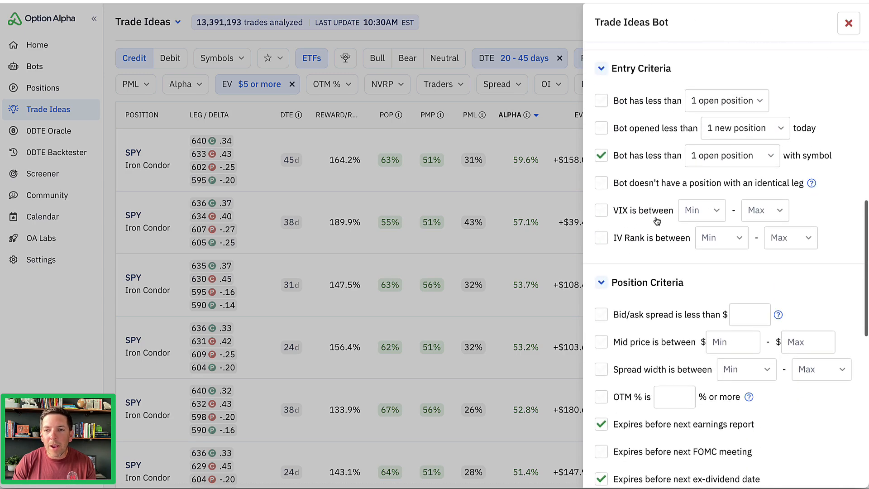
scroll(675, 217, down, 5)
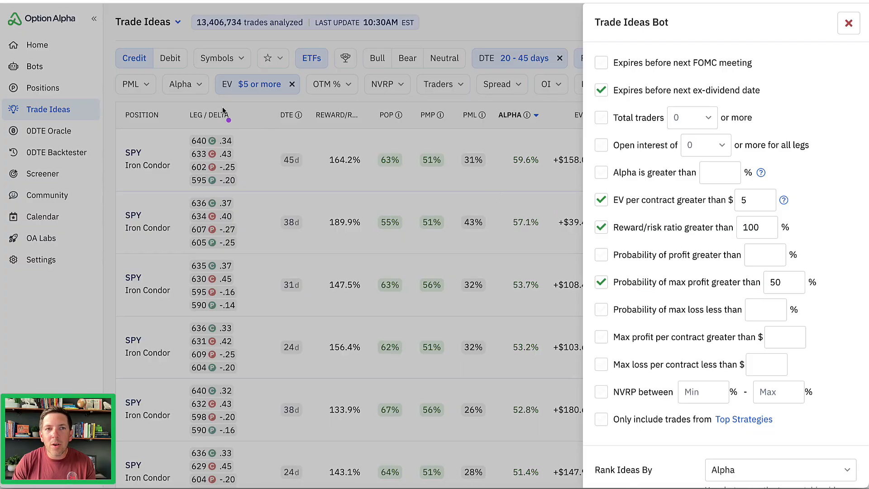
mouse_move(230, 102)
mouse_down()
mouse_move(299, 93)
mouse_move(211, 74)
mouse_up()
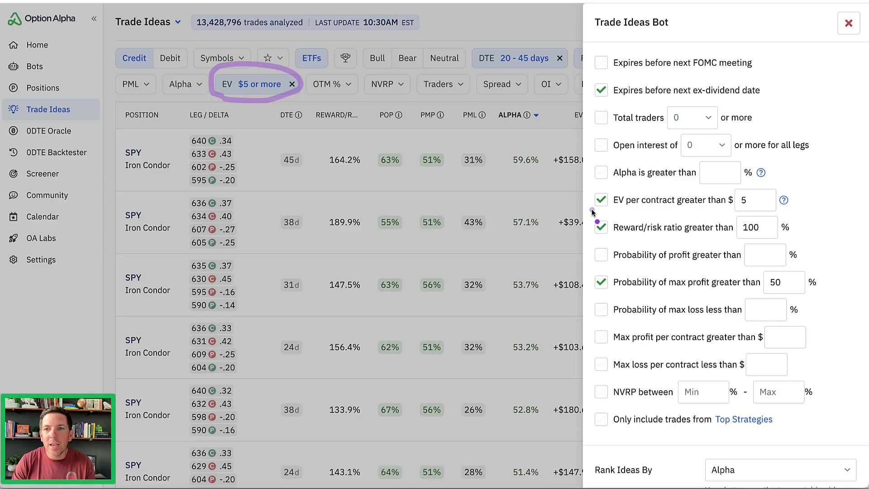
mouse_move(590, 209)
mouse_down()
mouse_move(743, 220)
mouse_move(751, 175)
mouse_move(585, 202)
mouse_move(633, 222)
mouse_move(770, 235)
mouse_move(697, 212)
mouse_move(588, 244)
mouse_move(638, 249)
mouse_up()
mouse_move(720, 260)
mouse_down()
mouse_move(620, 259)
mouse_move(706, 303)
mouse_move(765, 272)
mouse_move(704, 261)
mouse_up()
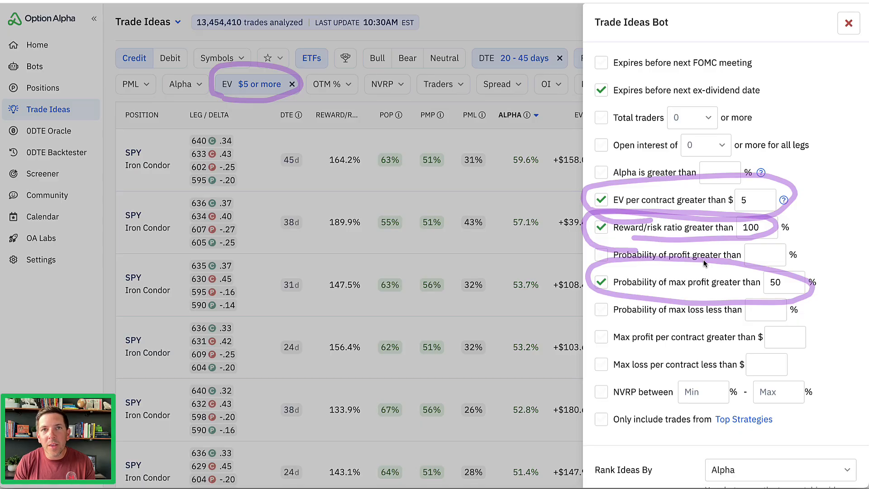
key(Escape)
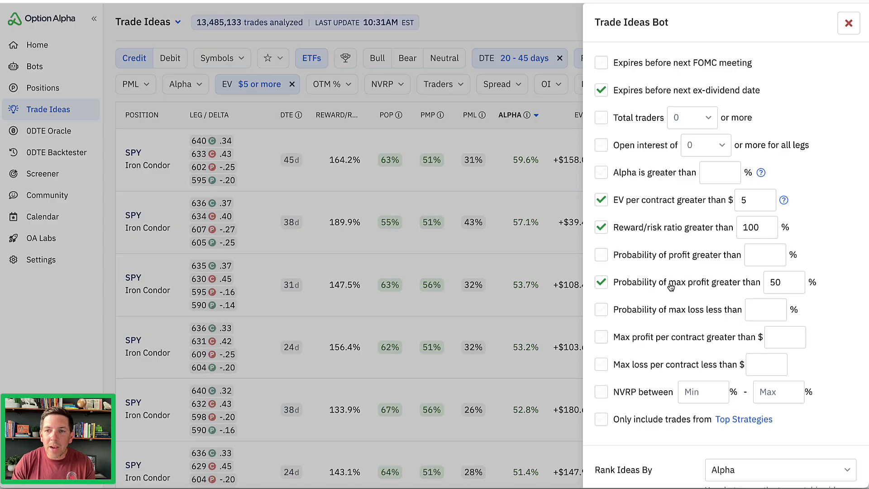
scroll(673, 278, down, 3)
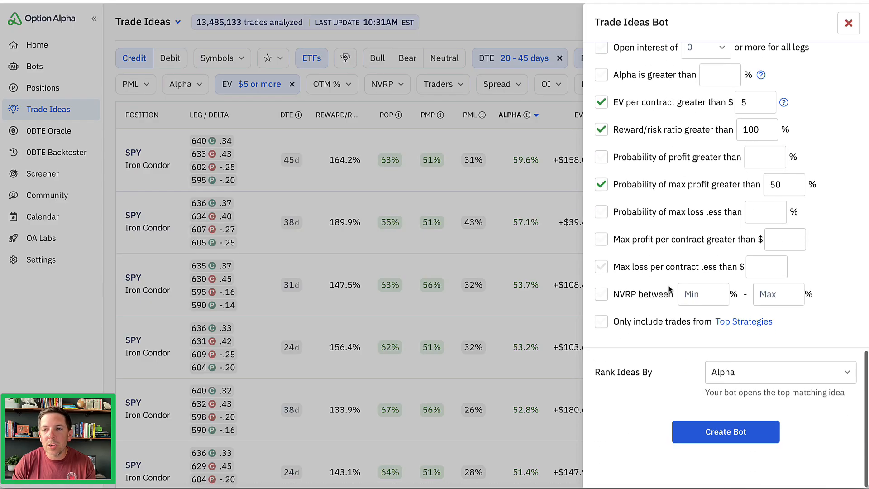
click(717, 431)
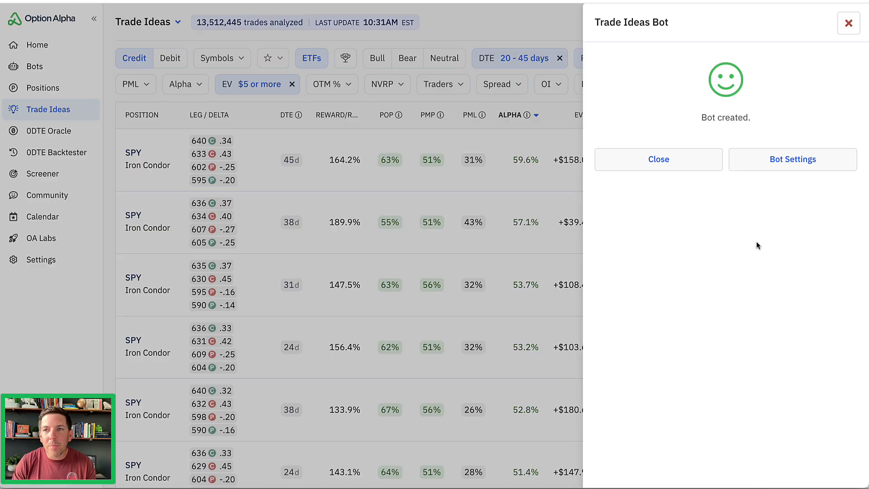
Open the new bot's settings and inspect the Find Credit Spread action in its Trade Ideas scanner.
click(772, 167)
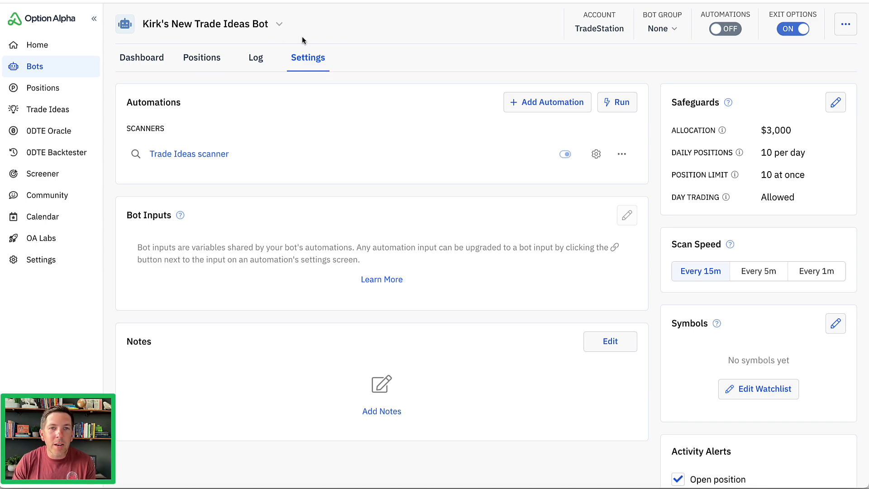
click(295, 156)
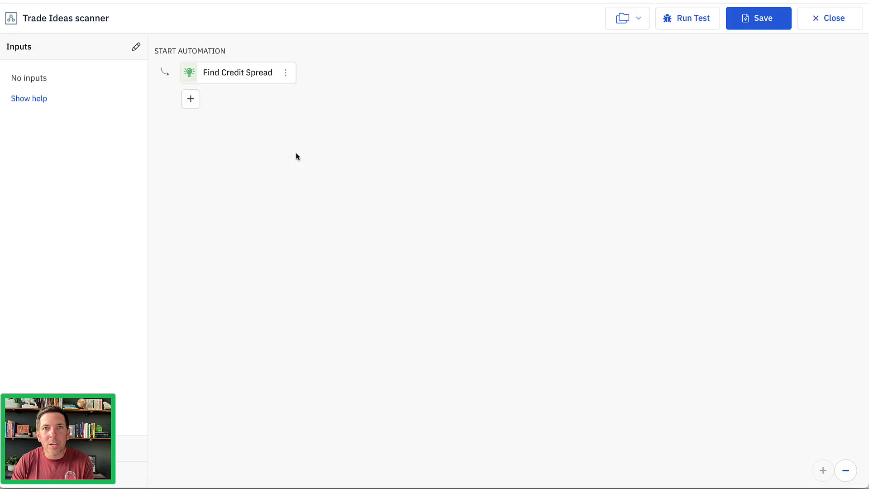
click(249, 73)
scroll(706, 108, down, 1)
scroll(702, 245, down, 15)
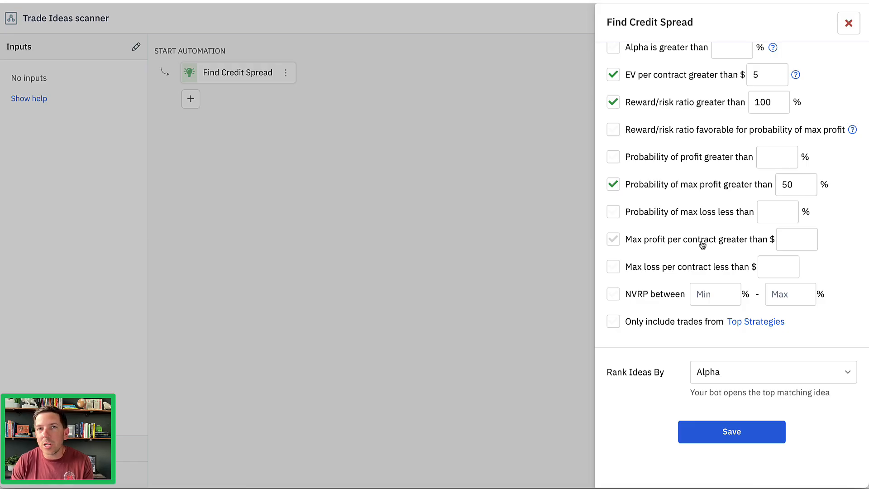
click(847, 23)
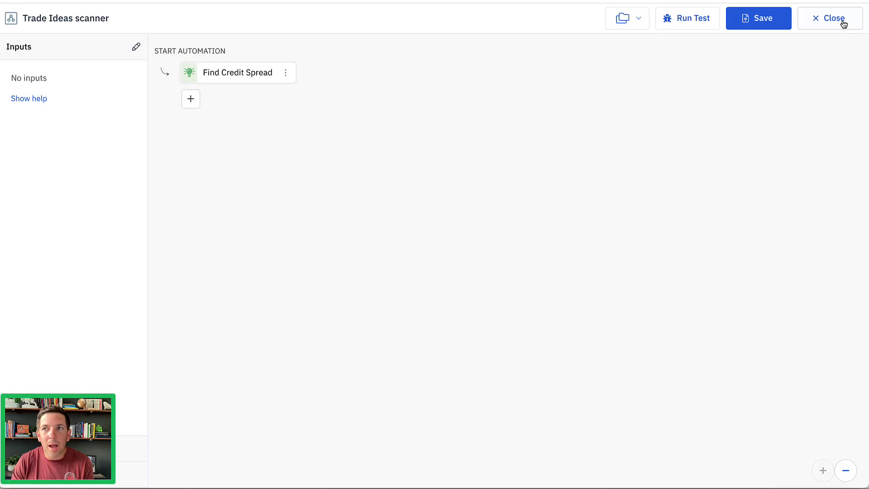
click(840, 23)
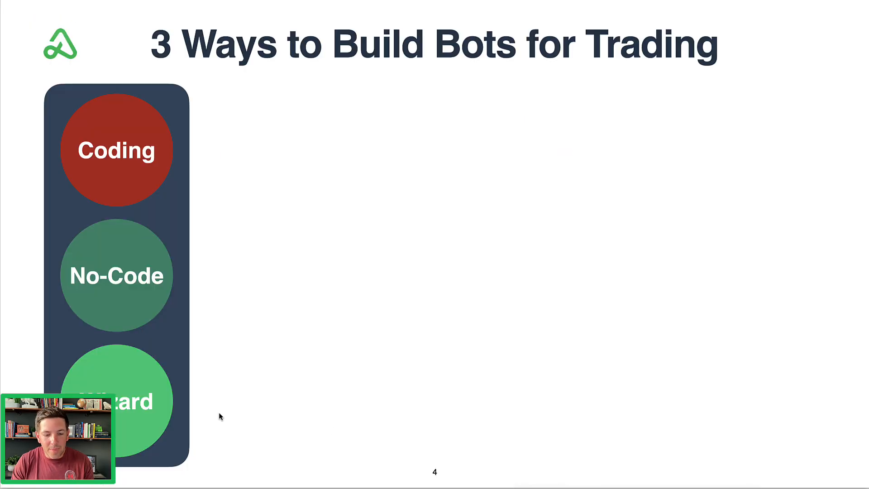
mouse_move(390, 278)
mouse_down()
mouse_move(269, 335)
mouse_move(273, 368)
mouse_up()
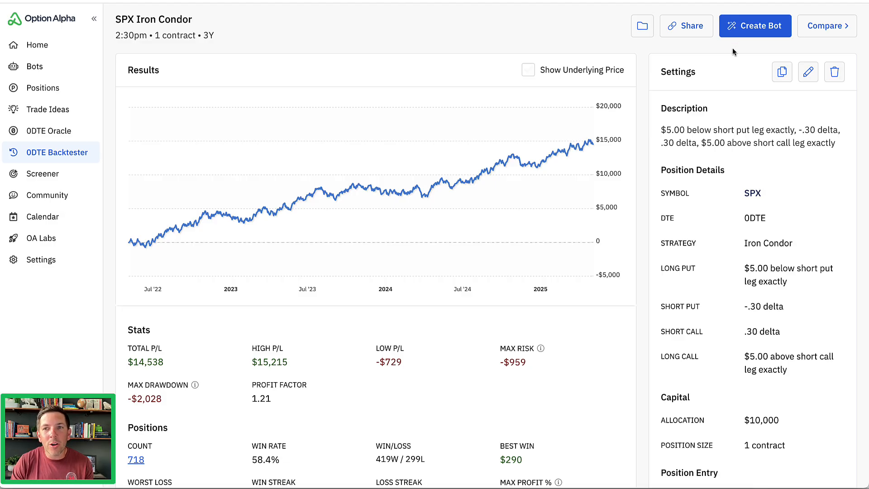
Review the SPX Iron Condor backtest's stats and settings and start creating a bot from it.
scroll(688, 165, down, 6)
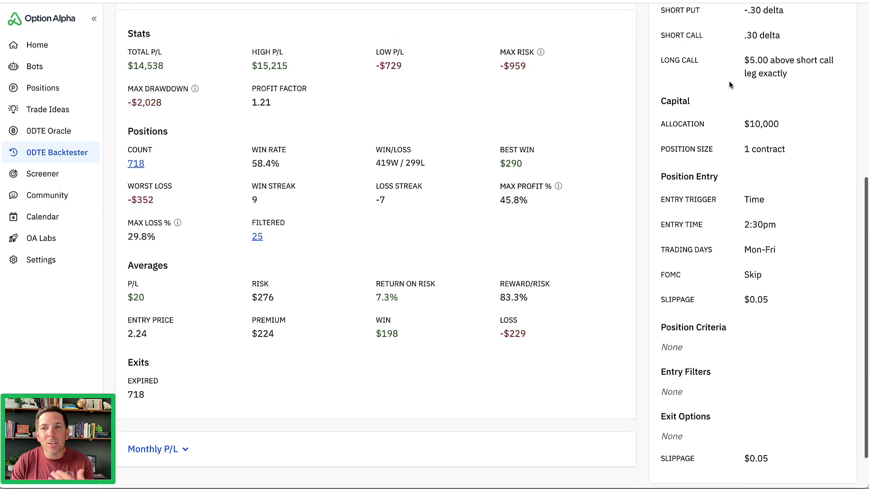
scroll(701, 333, up, 6)
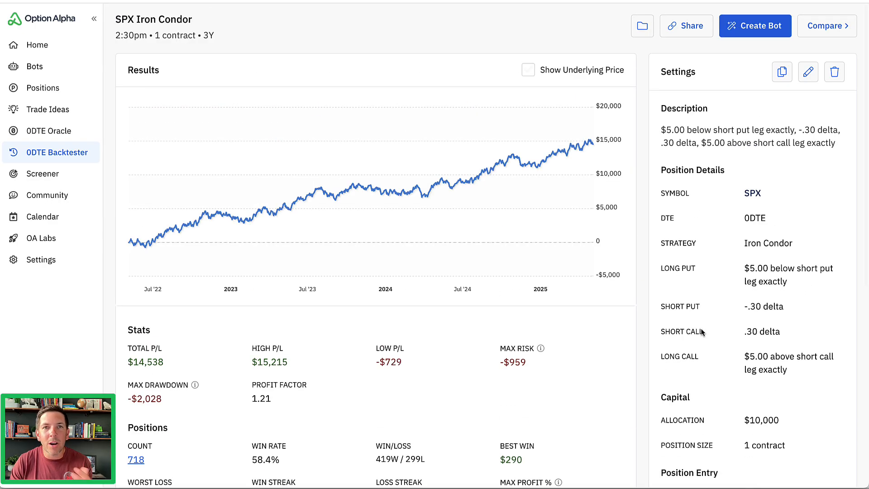
click(754, 27)
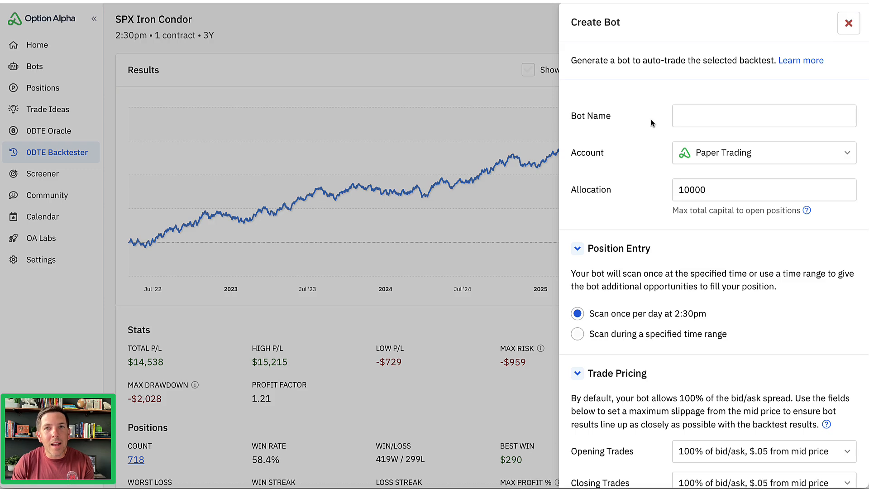
Name the bot with the owner's first name plus "New Backtested Bot" and set its account to Tastytrade.
click(684, 119)
text(Kirk')
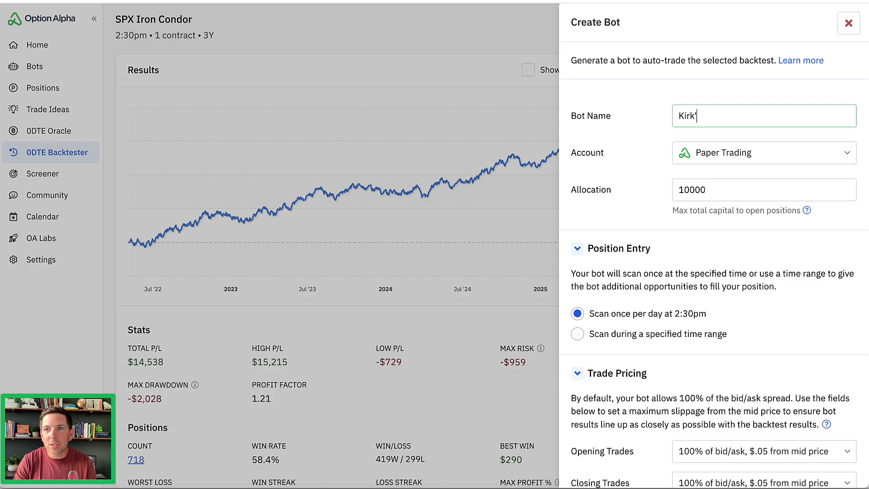
text(s New Backtest)
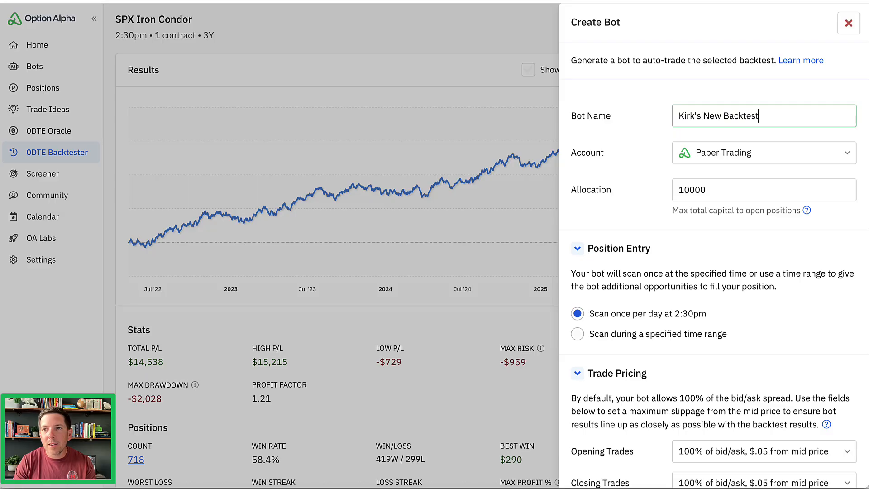
text(ed Bot)
click(708, 149)
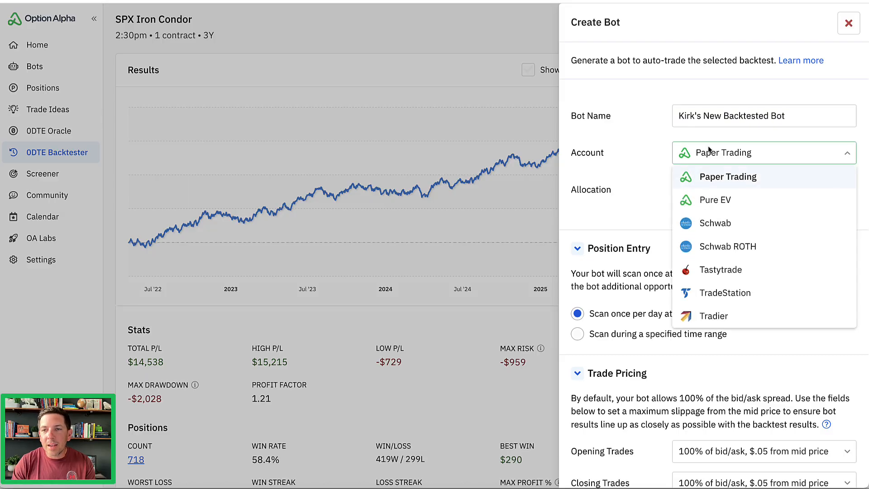
click(720, 270)
Switch the position entry to scanning during a specified time range and set its start to 2:20pm.
scroll(643, 162, down, 1)
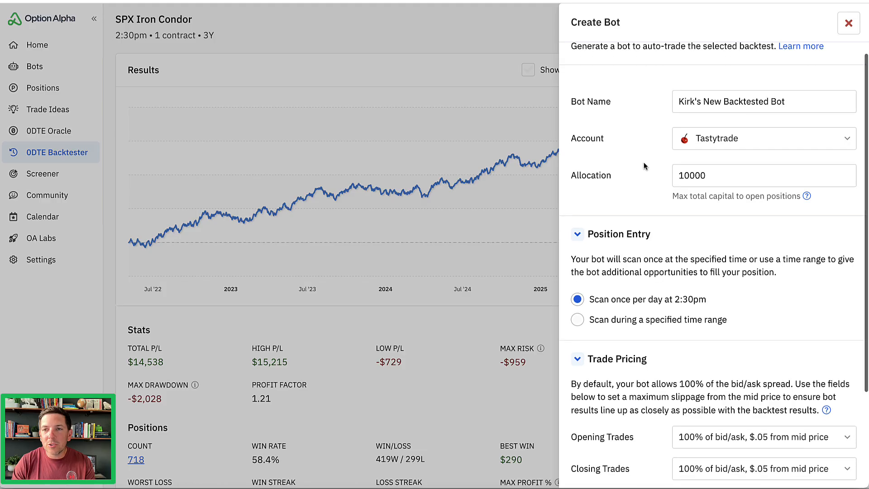
scroll(644, 162, down, 2)
scroll(637, 119, down, 1)
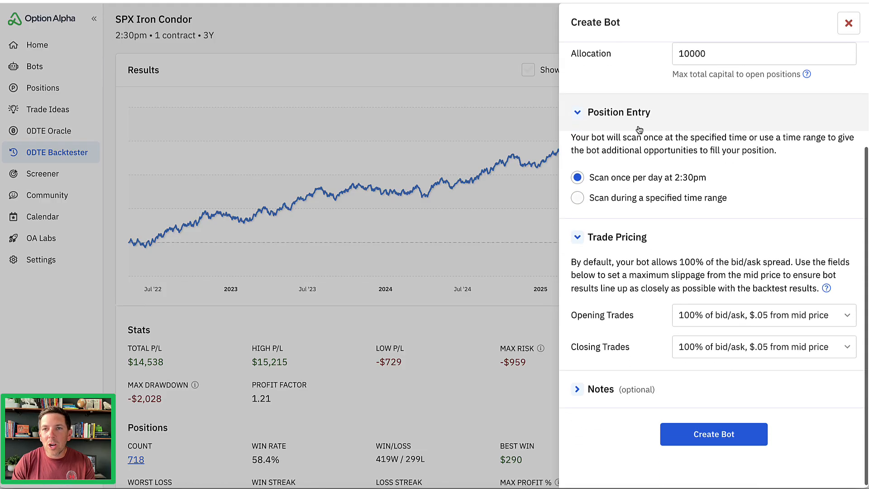
scroll(617, 128, down, 1)
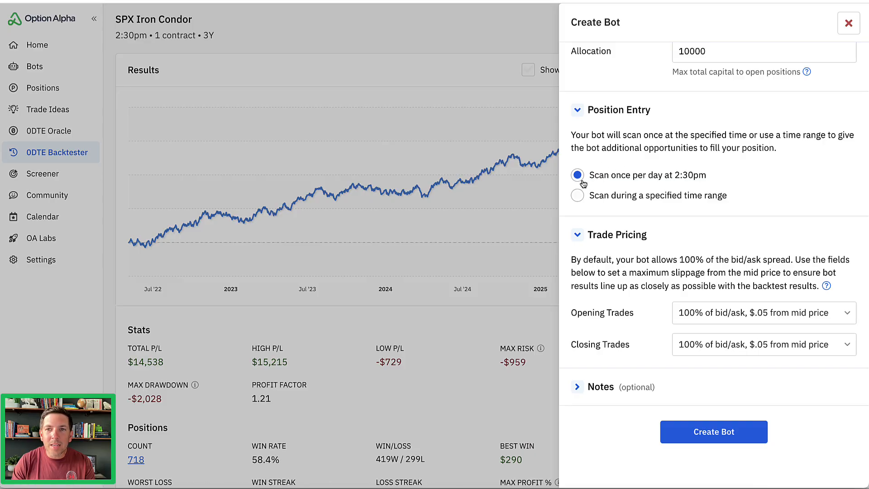
click(578, 195)
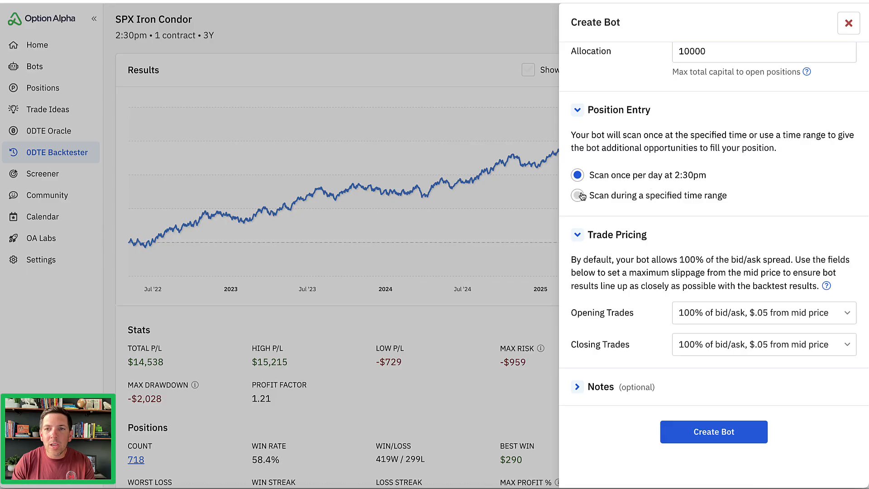
click(657, 217)
click(620, 255)
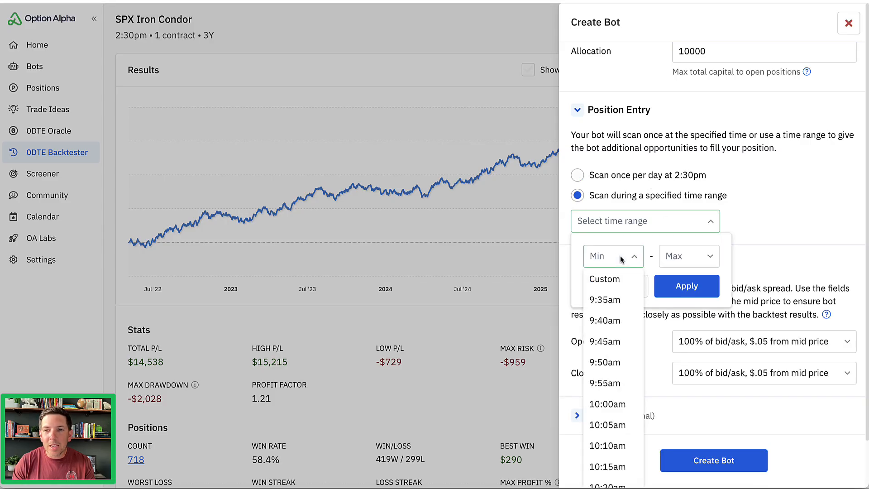
scroll(621, 258, down, 5)
scroll(621, 258, down, 15)
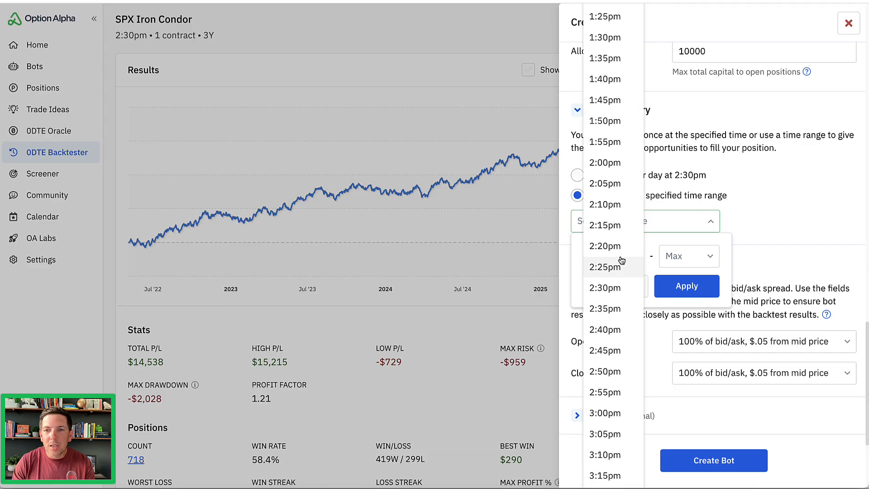
click(615, 247)
Set the end of the scan time range to 2:40pm and apply it.
click(672, 261)
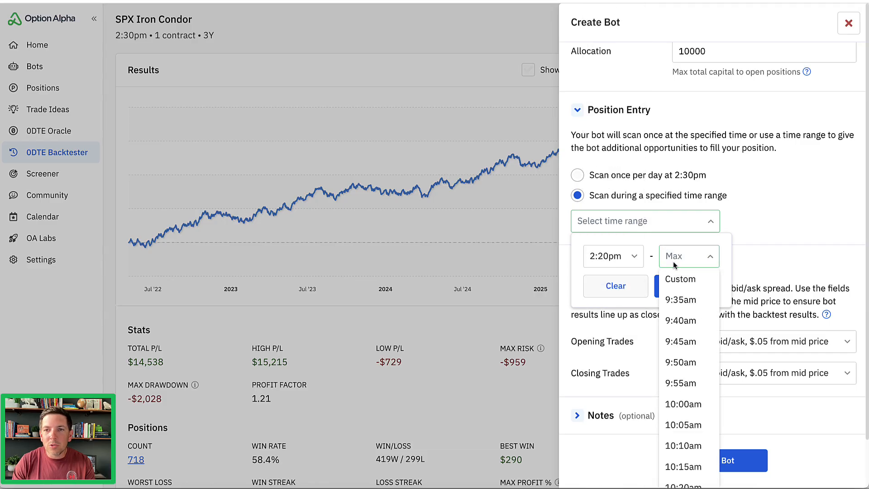
scroll(673, 262, down, 7)
scroll(674, 262, down, 15)
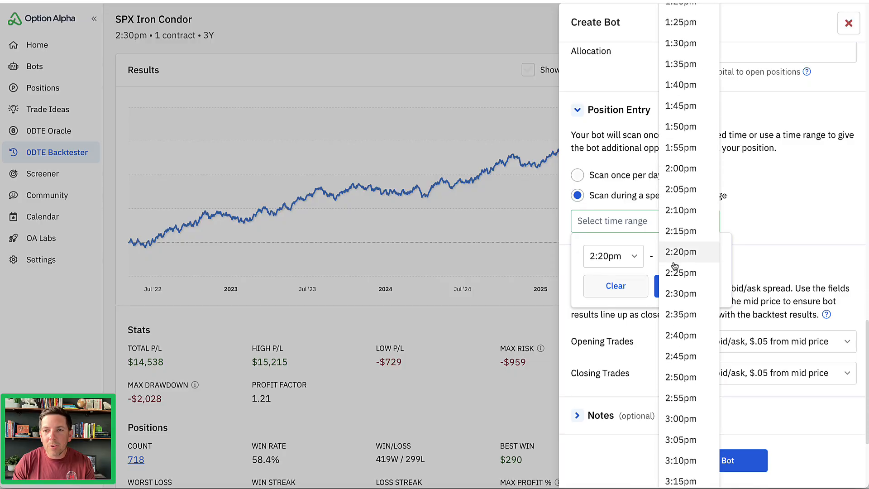
click(672, 272)
click(679, 286)
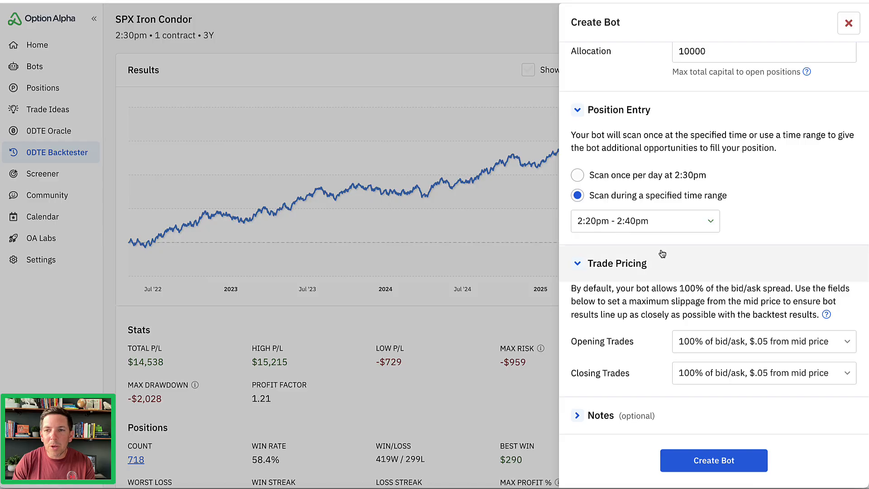
Create the backtested bot and open its settings.
scroll(660, 253, down, 1)
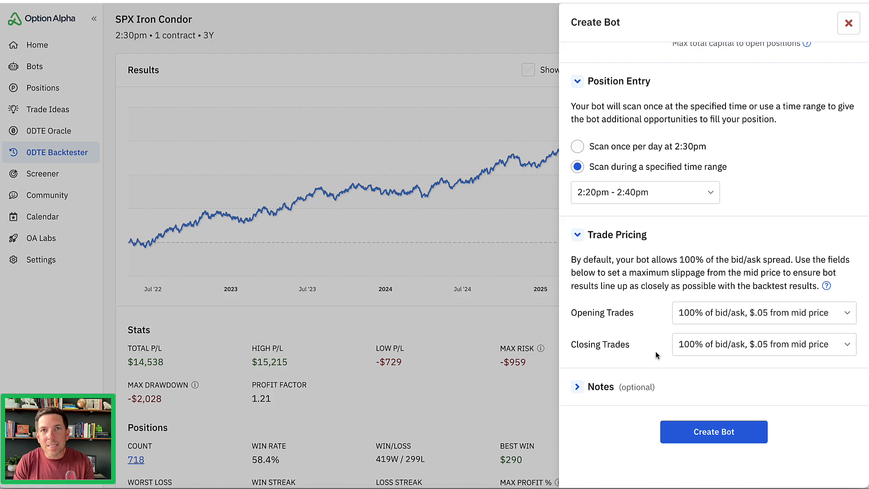
click(702, 436)
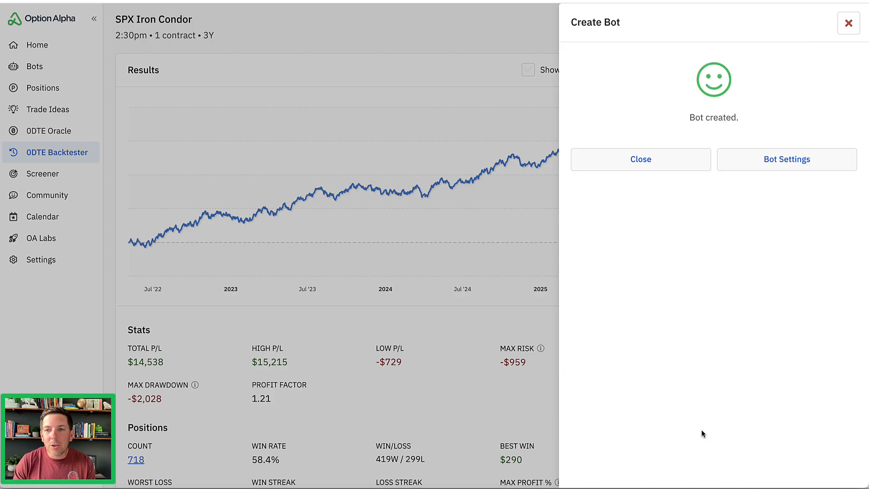
click(776, 166)
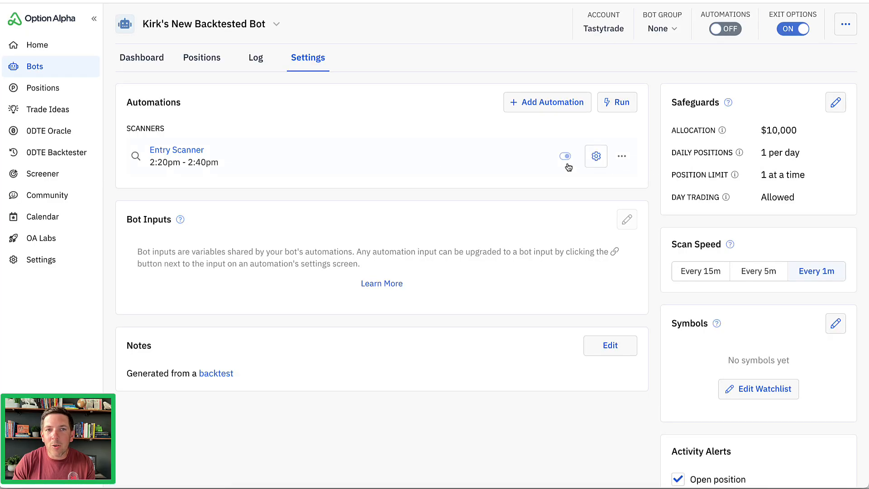
Open the Entry Scanner automation and review the conditions of its market conditions and new position decisions.
click(390, 157)
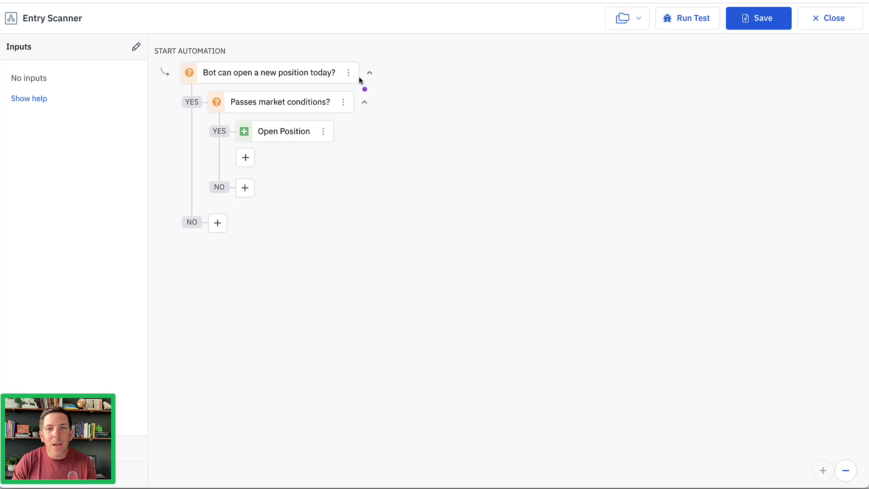
mouse_move(412, 56)
mouse_down()
mouse_move(439, 77)
mouse_move(390, 128)
mouse_move(425, 145)
mouse_up()
click(293, 104)
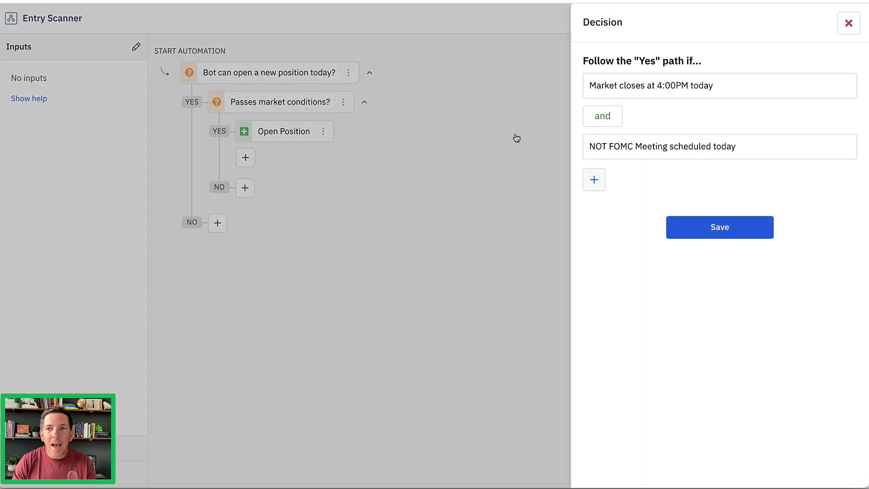
click(844, 25)
click(293, 75)
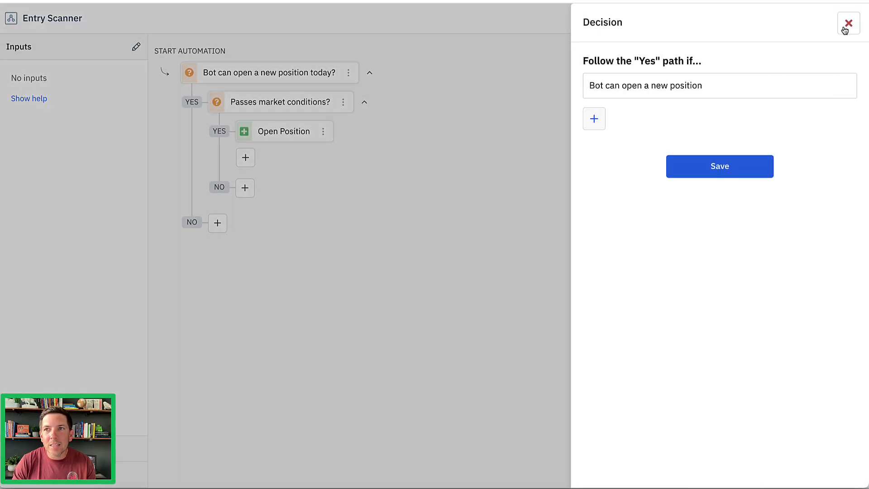
click(844, 27)
Review the Open Position action's iron condor settings with its entry and position criteria, and save the scanner.
click(314, 132)
scroll(646, 132, down, 4)
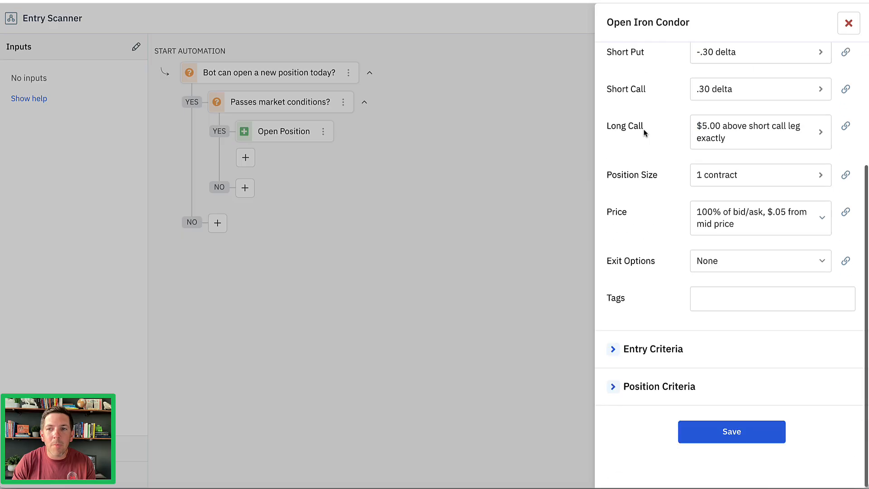
click(623, 388)
click(613, 351)
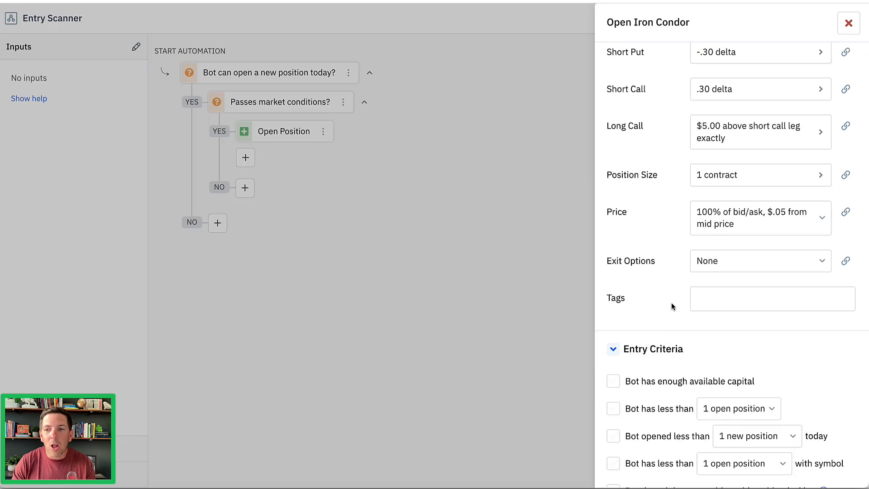
scroll(672, 307, down, 15)
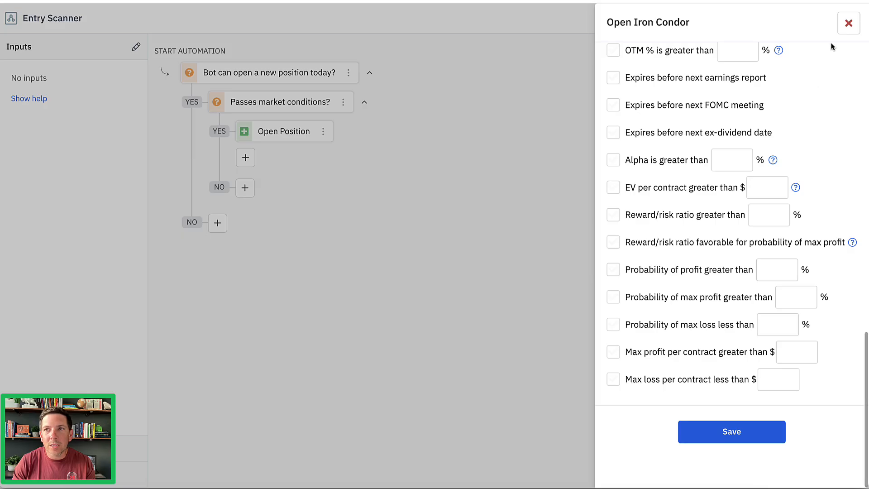
click(848, 23)
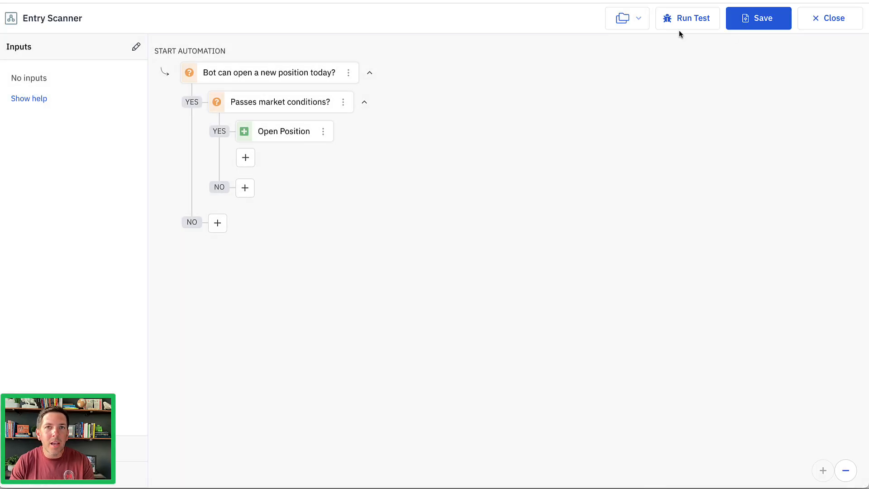
click(751, 28)
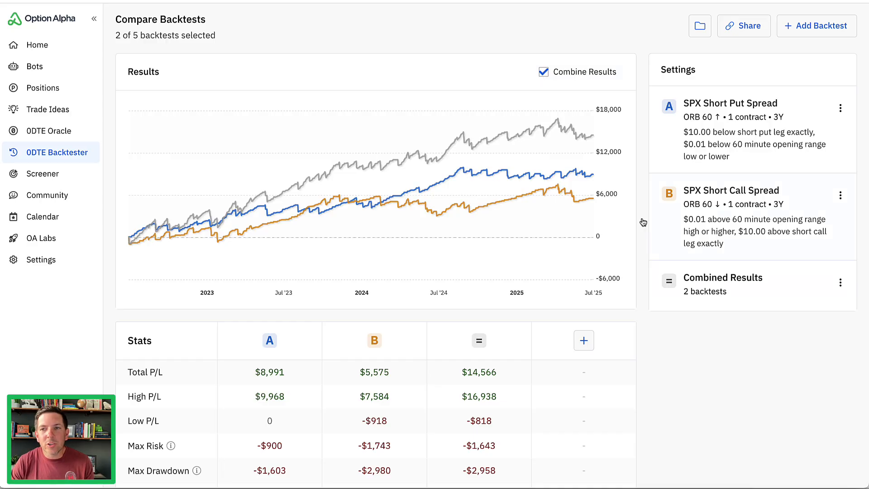
Show the combined results' position limits and check the actions available for the combined and individual backtests.
click(735, 283)
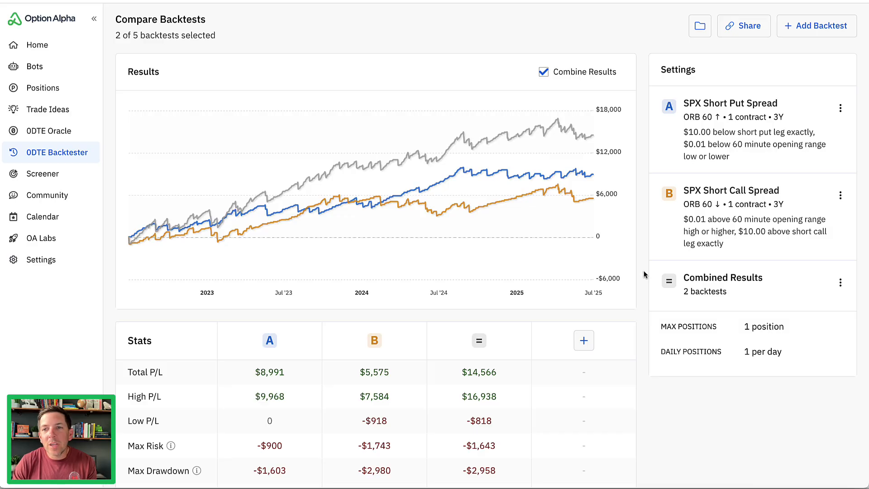
click(841, 284)
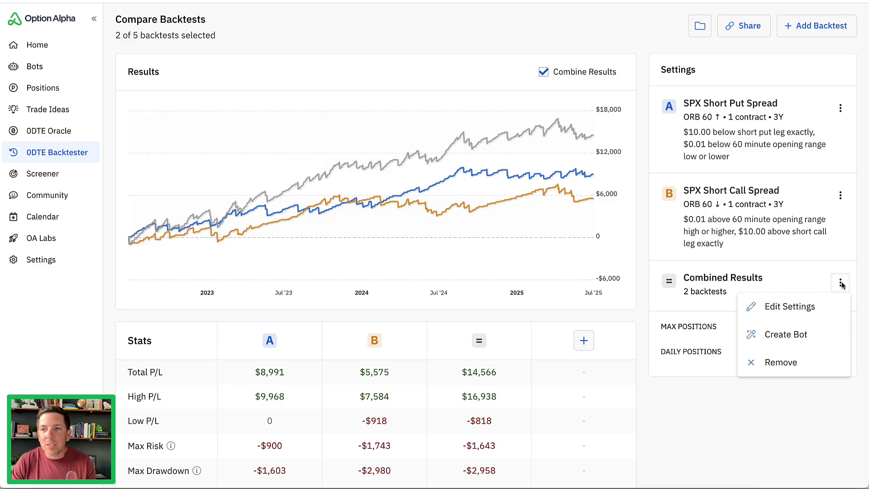
click(840, 195)
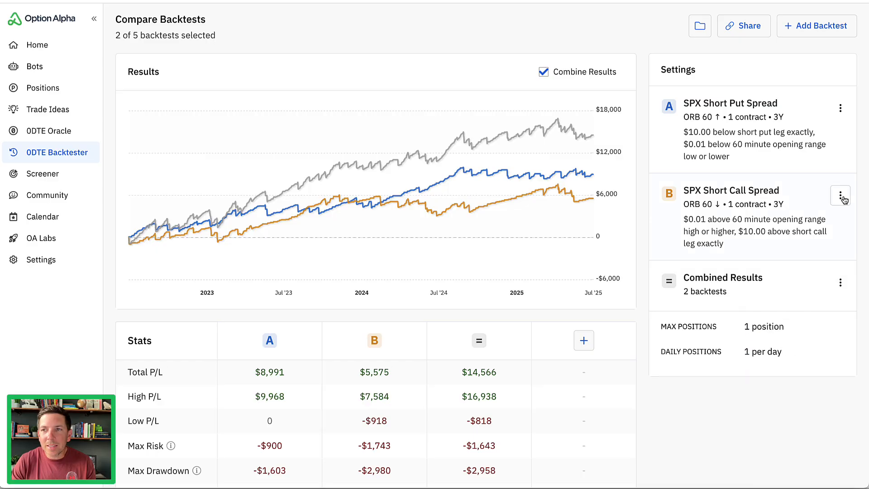
click(840, 195)
click(841, 110)
click(841, 111)
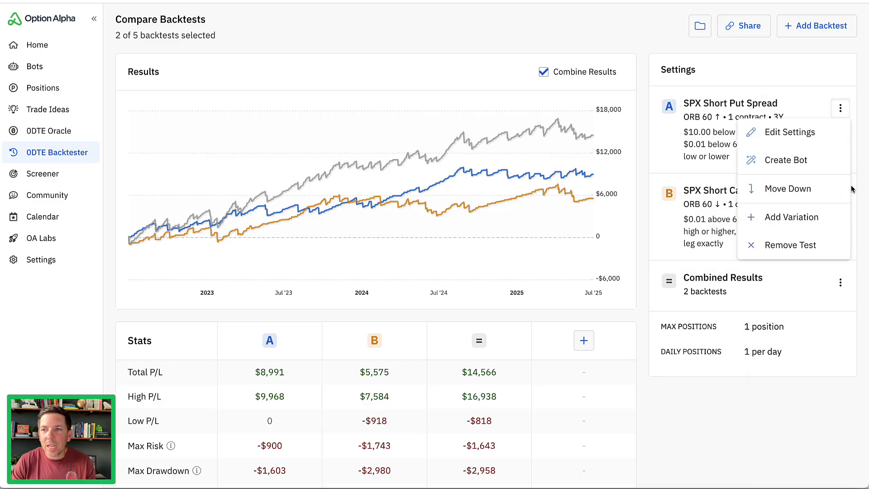
Start creating a bot from the Combined Results of the SPX put and call spread backtests.
click(840, 282)
click(840, 282)
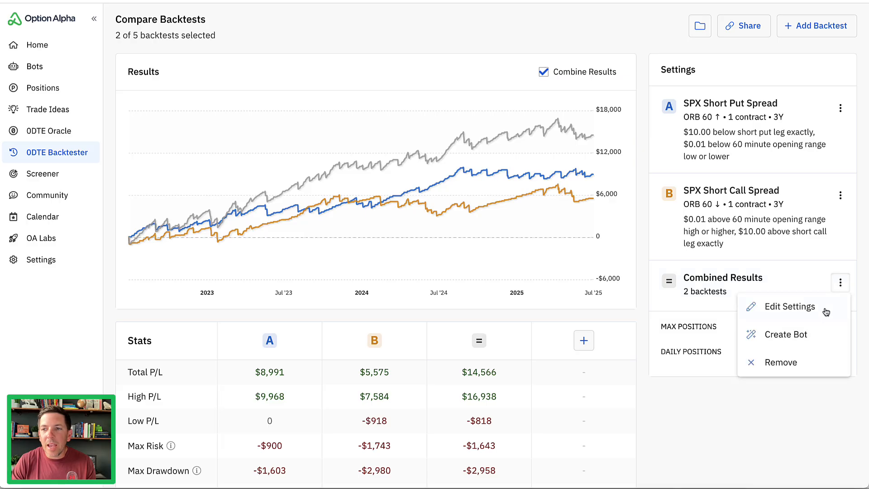
click(803, 337)
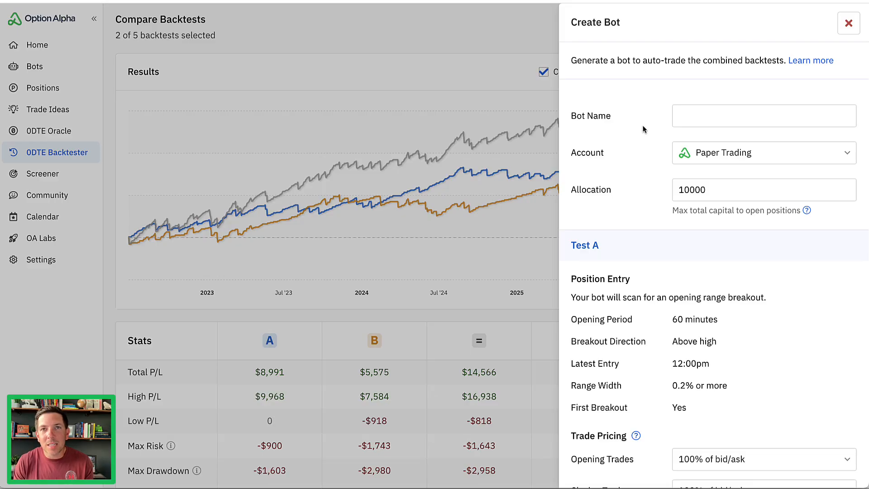
Name the bot with the owner's first name plus "New ORB Bot" and set its account to Tradier.
click(682, 115)
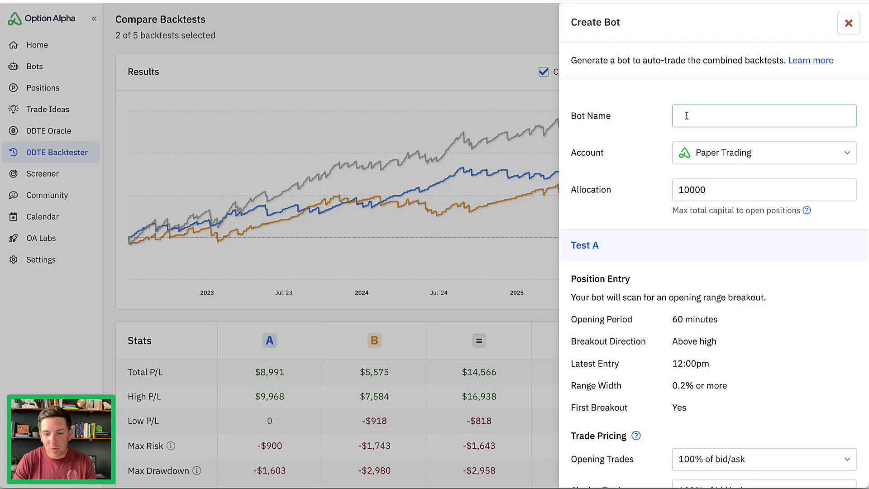
text(Kirk's New O)
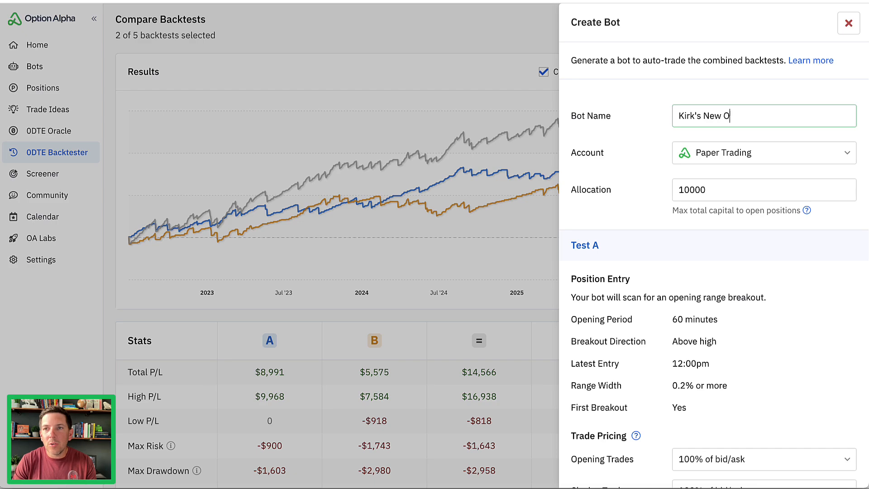
text(RB Bot)
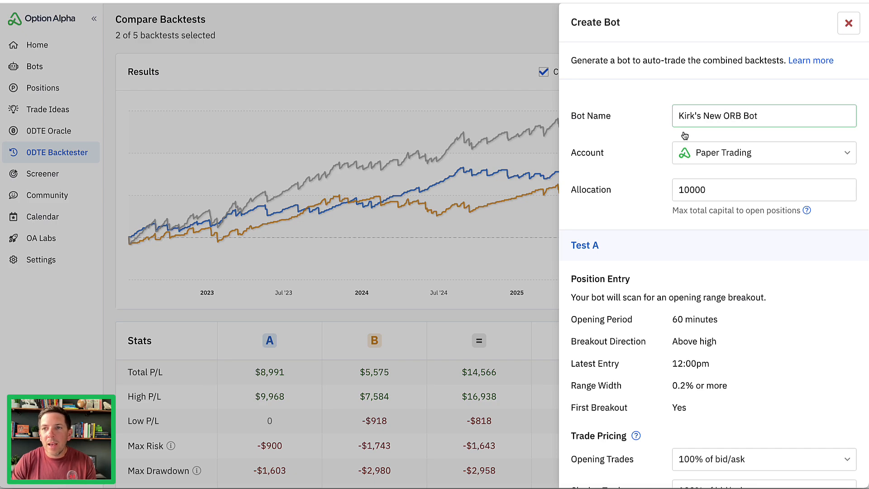
click(695, 151)
click(713, 316)
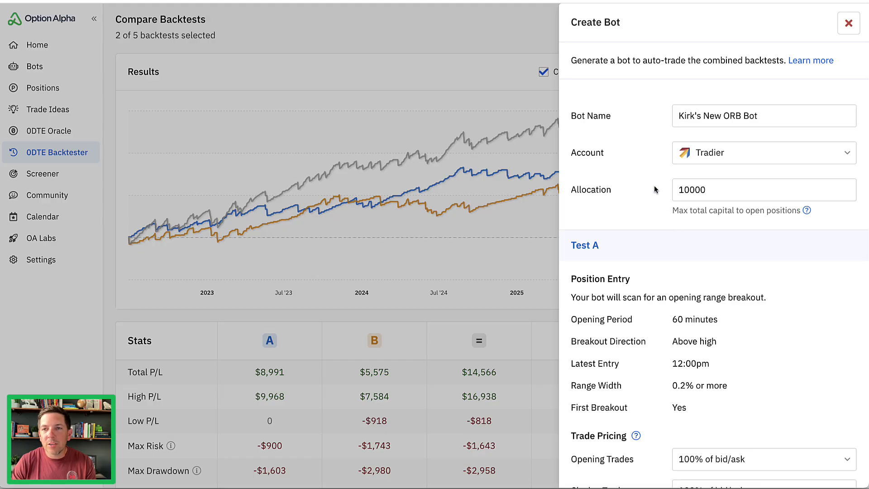
Add a final price limit of up to $0.05 slippage from the mid price to Test B's opening trades.
scroll(654, 188, down, 3)
scroll(644, 149, down, 2)
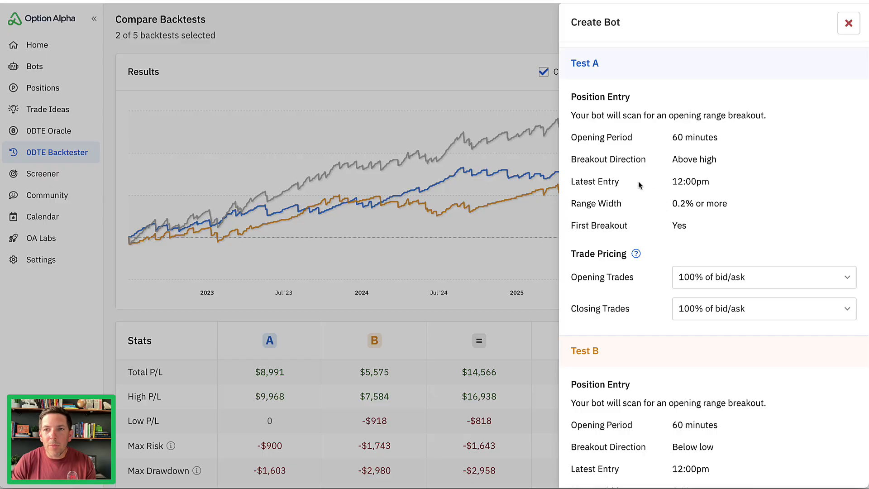
scroll(638, 181, down, 2)
scroll(651, 224, down, 5)
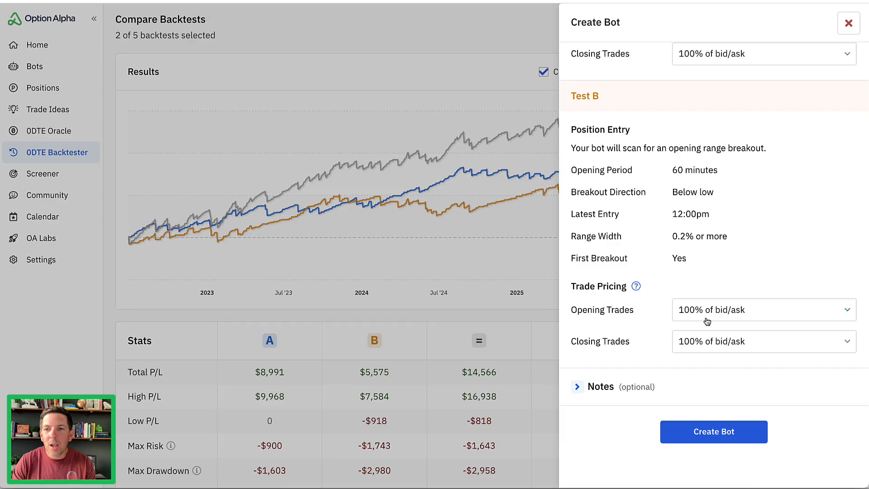
click(719, 310)
click(298, 256)
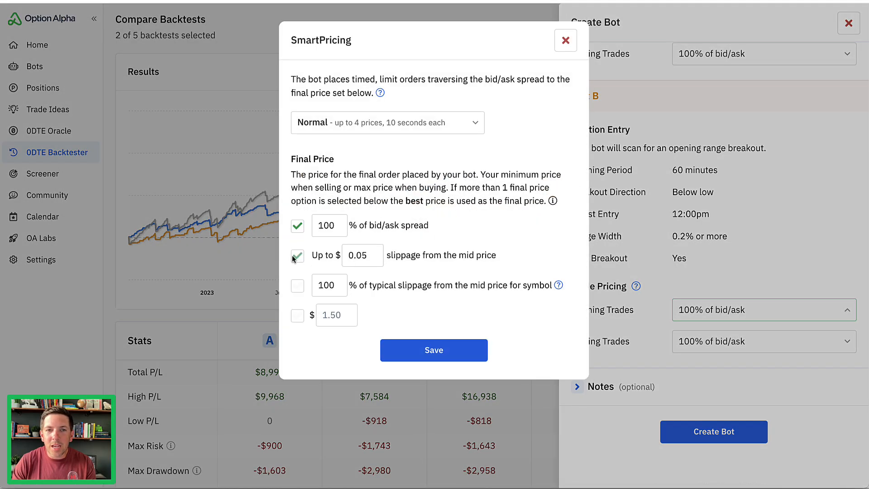
click(434, 351)
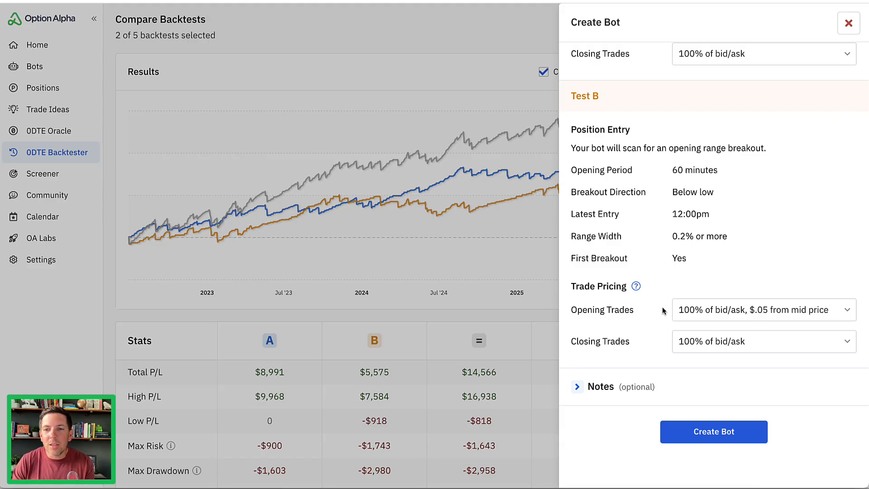
Create the combined ORB bot and open its settings.
click(700, 433)
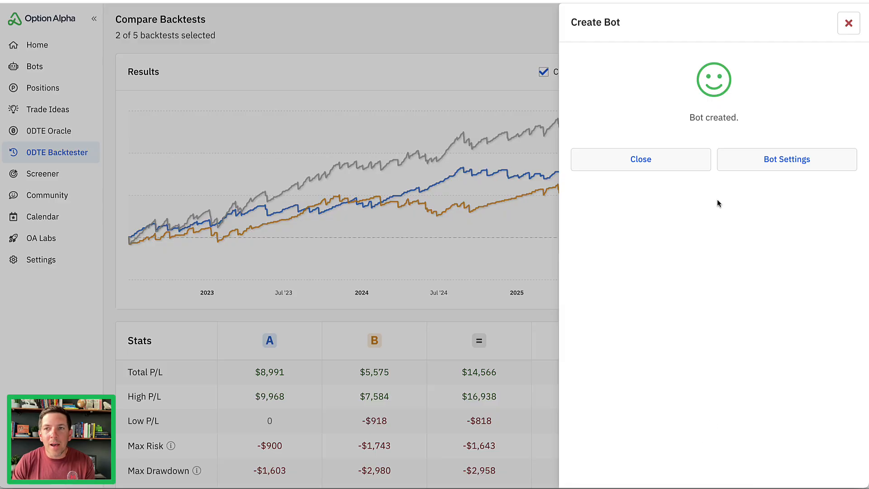
click(740, 165)
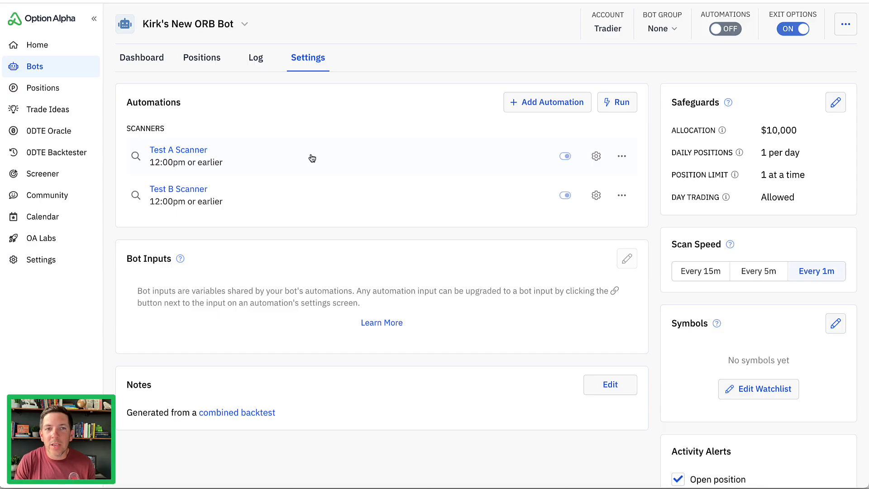
Look over the Test A Scanner automation and review the Test B Scanner's market conditions decision, saving the Test B Scanner.
click(252, 158)
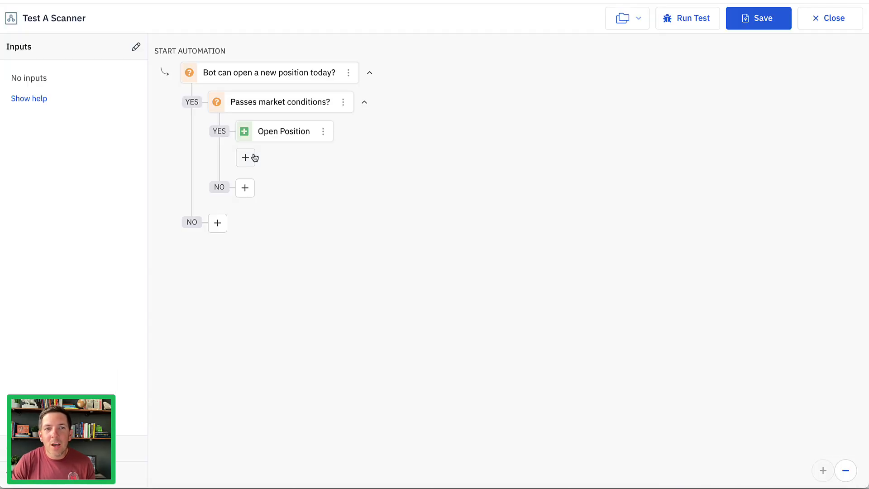
click(810, 28)
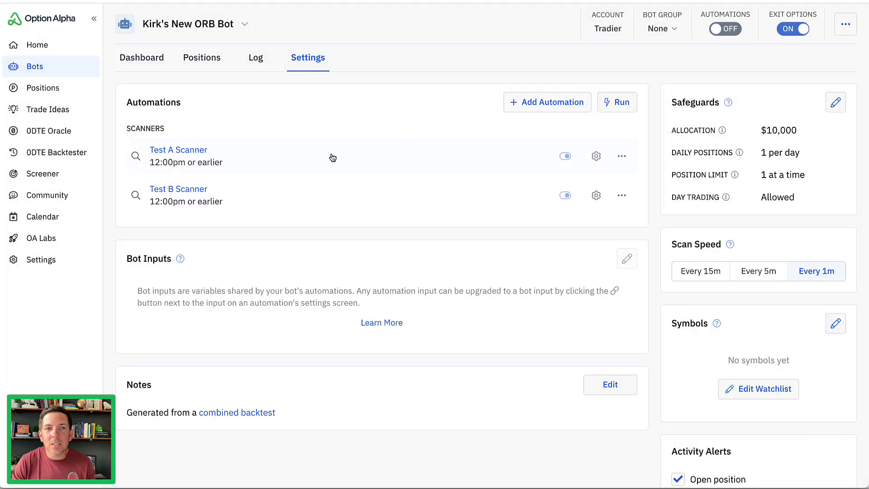
click(265, 192)
click(302, 98)
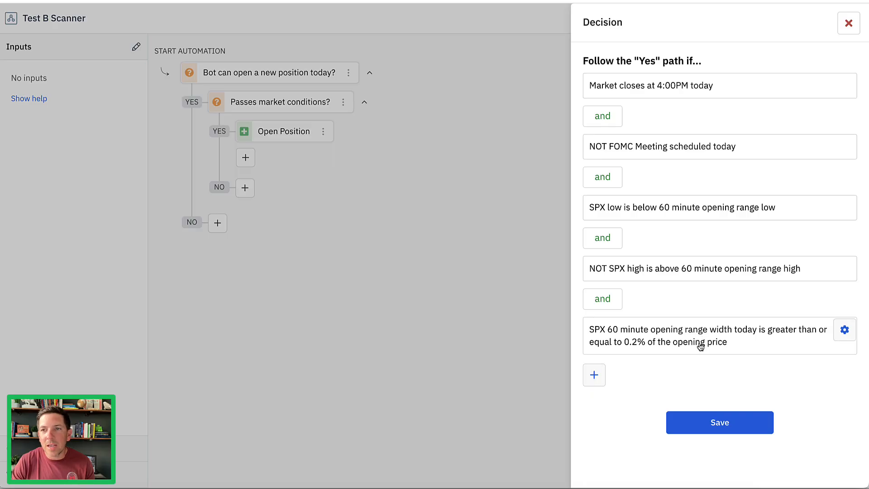
mouse_move(750, 171)
mouse_down()
mouse_move(849, 210)
mouse_move(749, 359)
mouse_up()
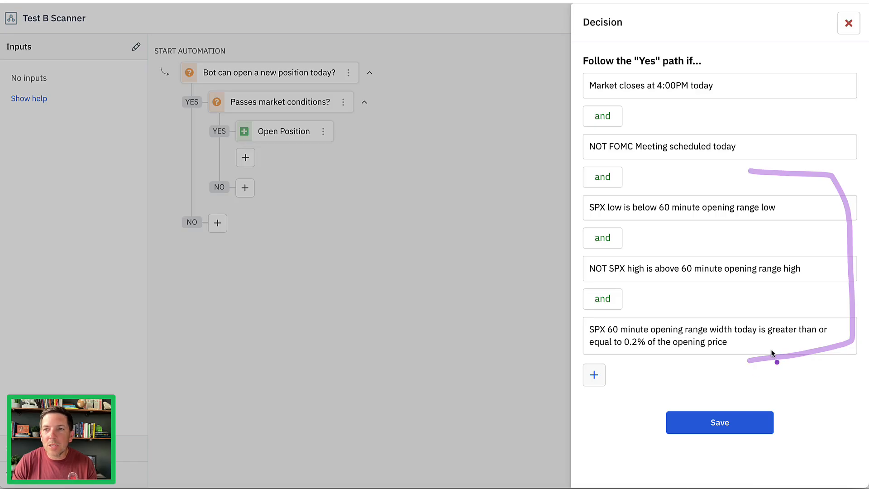
click(842, 26)
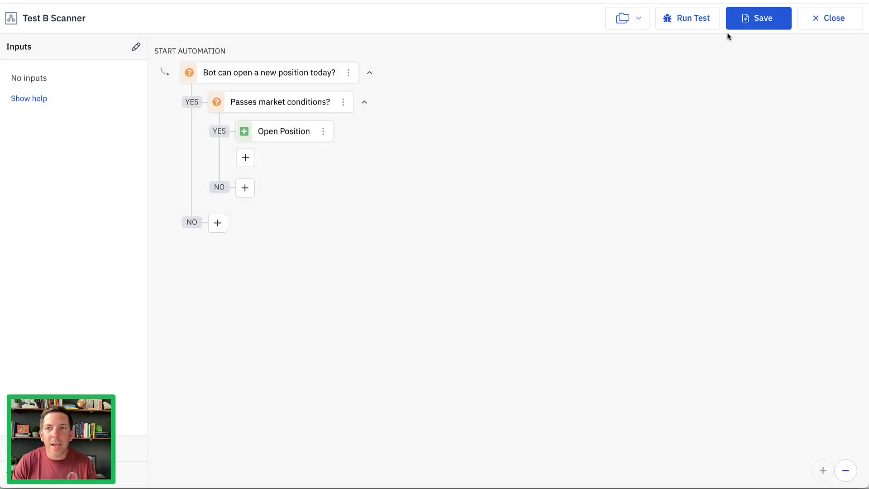
click(753, 19)
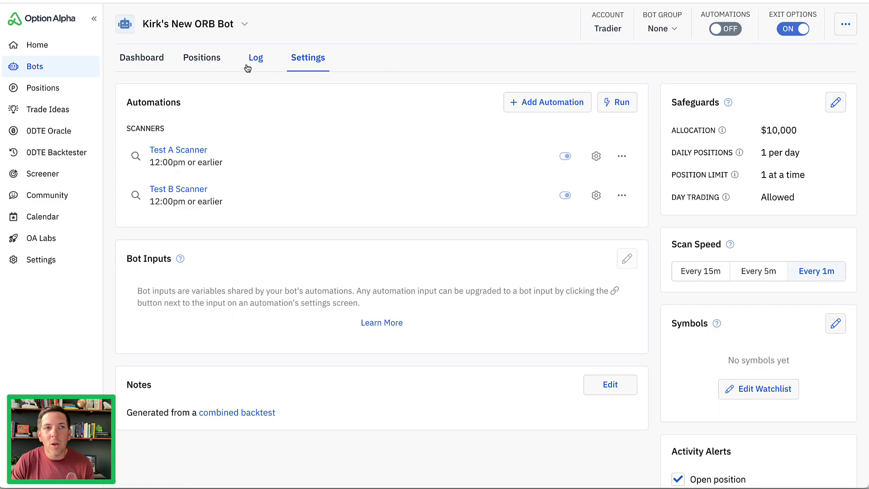
Start an empty bot from the bots list and name it with the owner's first name plus "Blank New Bot".
click(68, 71)
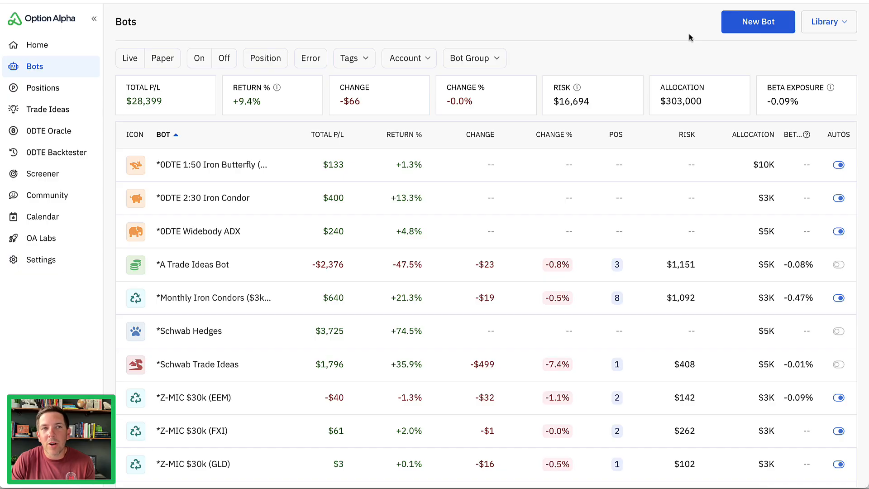
click(758, 28)
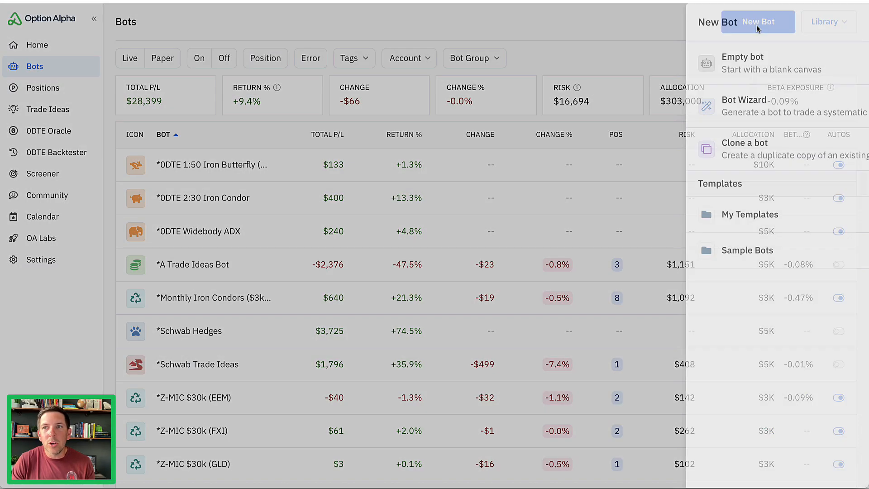
click(757, 69)
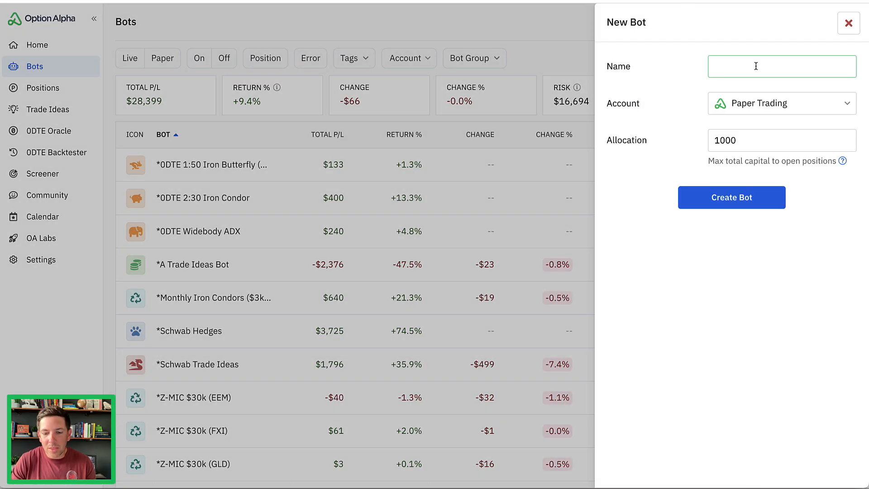
text(Kirk's Blan)
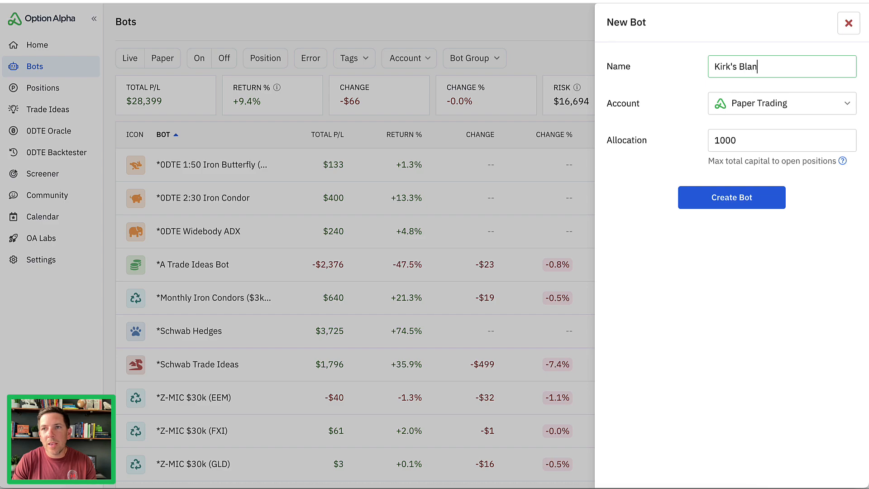
text(k New Bot)
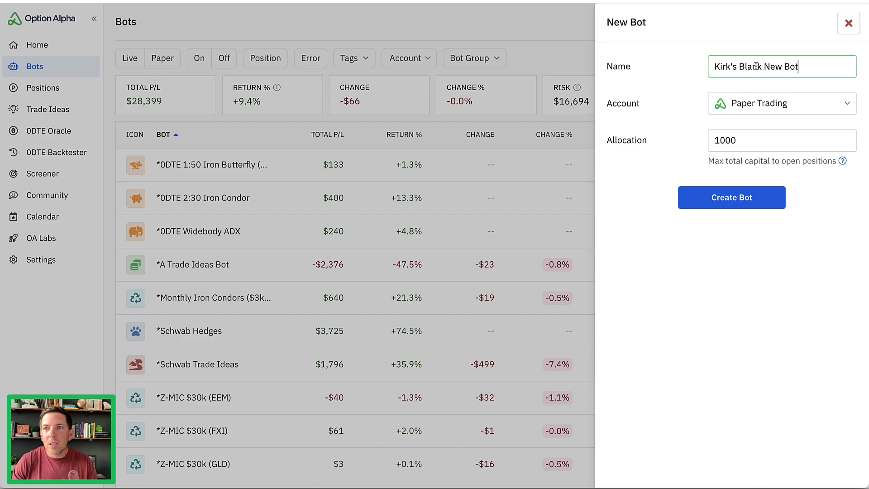
Assign the new bot to the TradeStation account, create it, and open its settings.
click(754, 100)
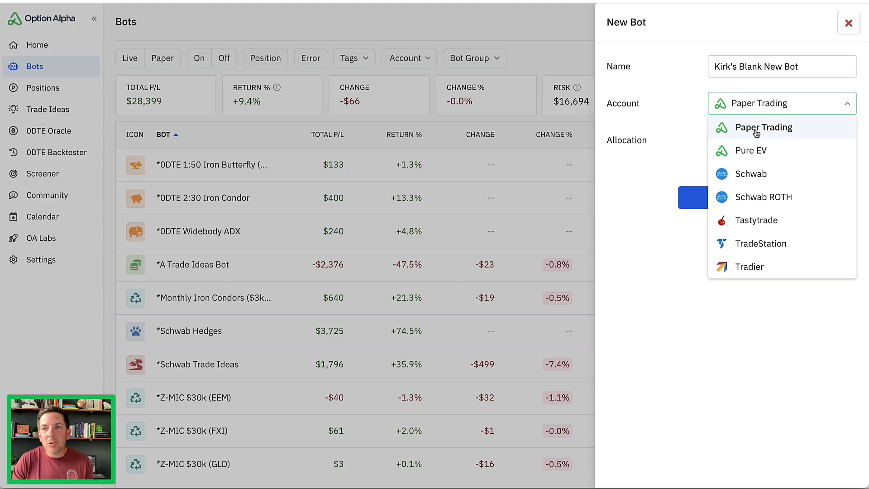
click(764, 245)
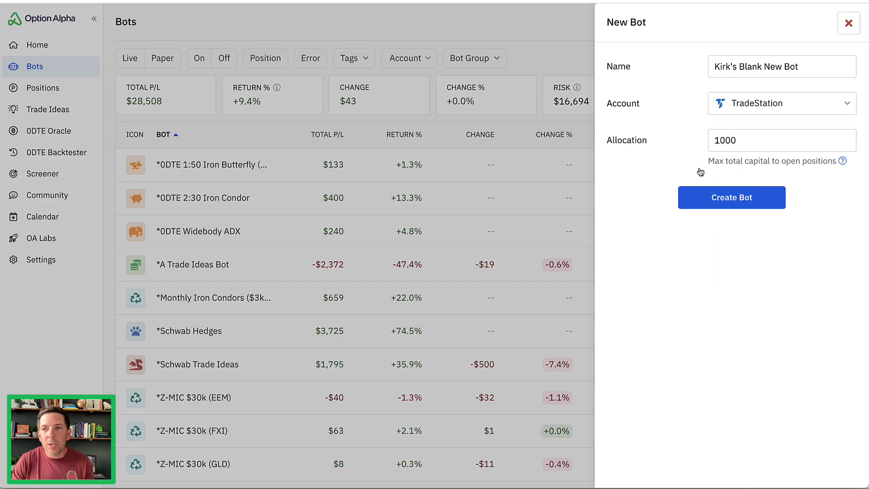
click(710, 203)
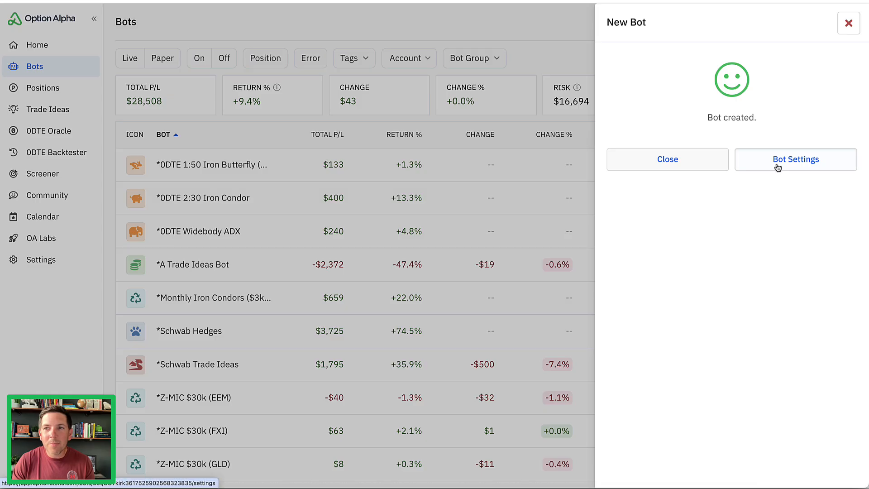
click(777, 168)
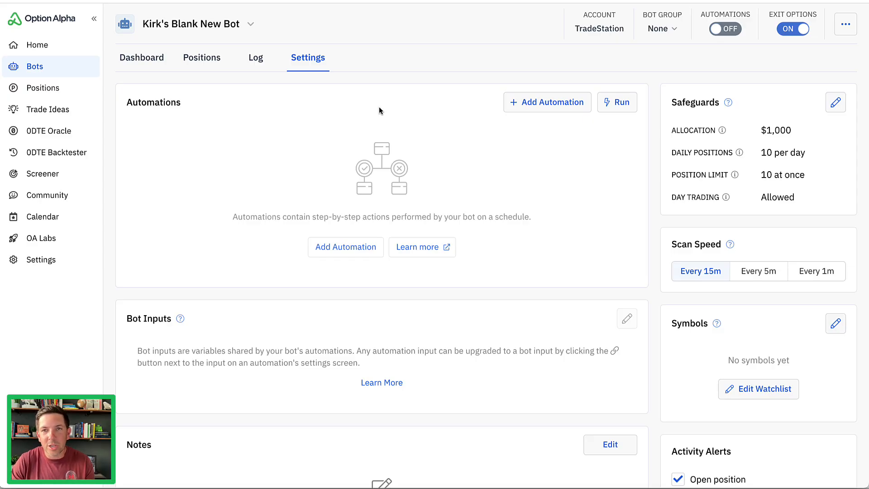
Review the bot's account and safeguards, and set its scan speed to every 1 minute.
drag(469, 158, 577, 38)
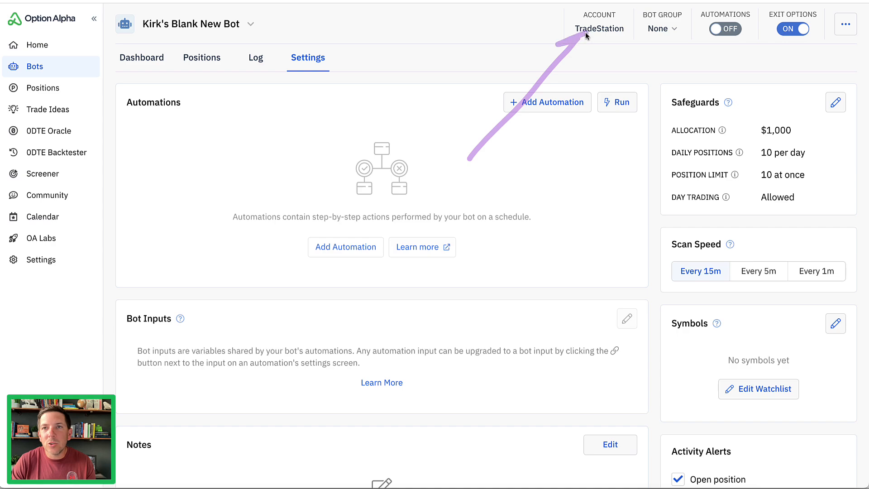
mouse_move(696, 51)
mouse_down()
mouse_move(747, 53)
mouse_move(671, 36)
mouse_move(730, 61)
mouse_up()
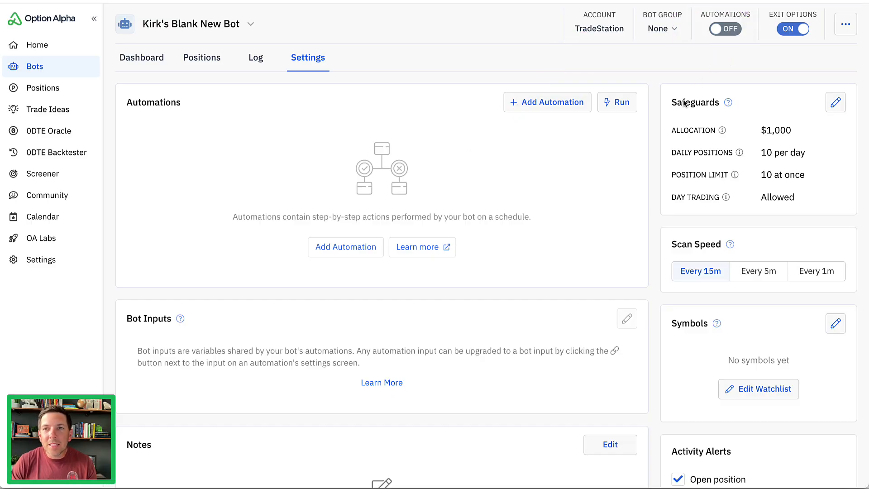
mouse_move(689, 77)
mouse_down()
mouse_move(655, 90)
mouse_move(664, 206)
mouse_up()
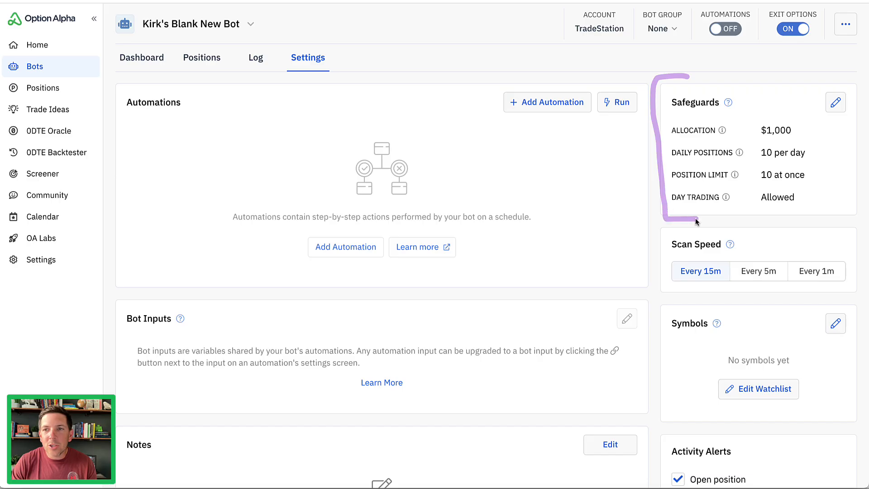
mouse_move(704, 230)
mouse_down()
mouse_move(658, 292)
mouse_move(726, 294)
mouse_up()
click(801, 279)
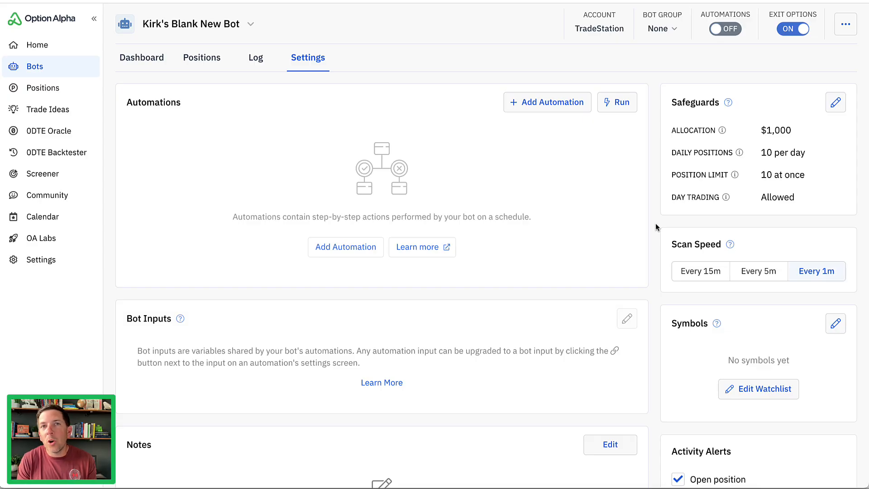
Assign the Uncorrelated ETFs watchlist as the bot's symbols, save it, and review the symbols summary.
click(752, 391)
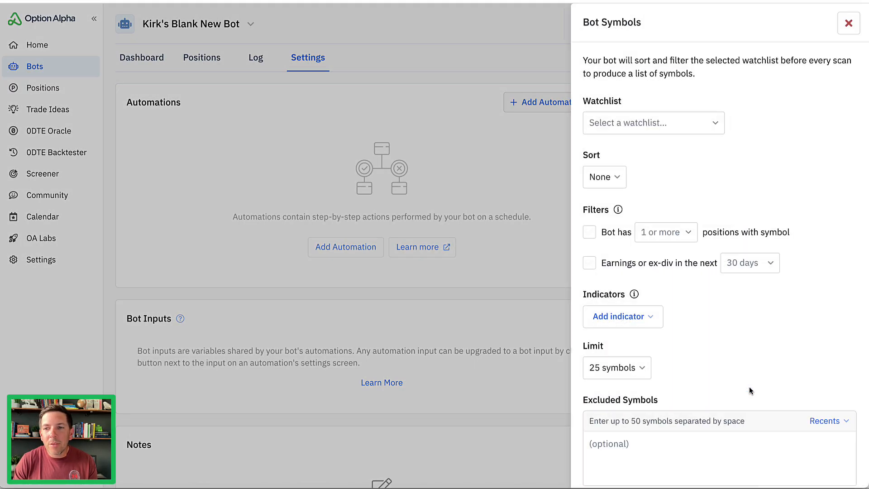
click(709, 129)
click(657, 151)
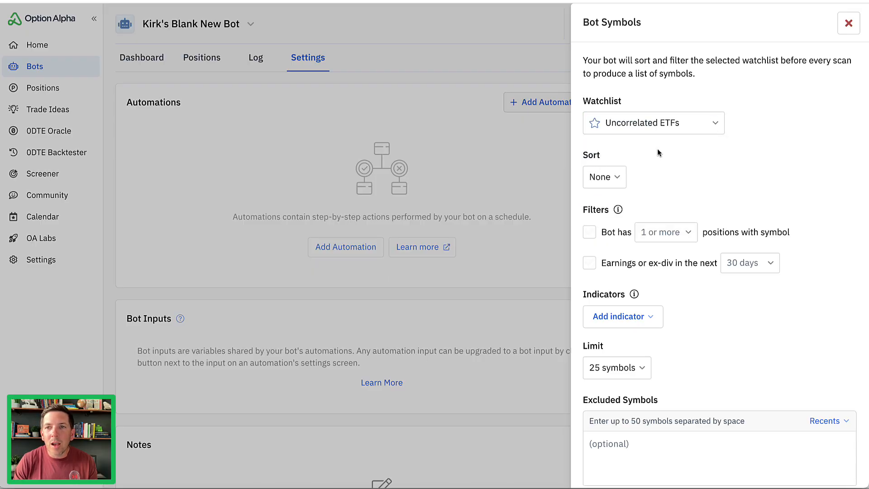
click(648, 126)
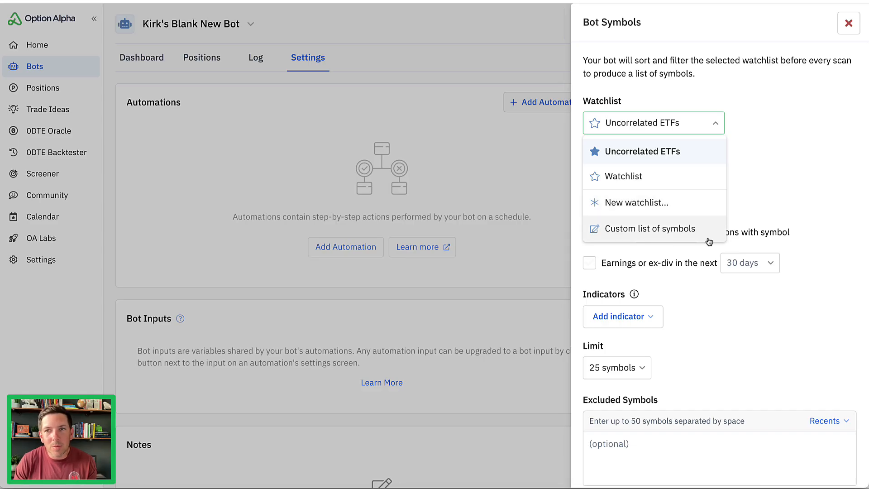
click(770, 158)
scroll(733, 317, down, 2)
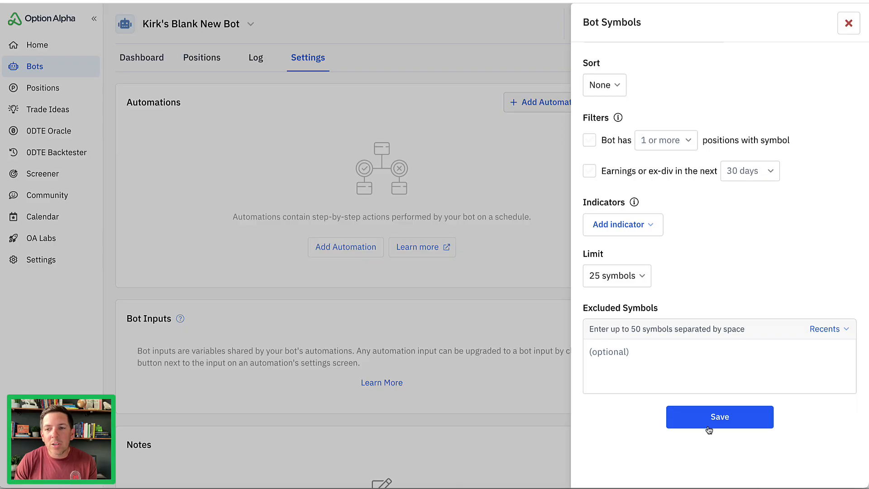
click(707, 423)
scroll(662, 337, down, 2)
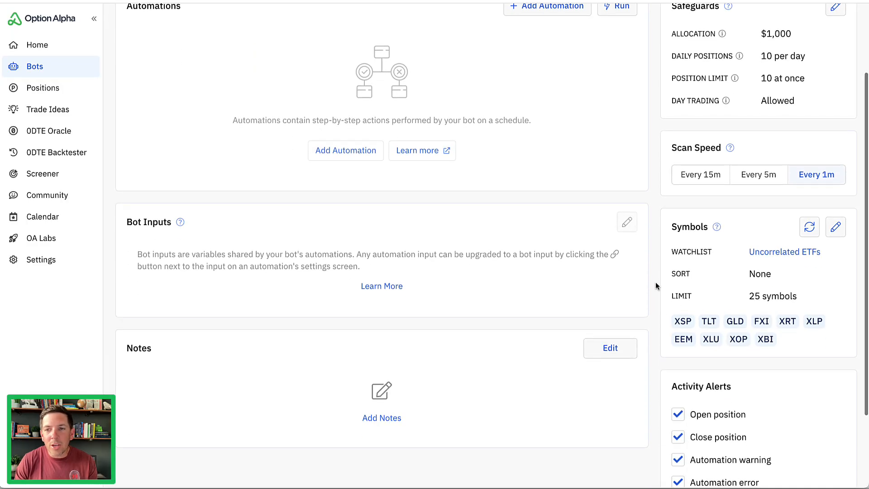
mouse_move(791, 233)
mouse_down()
mouse_move(651, 257)
mouse_move(829, 307)
mouse_move(785, 213)
mouse_up()
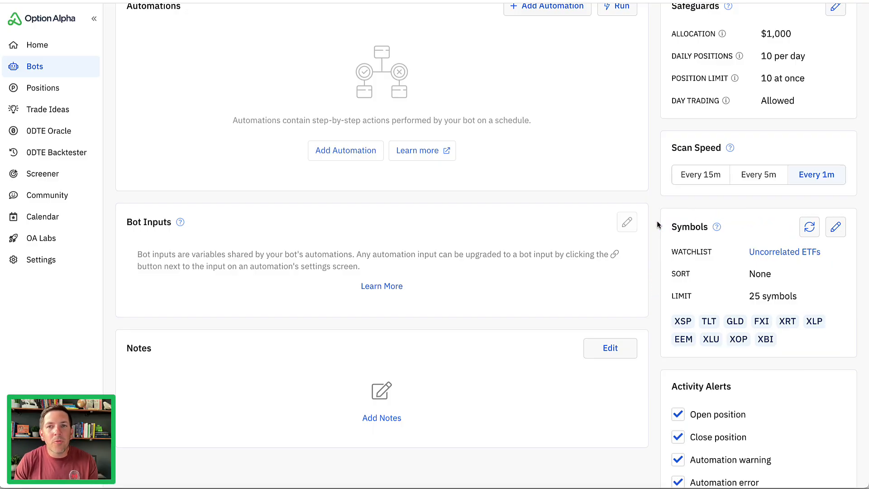
Create a new automation for the bot, named with the owner's first name plus "New Scanner Automation".
scroll(656, 221, up, 2)
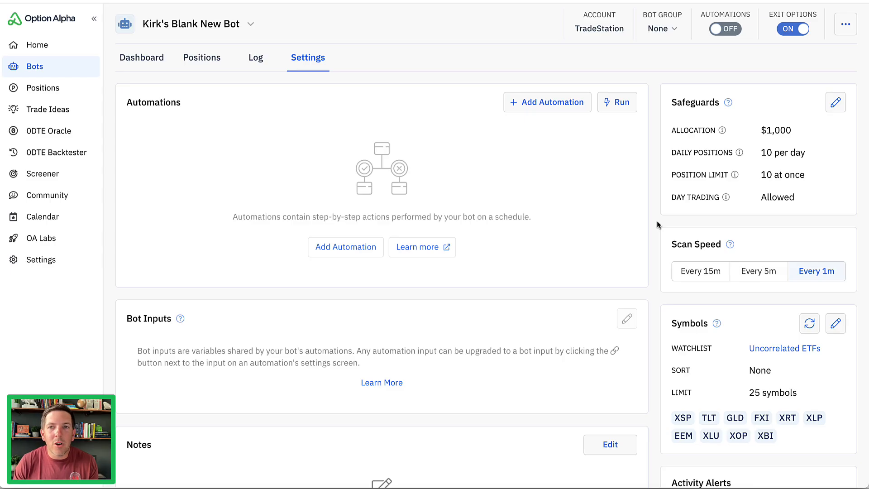
click(541, 102)
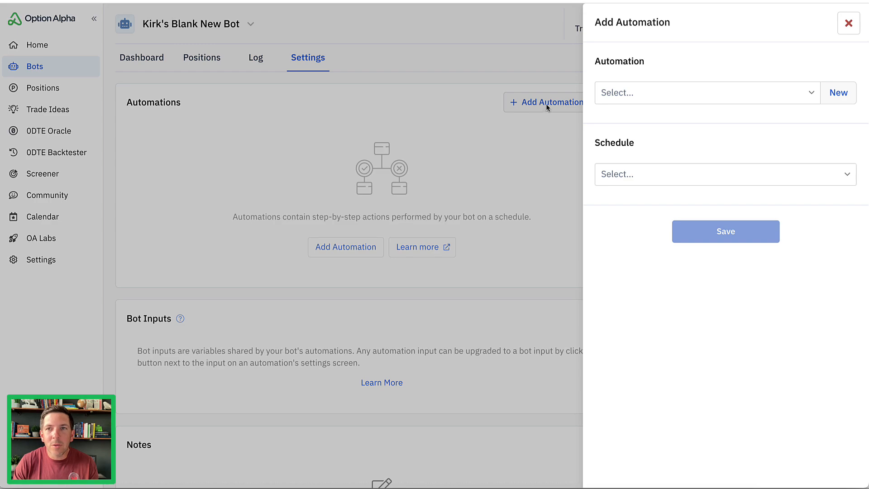
click(834, 93)
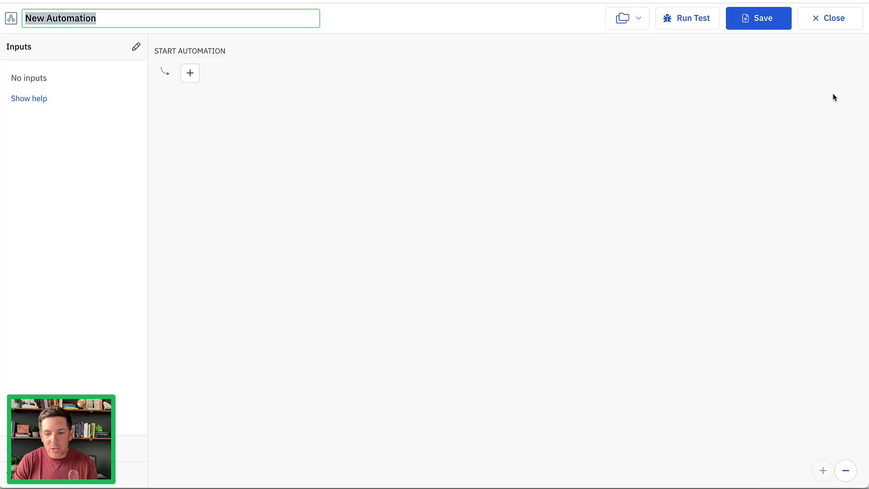
text(Kirk's New )
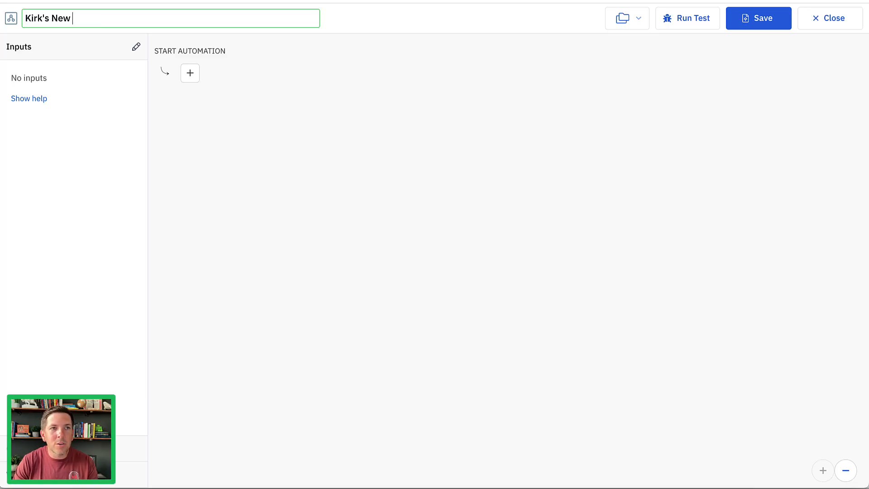
text(Scanner Automation)
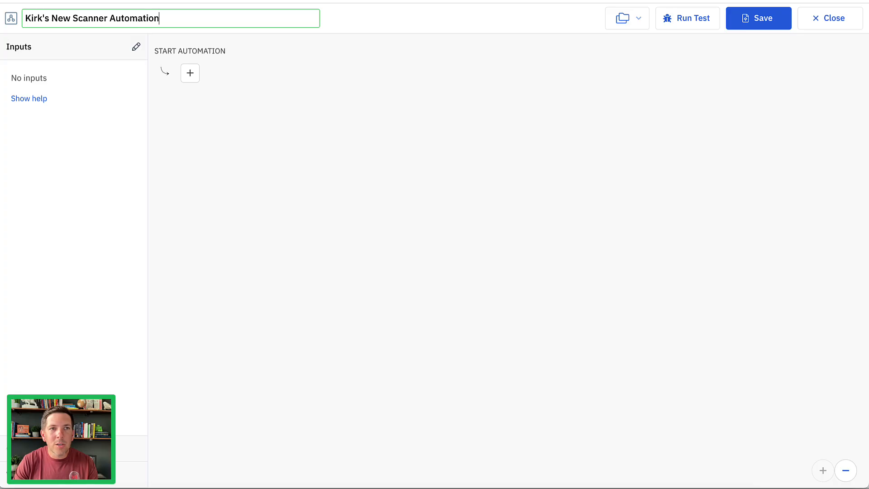
click(206, 144)
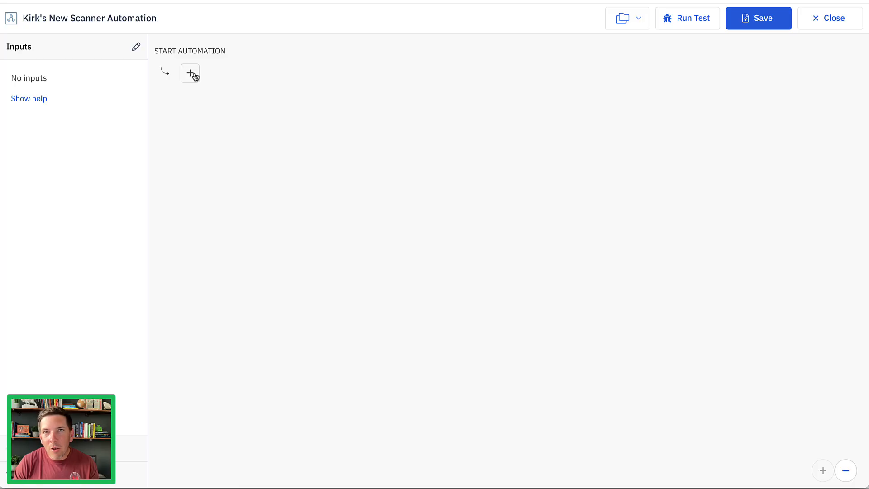
Add a Bot Symbols loop as the first step of the scanner automation.
click(190, 73)
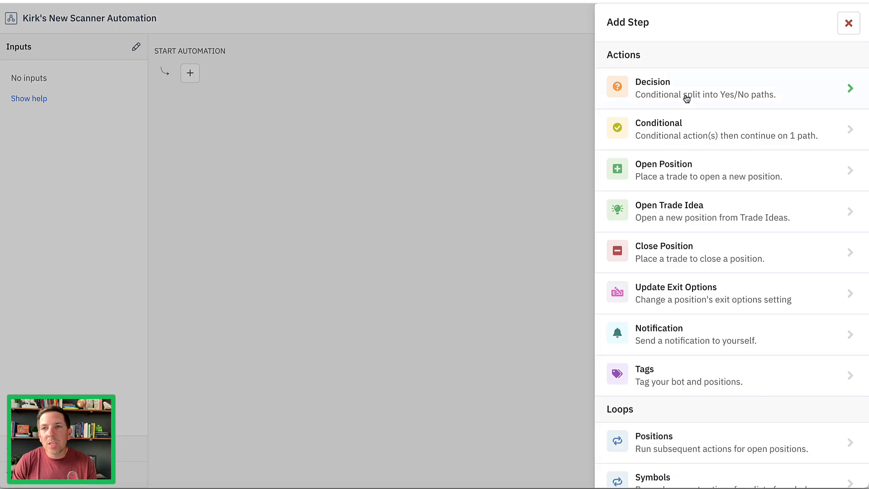
scroll(733, 93, down, 2)
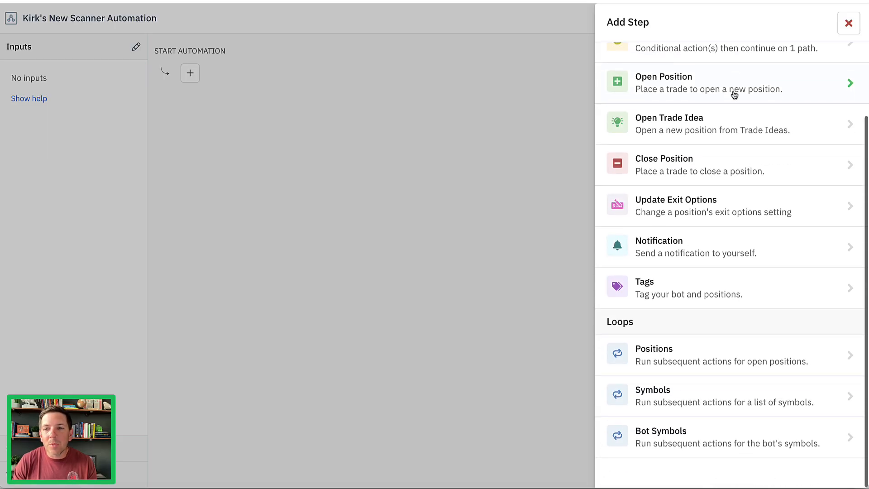
click(706, 439)
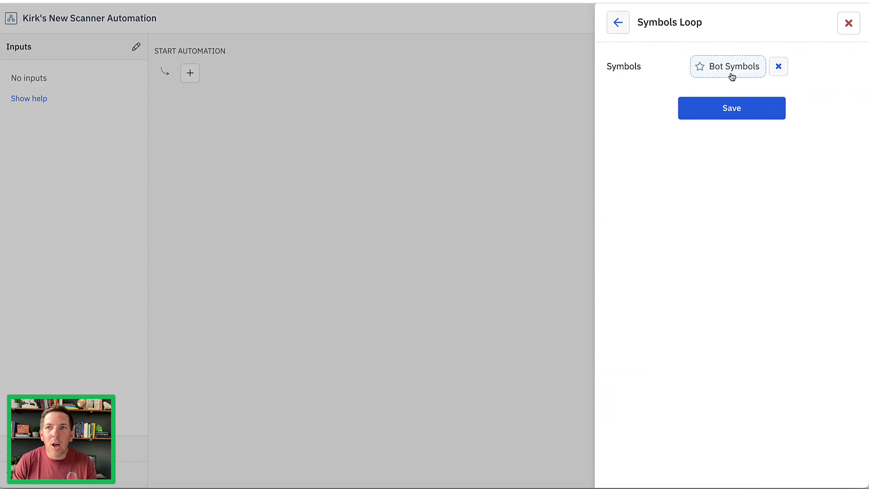
click(732, 111)
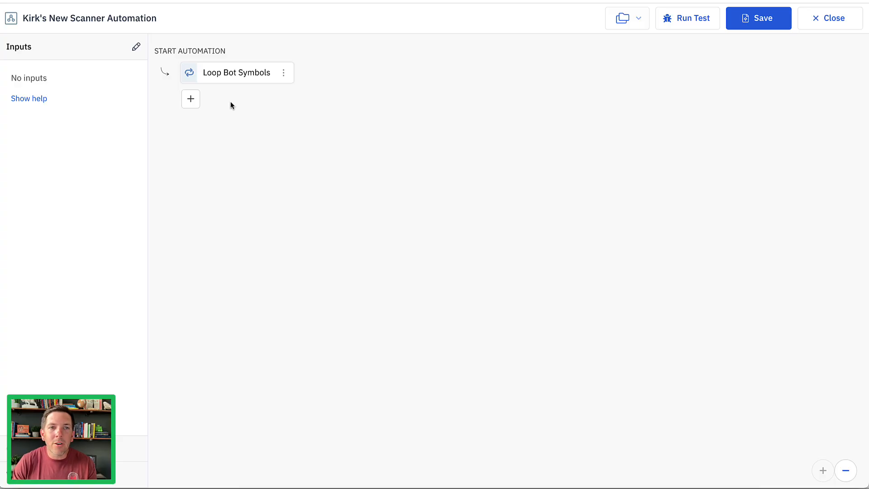
Start a decision step inside the bot symbols loop and look over the categories of decision criteria.
click(192, 100)
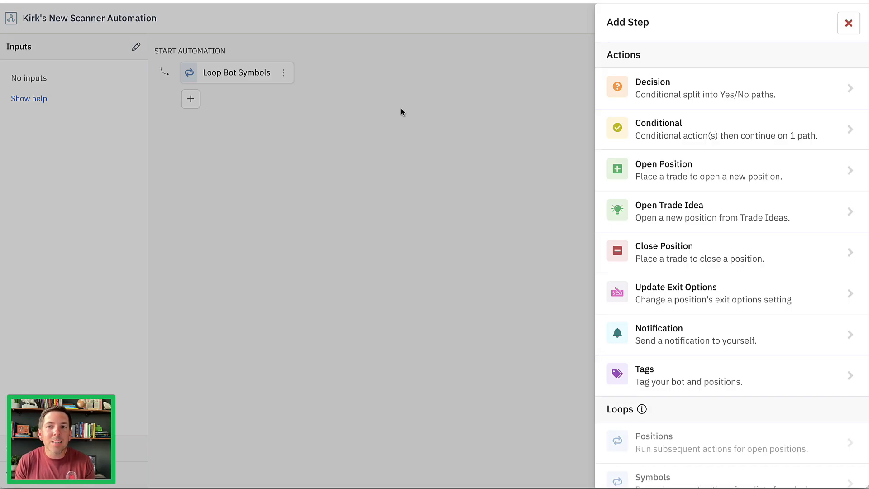
click(793, 89)
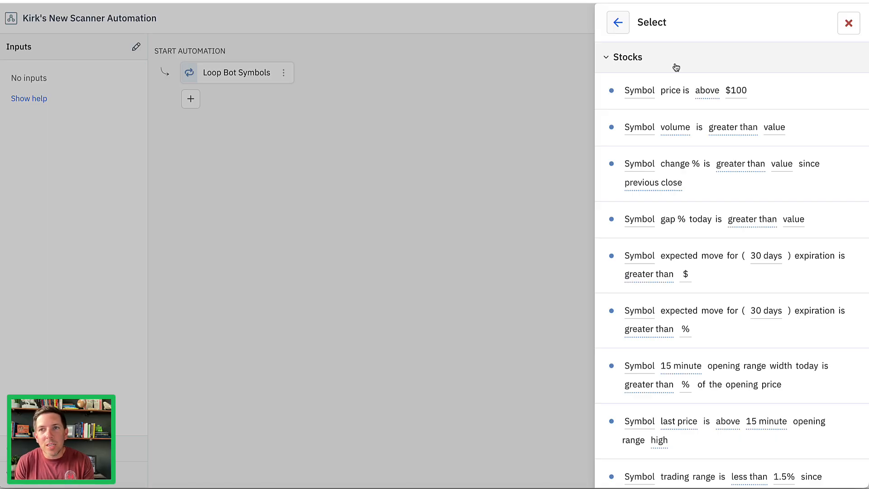
click(675, 68)
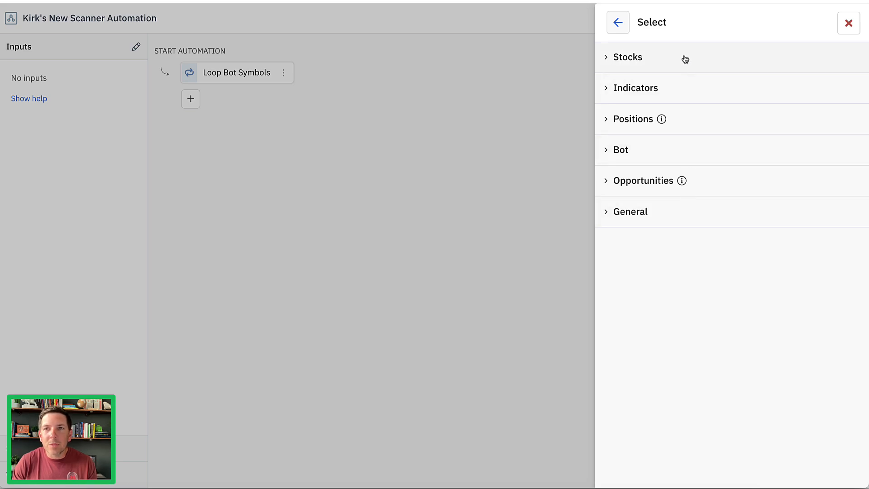
click(685, 58)
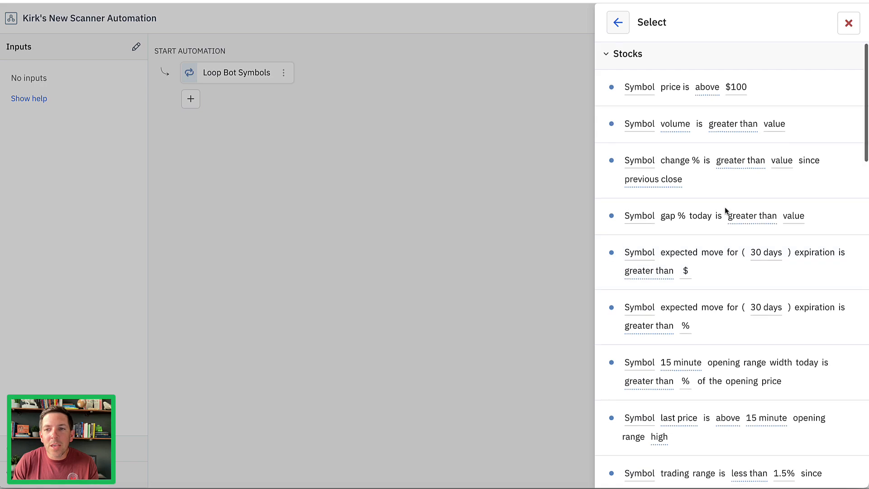
Look through the Stocks decision criteria, including the SMA period, IV Rank and earnings date options.
scroll(673, 204, down, 5)
scroll(729, 204, down, 8)
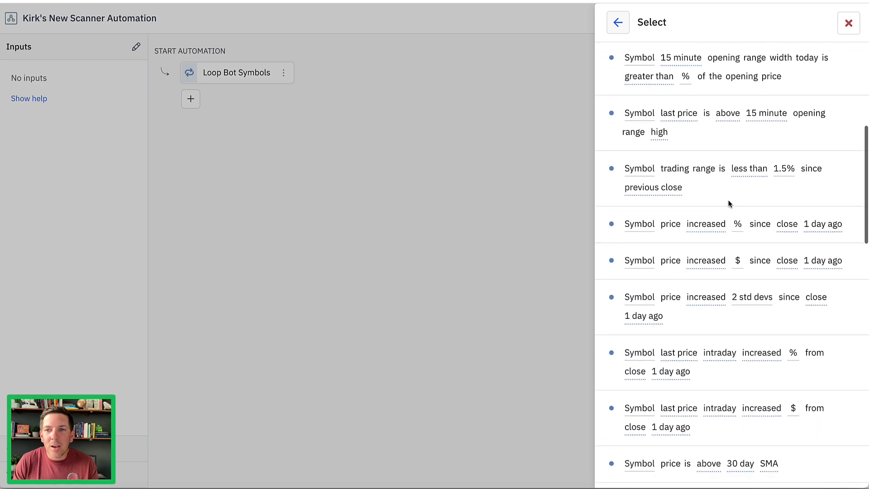
scroll(729, 202, down, 1)
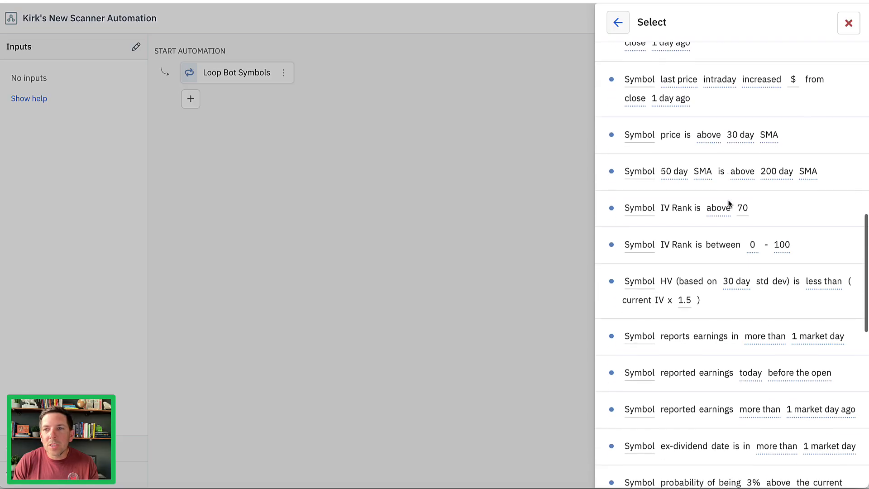
click(741, 137)
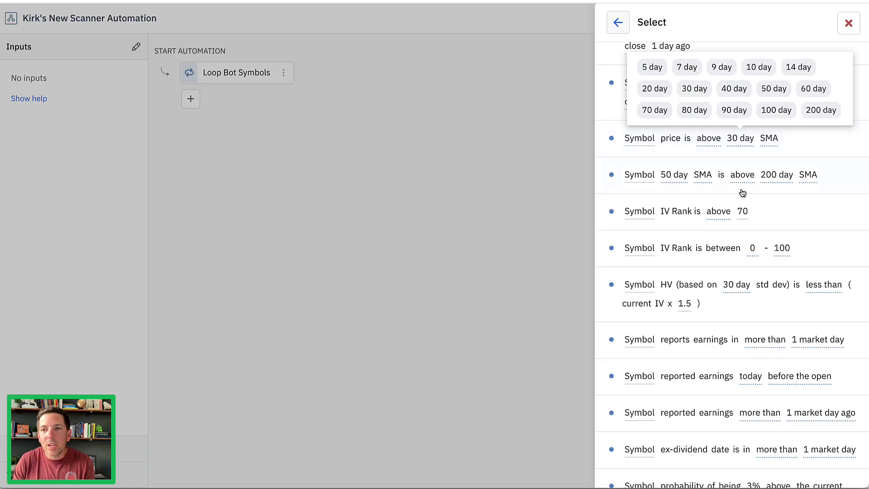
click(715, 217)
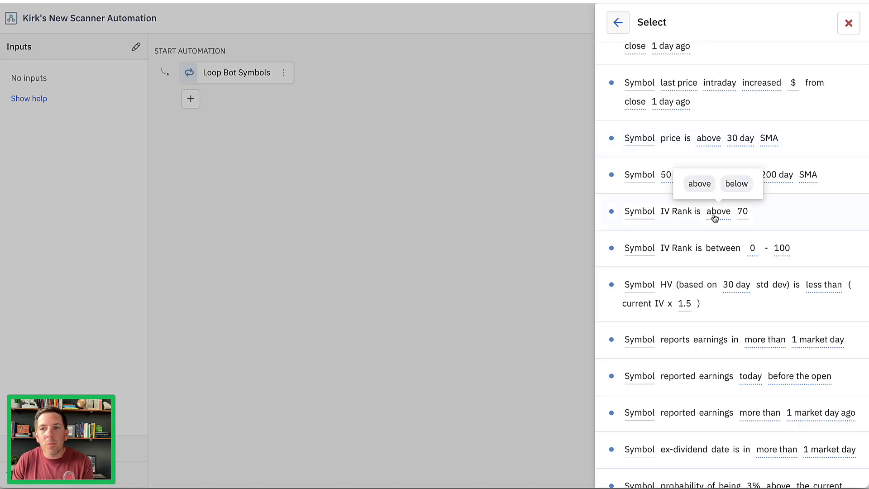
scroll(714, 218, down, 4)
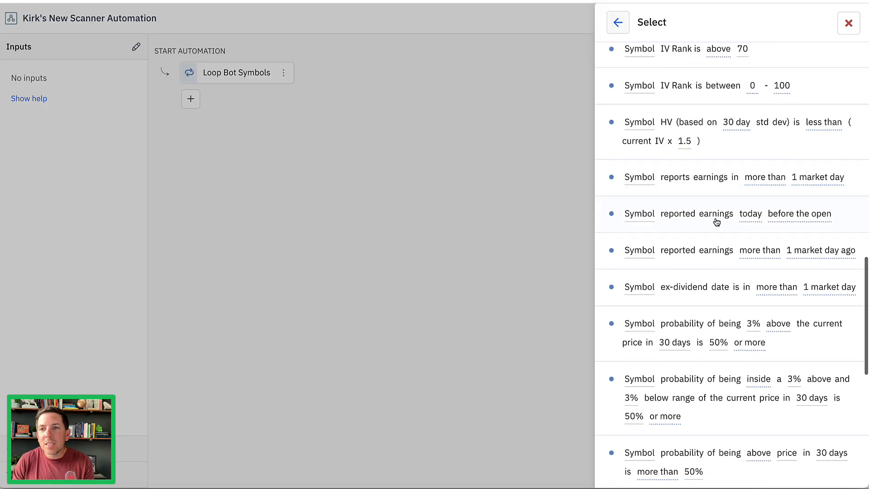
click(775, 166)
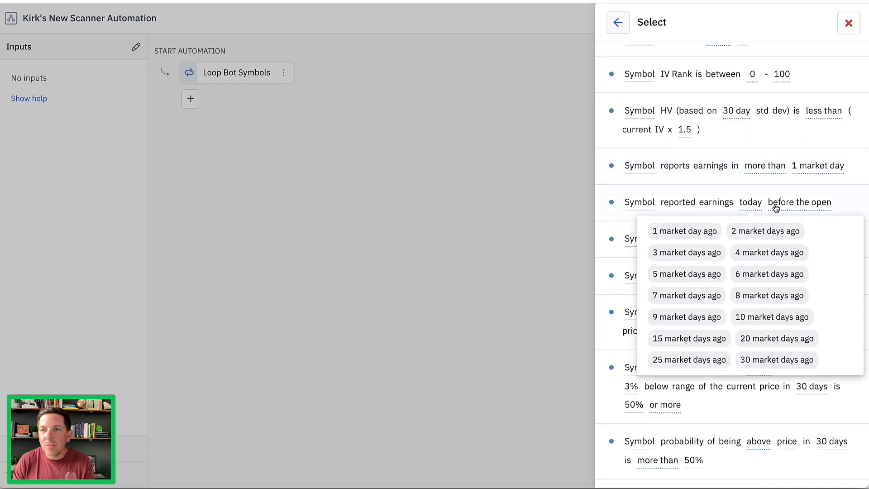
mouse_move(787, 206)
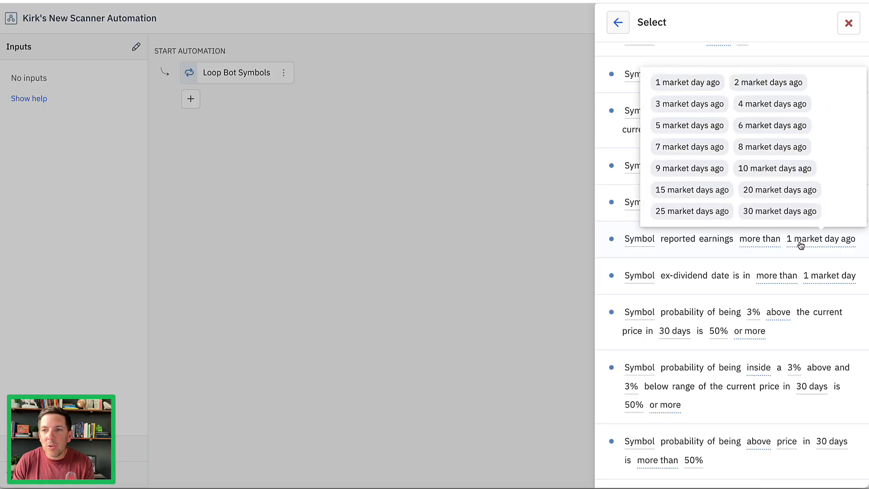
mouse_move(756, 243)
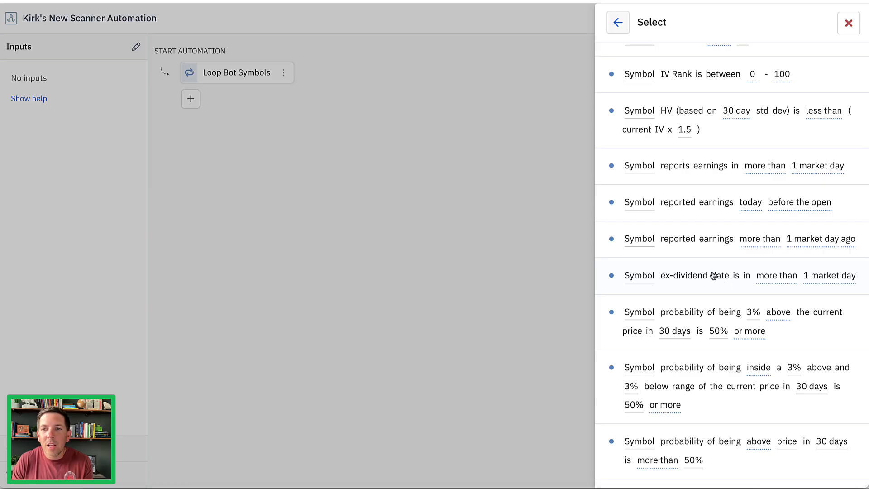
scroll(713, 274, down, 2)
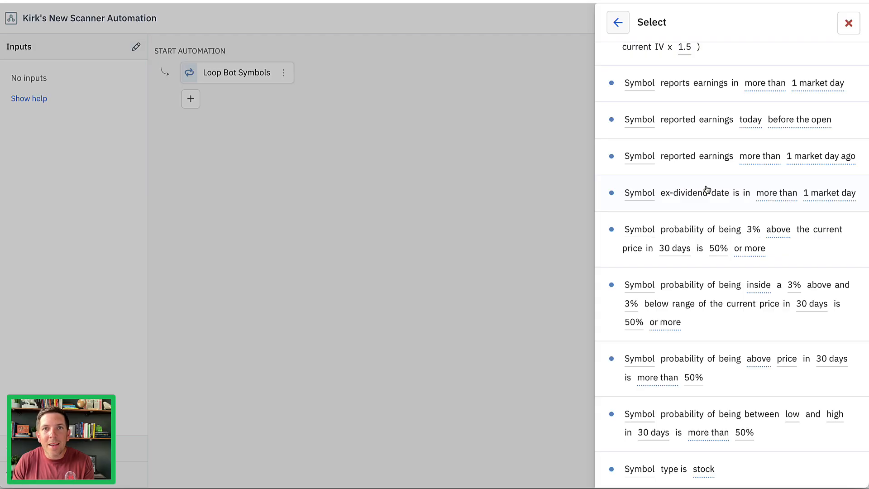
scroll(707, 189, down, 8)
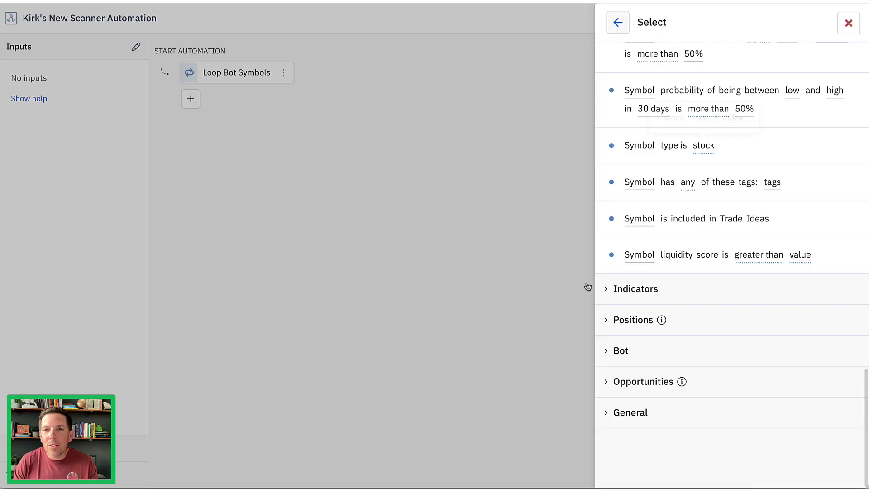
Set the decision inside the bot symbols loop to check whether the symbol's intraday RSI (14) is buy, and save it.
click(613, 288)
scroll(612, 281, down, 3)
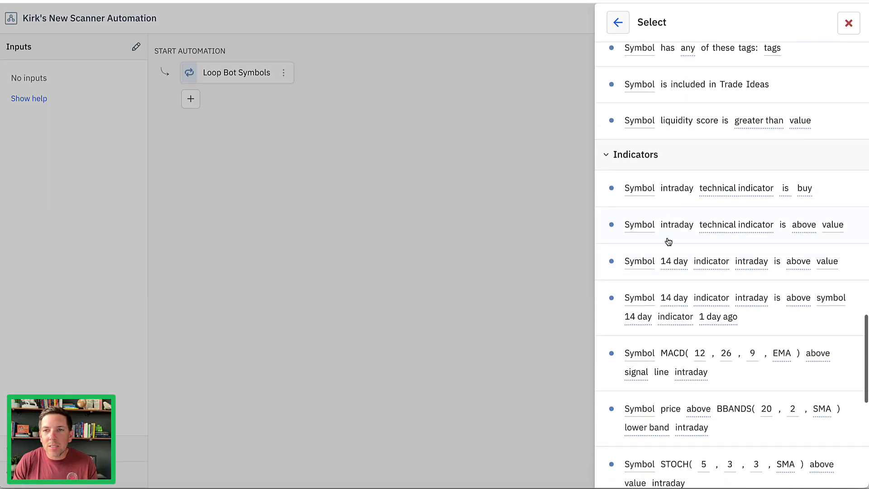
click(674, 190)
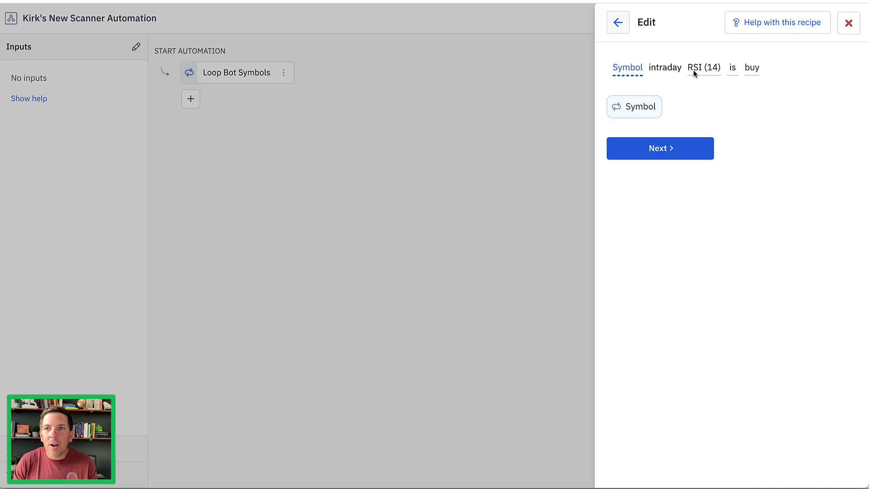
click(753, 70)
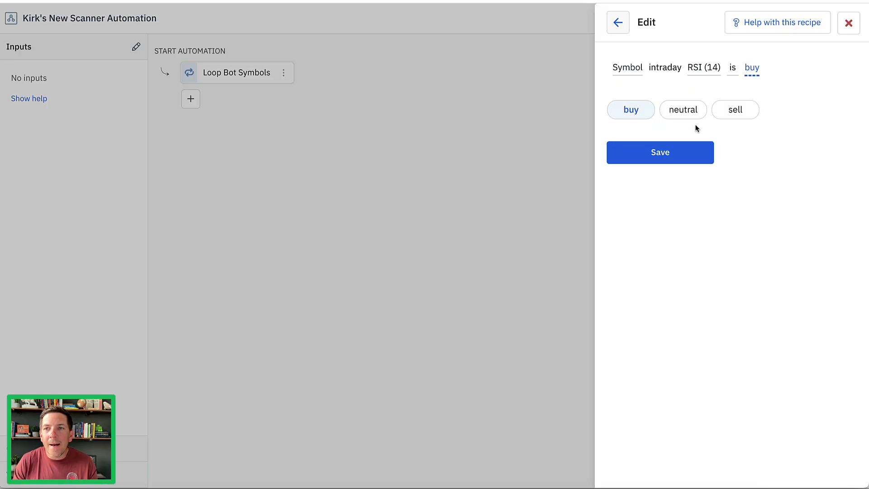
click(698, 75)
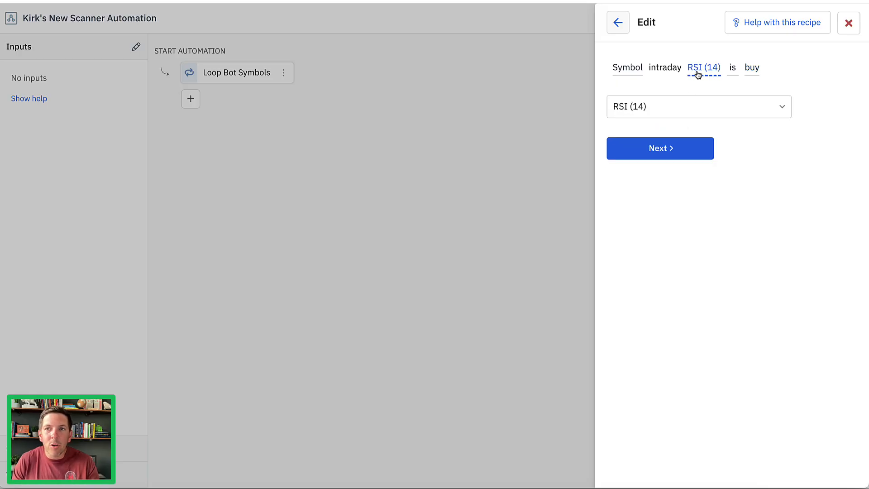
click(750, 70)
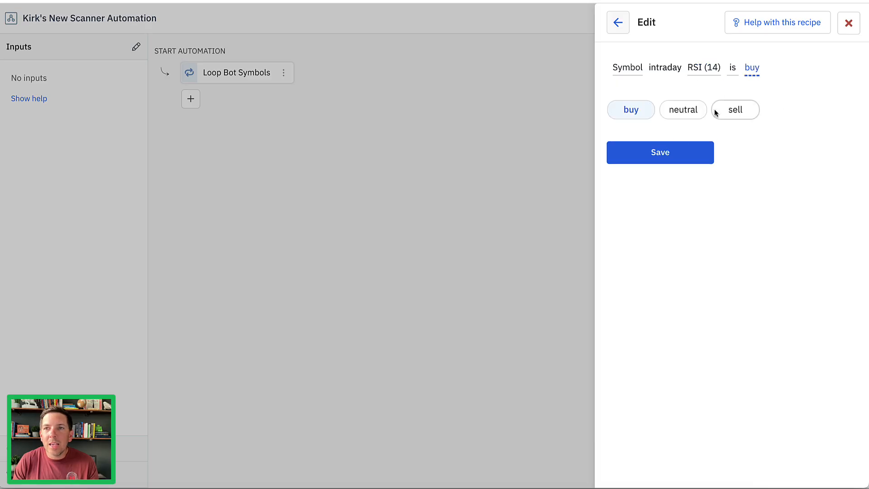
click(652, 152)
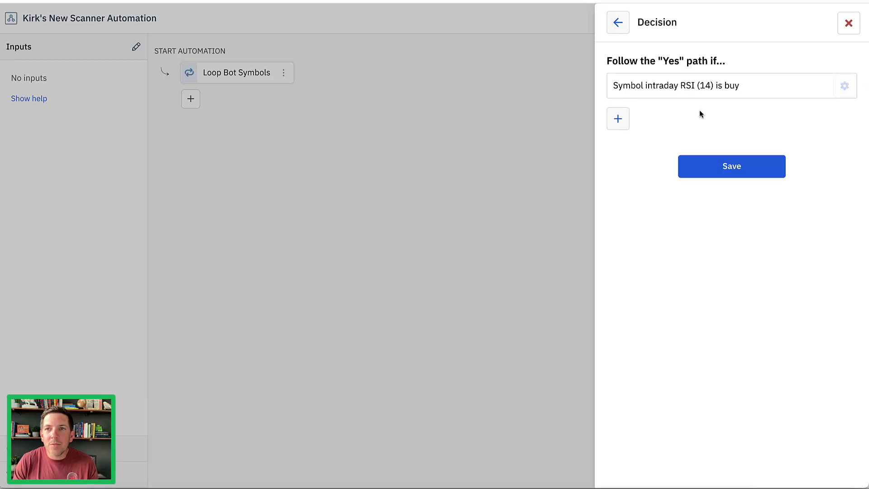
click(709, 171)
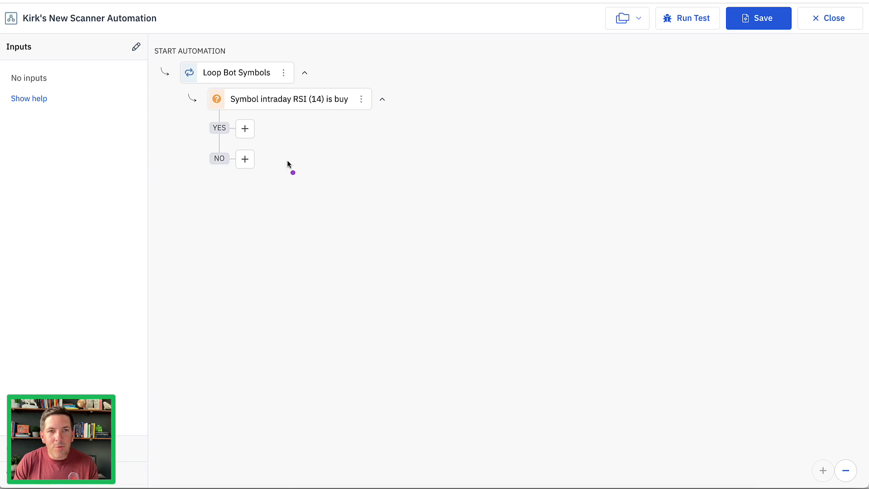
drag(268, 114, 344, 113)
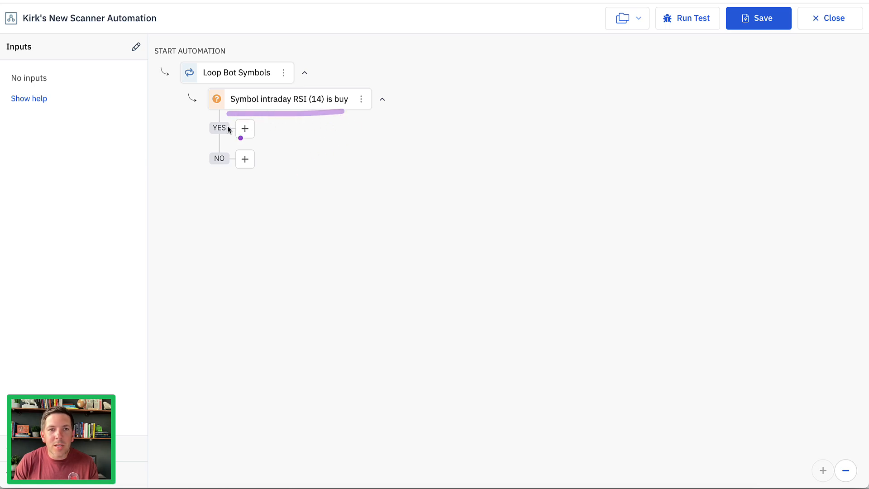
mouse_move(205, 107)
mouse_down()
mouse_move(191, 119)
mouse_move(186, 150)
mouse_up()
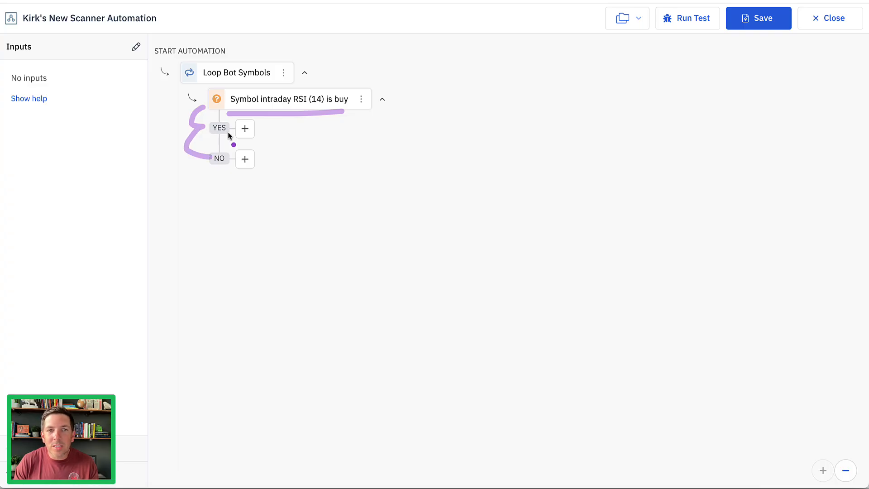
key(Escape)
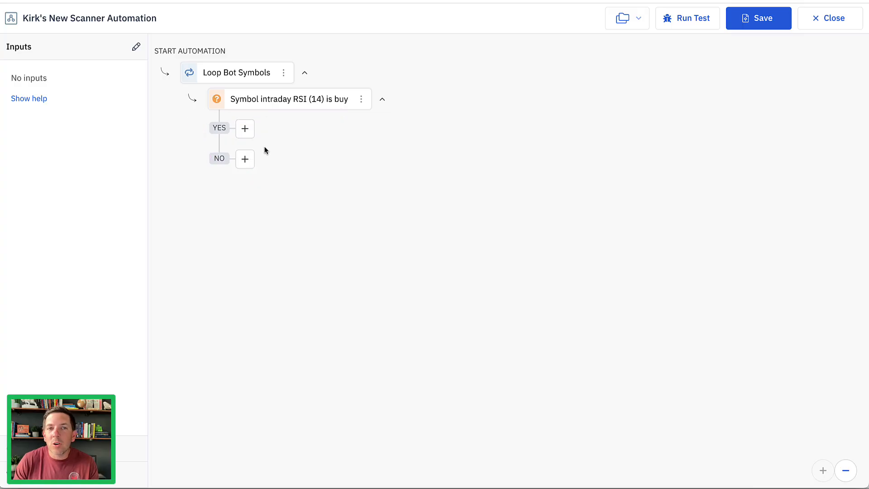
Add a decision on the NO path of the RSI buy decision that checks whether the symbol's intraday RSI (14) is sell.
click(244, 159)
click(728, 94)
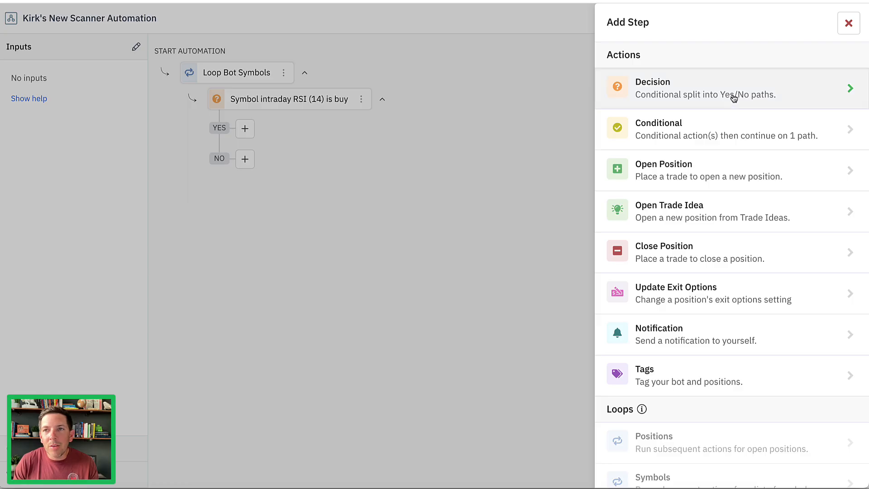
click(660, 63)
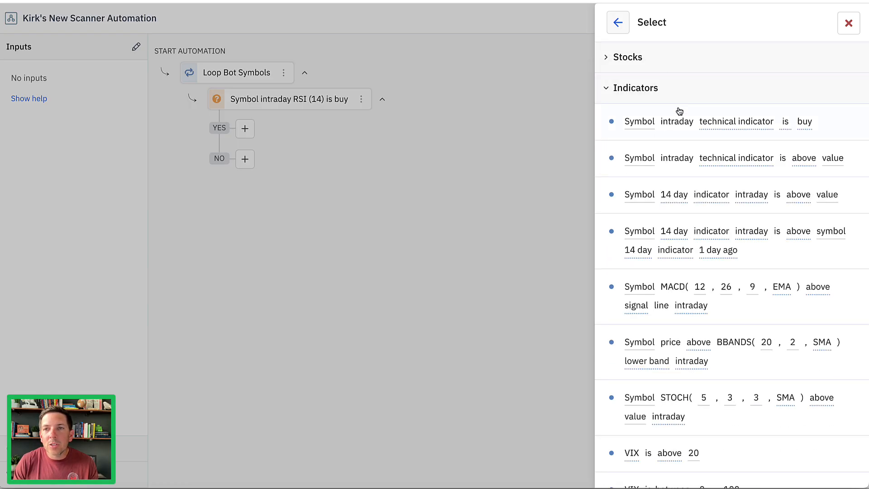
click(679, 129)
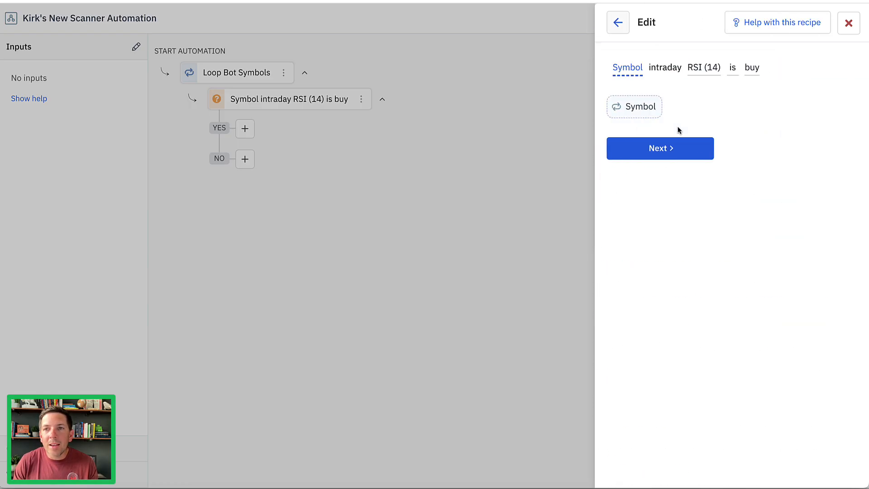
click(752, 68)
click(725, 111)
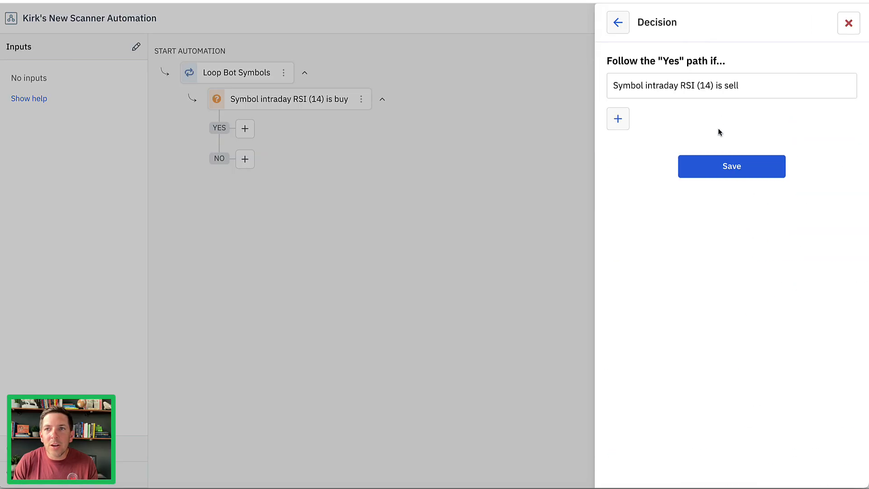
click(712, 166)
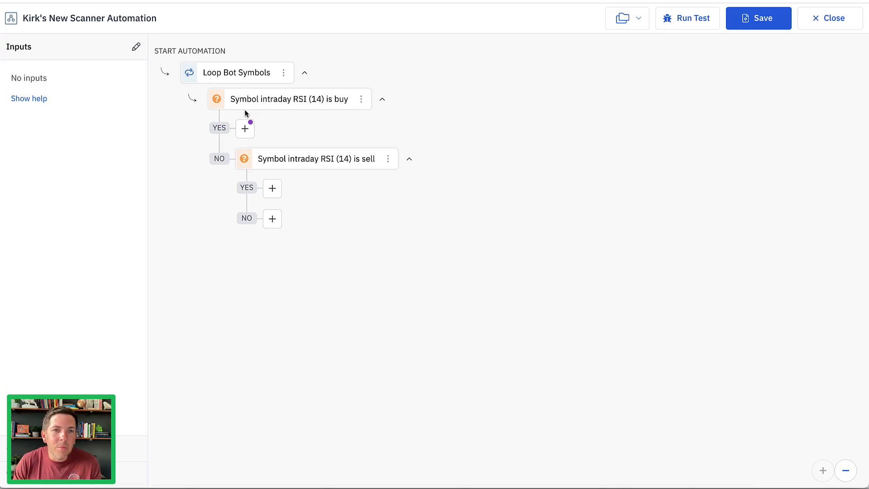
drag(216, 111, 353, 111)
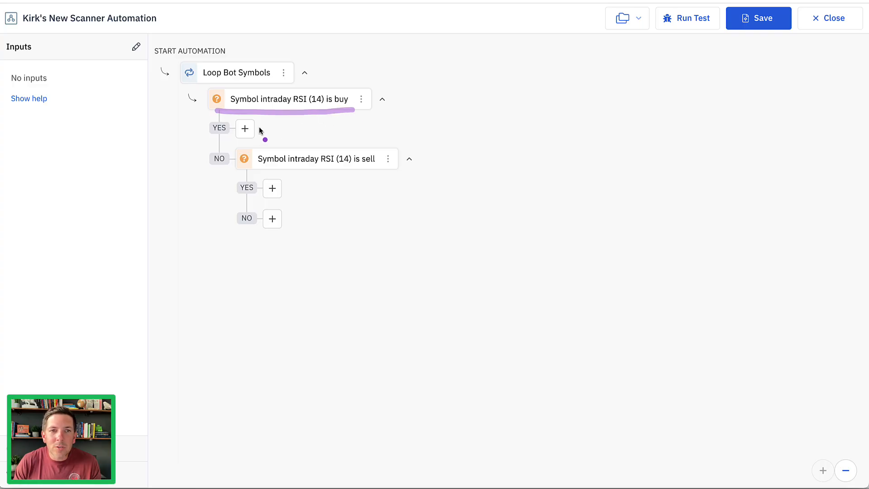
drag(288, 127, 311, 128)
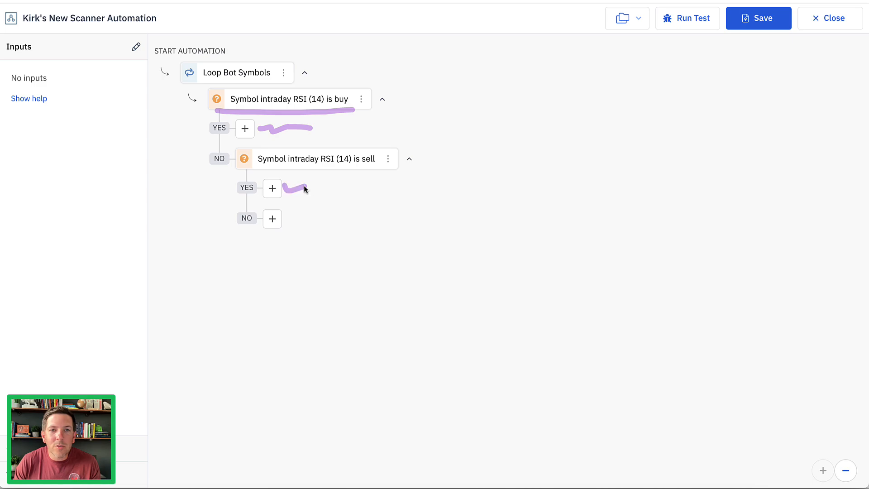
key(Escape)
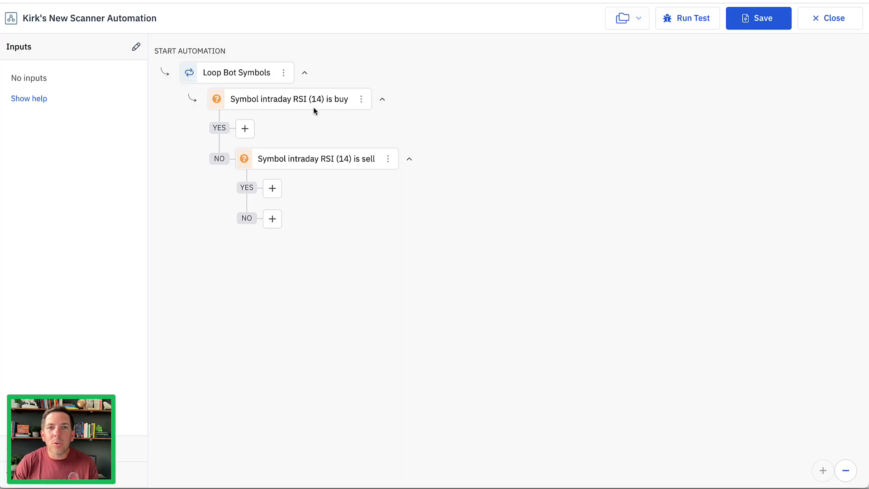
Add a second criterion, VIX is below 30, to the decision that checks whether the symbol's intraday RSI (14) is buy.
click(303, 100)
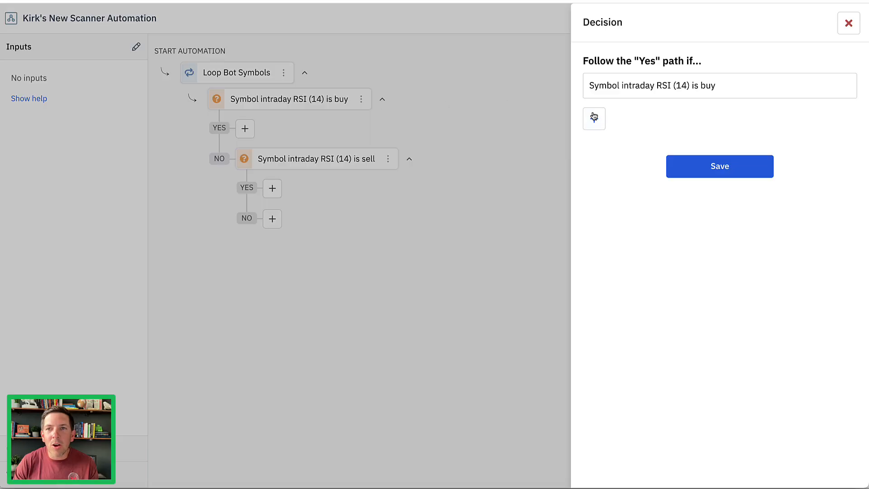
click(594, 120)
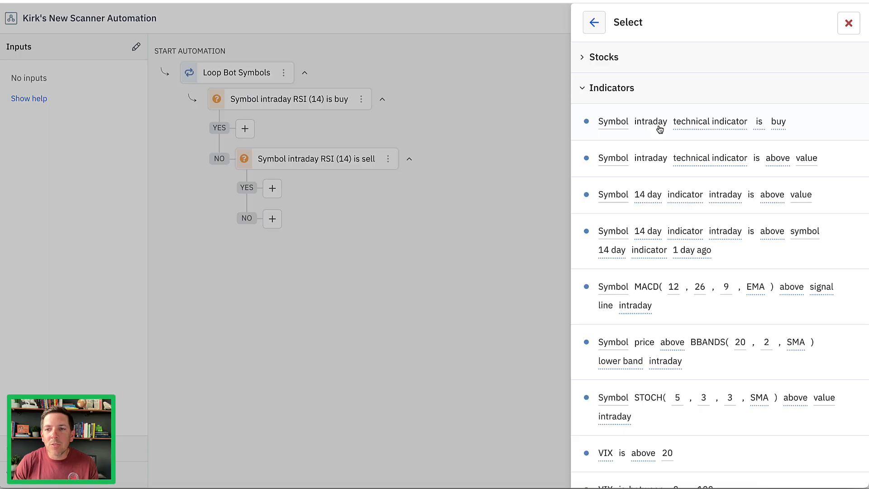
scroll(660, 132, down, 4)
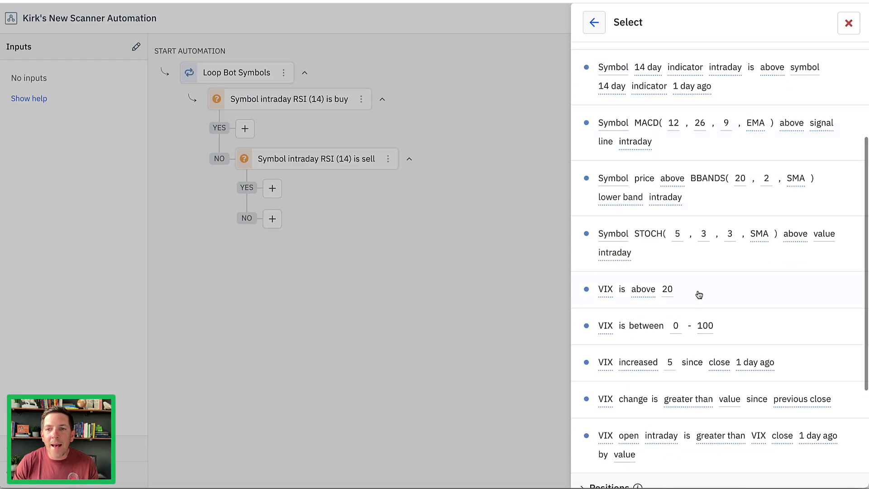
click(643, 291)
click(638, 69)
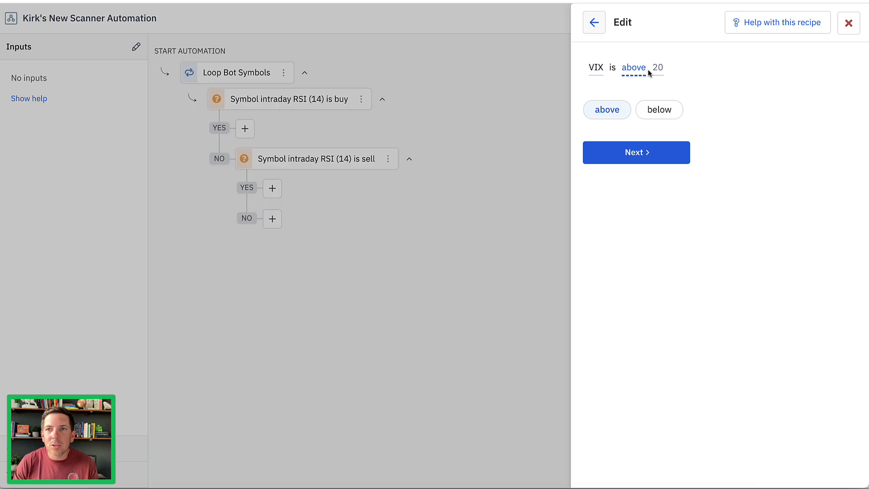
click(659, 110)
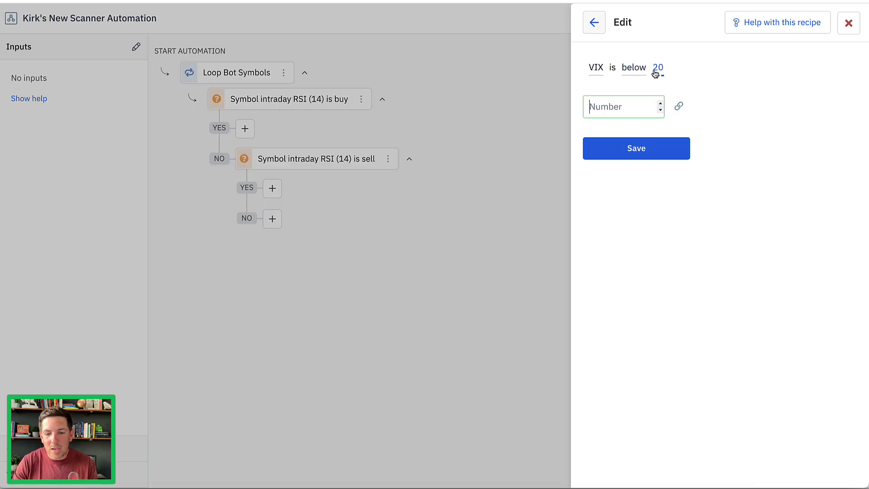
text(30)
click(638, 148)
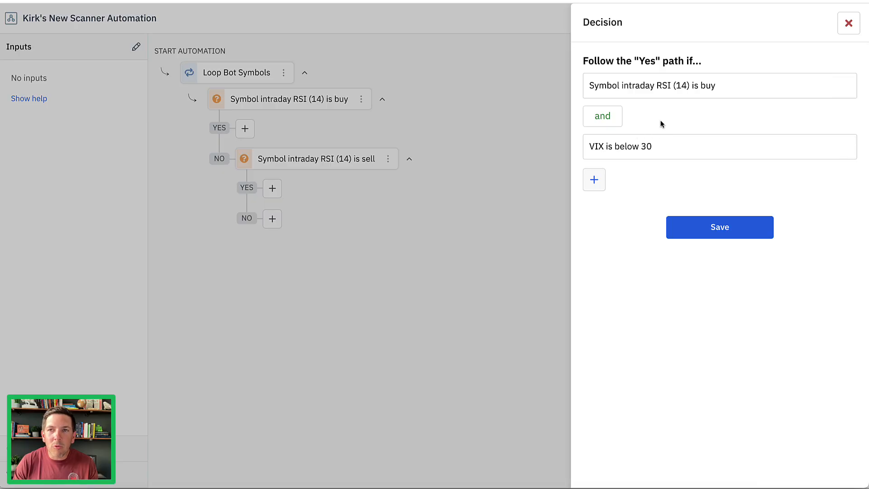
Switch the connector between the RSI and VIX criteria to "or" and back to "and", and save the decision.
click(617, 120)
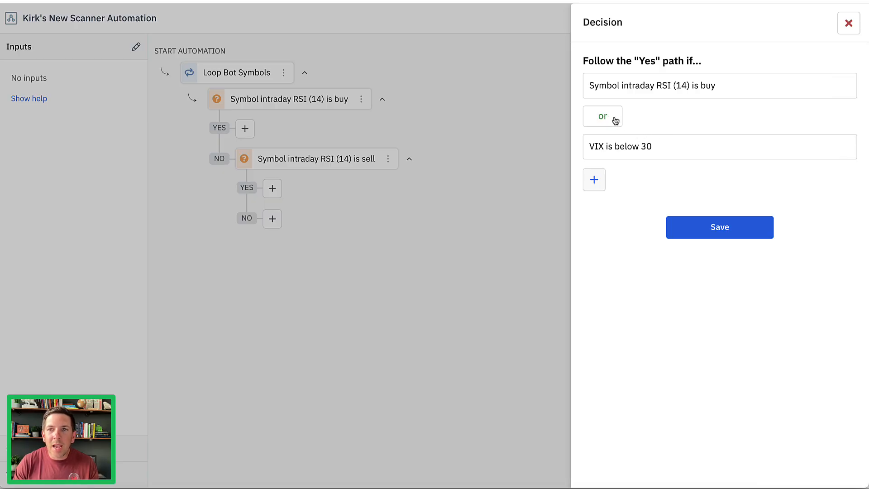
click(615, 121)
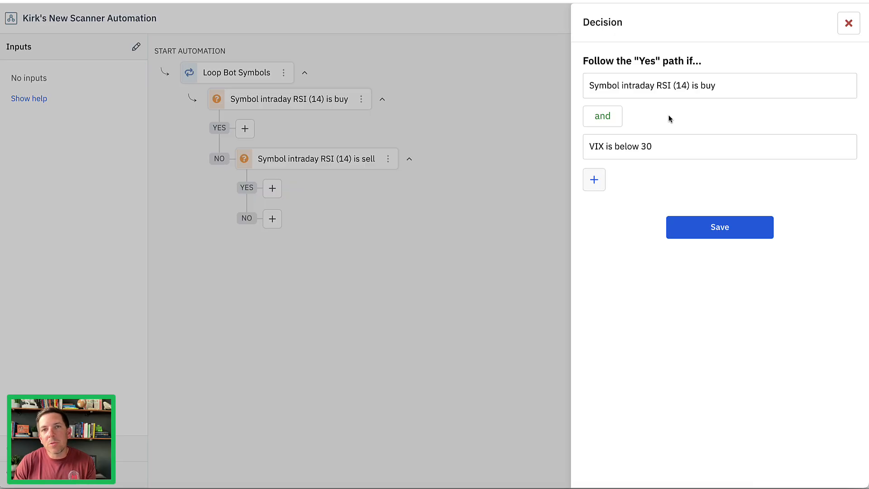
click(699, 227)
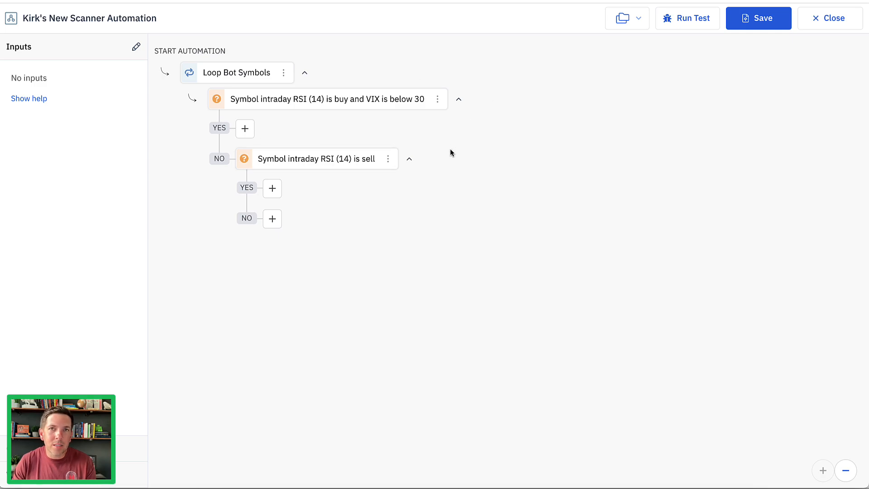
Start an Open Trade Idea action for a Short Put Spread on the YES path of the RSI buy and VIX decision.
click(245, 128)
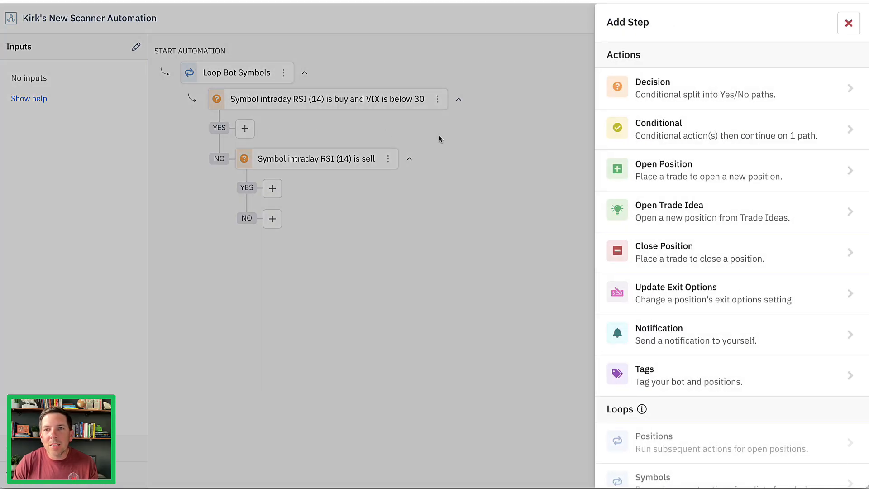
click(738, 216)
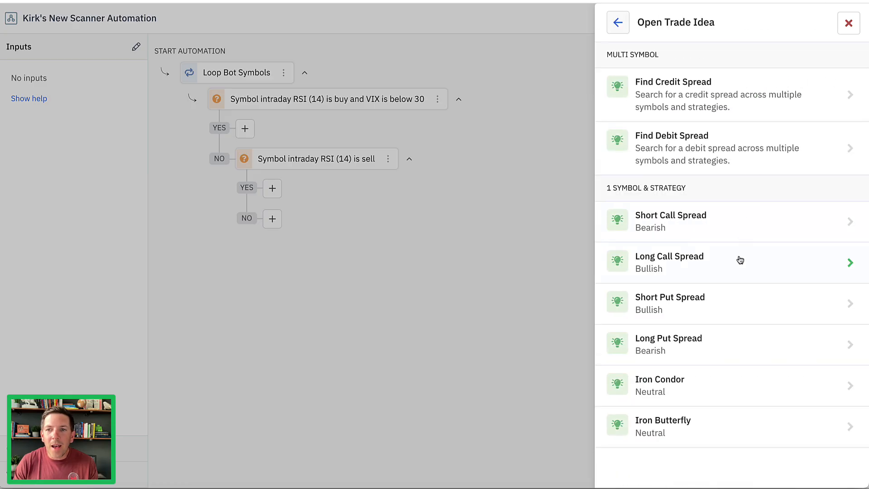
click(738, 309)
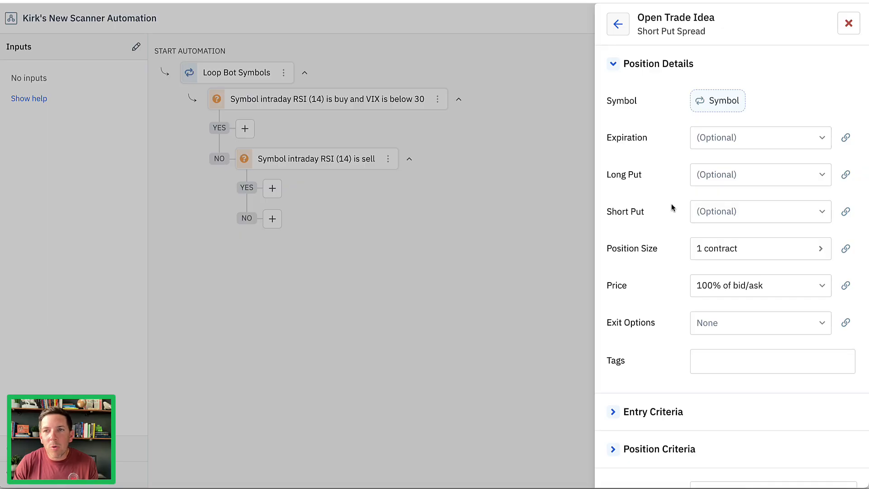
Set the short put spread's exit options to profit taking at 40% of credit and expiration 1 hour before, and save them.
scroll(671, 203, down, 3)
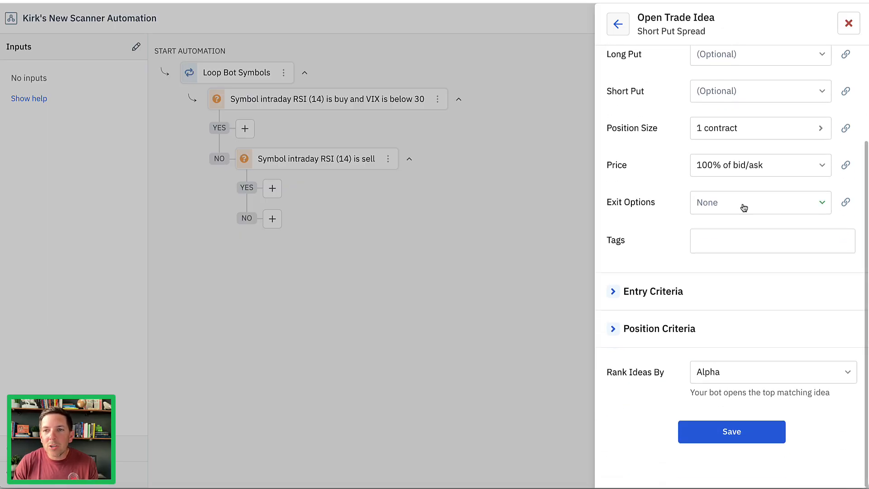
click(742, 203)
click(515, 140)
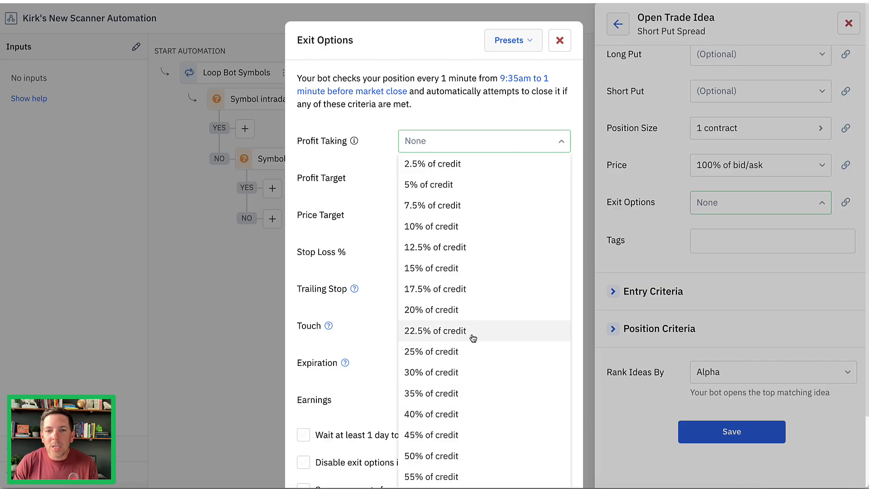
click(489, 415)
scroll(476, 304, down, 3)
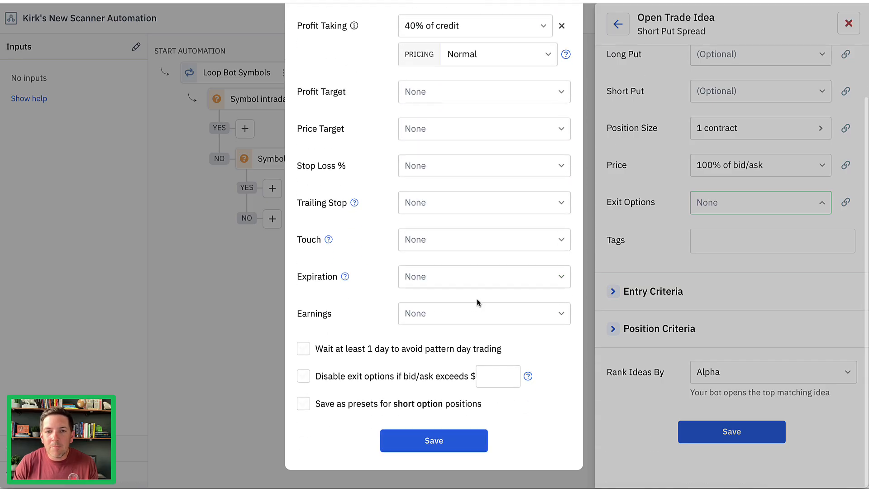
click(473, 283)
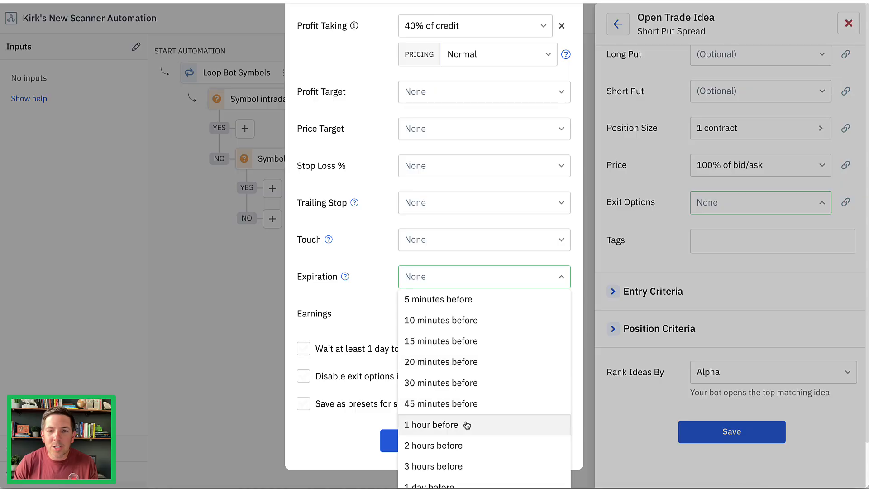
click(433, 424)
click(441, 469)
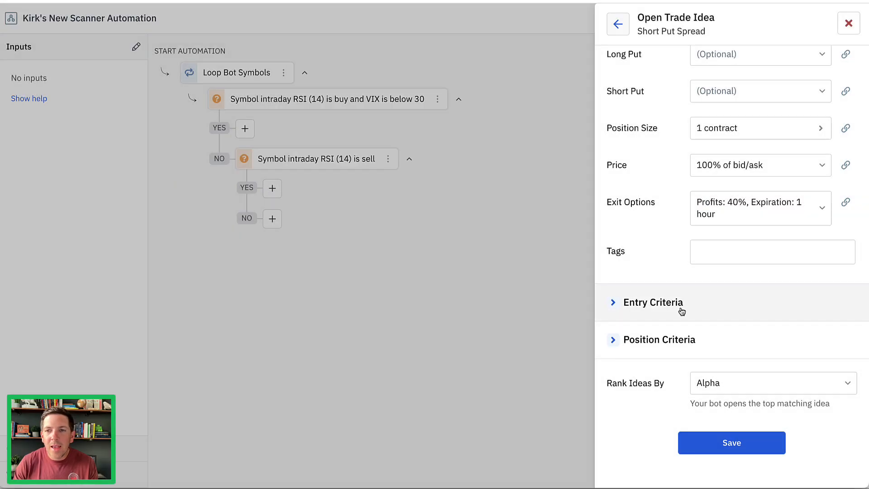
Enable the entry criteria for enough available capital and for less than 1 open position with the symbol.
click(653, 302)
scroll(665, 269, down, 5)
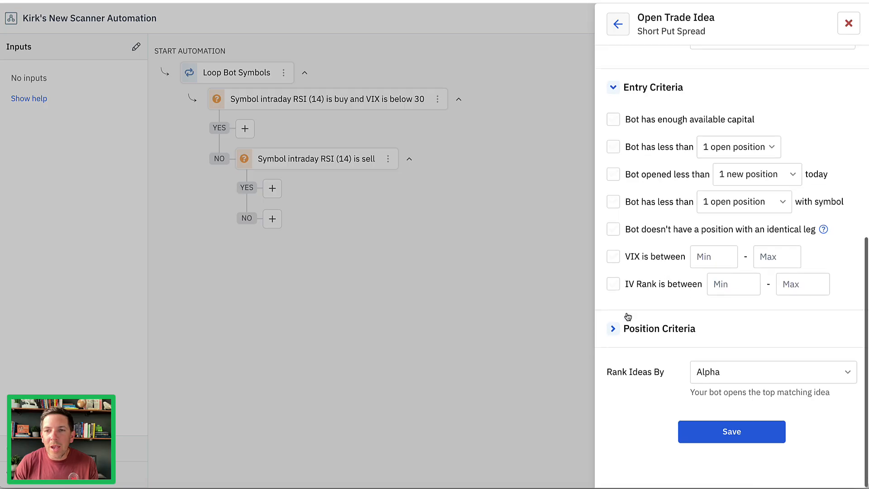
click(613, 332)
click(613, 119)
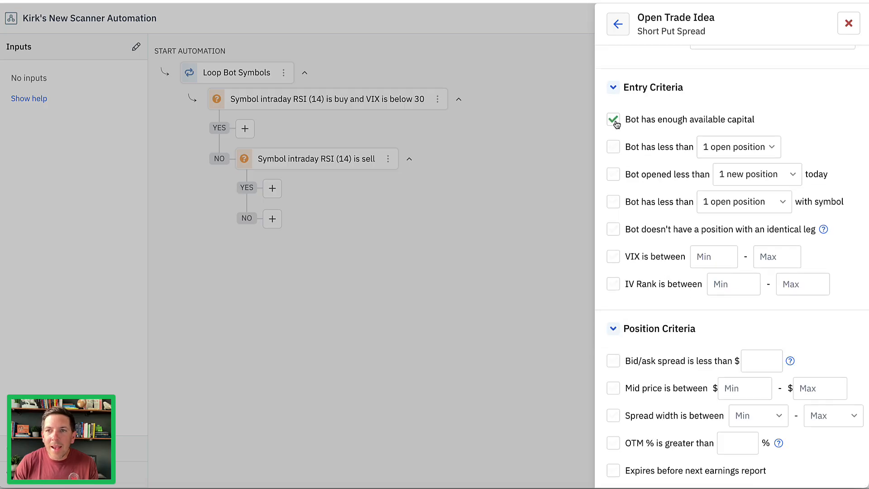
click(614, 202)
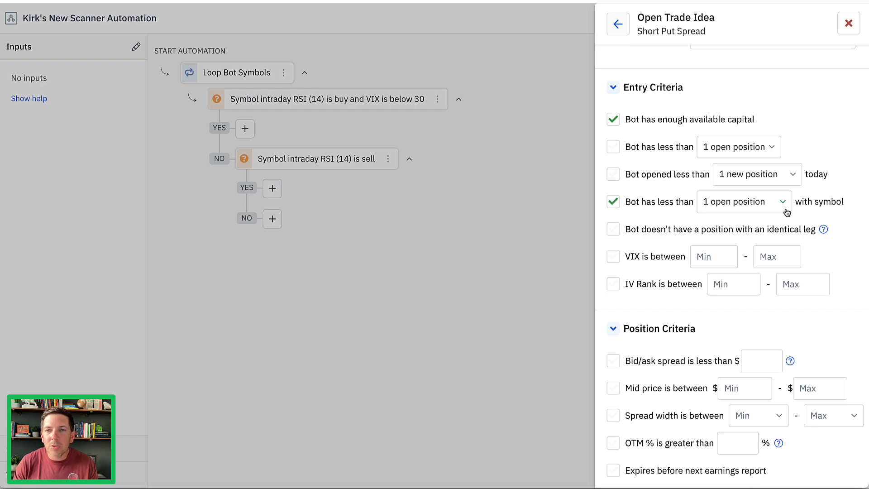
Enable the position criteria EV per contract greater than $5 and reward/risk ratio greater than 80%.
scroll(656, 254, down, 6)
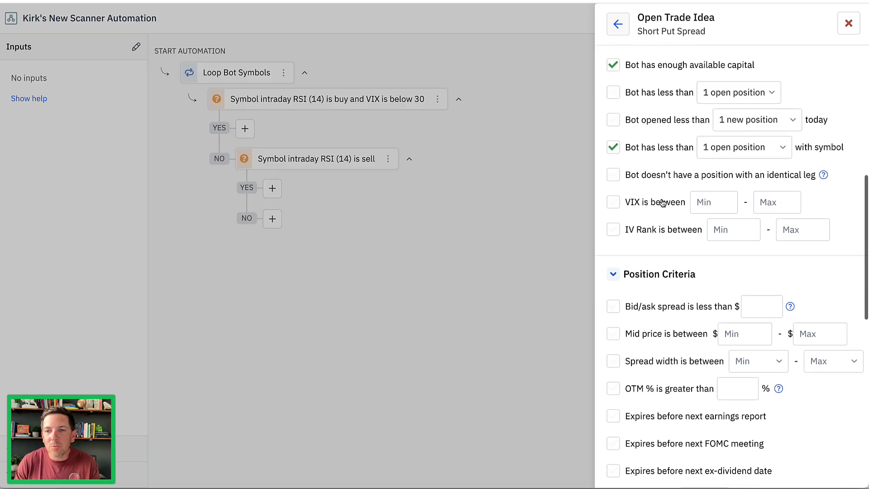
scroll(634, 226, down, 3)
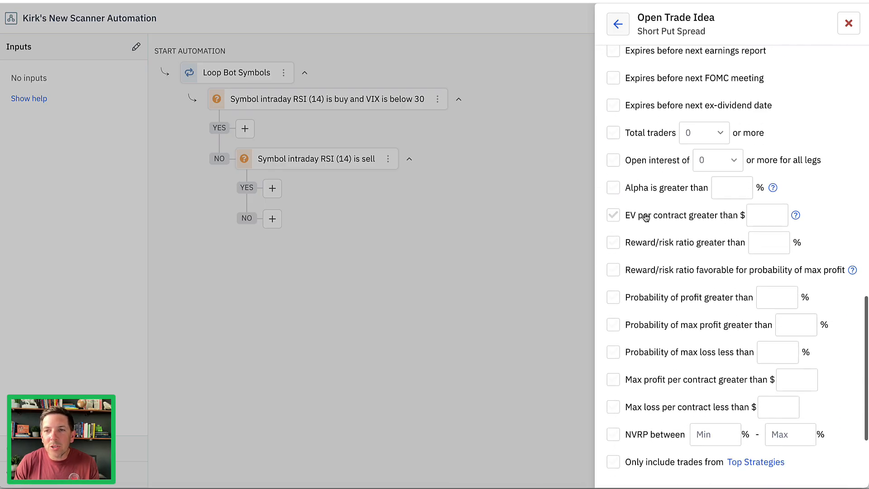
click(613, 243)
click(613, 216)
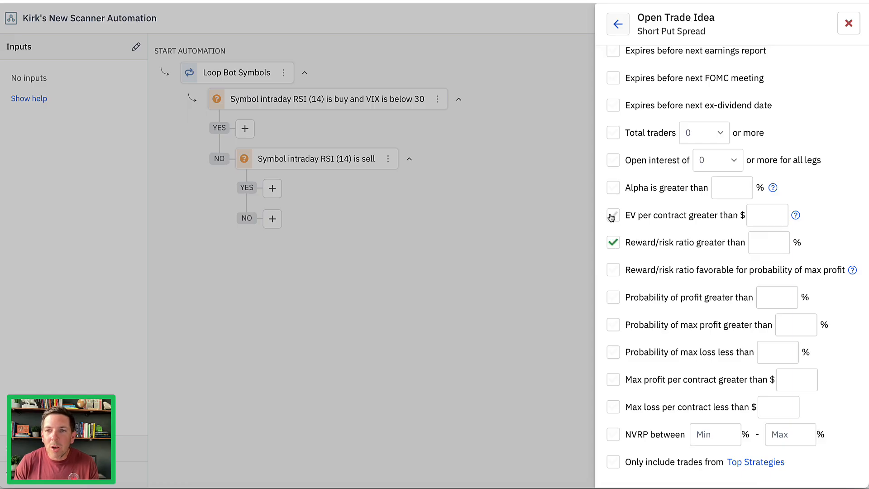
click(753, 215)
text(5)
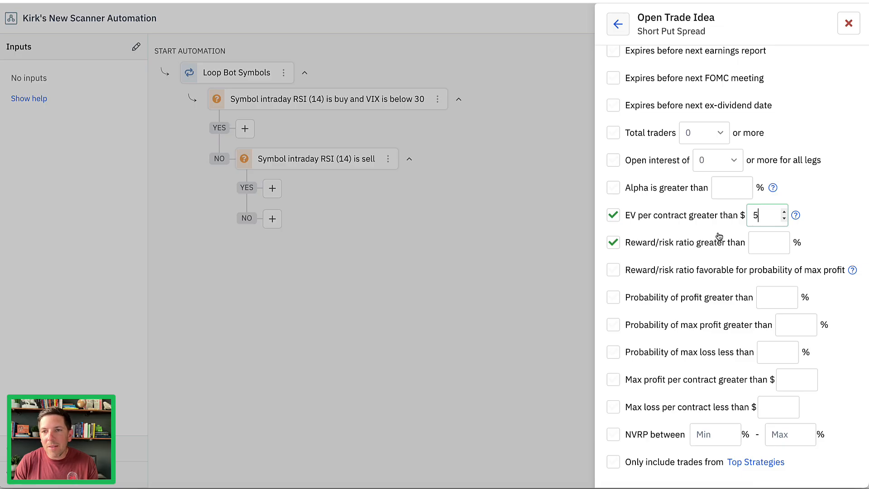
click(765, 244)
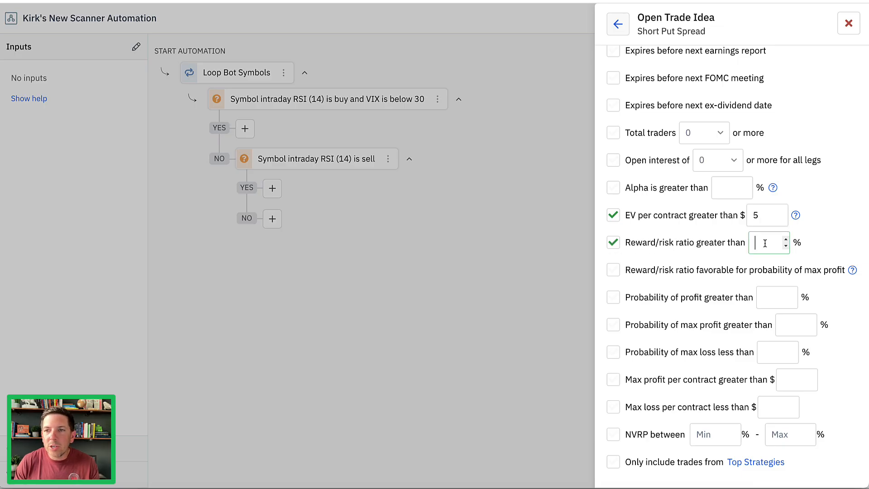
text(80)
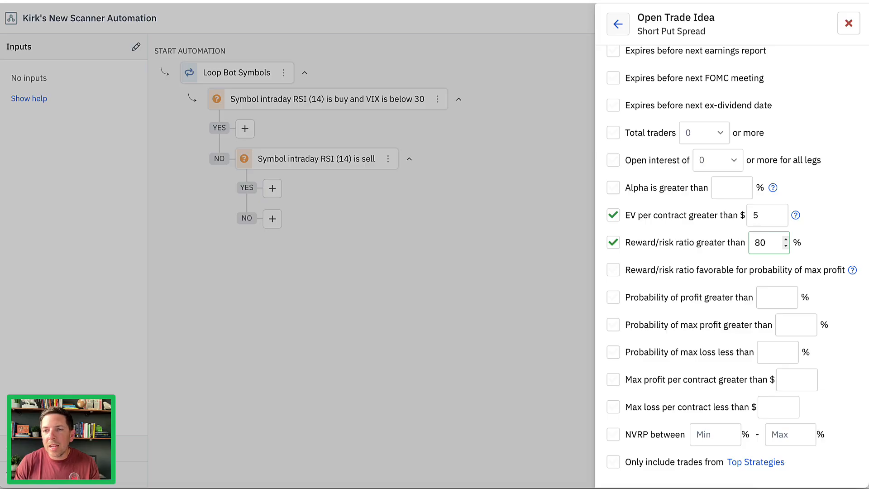
Require a probability of profit greater than 60% and re-enter the reward/risk ratio threshold as 80%.
scroll(765, 243, down, 4)
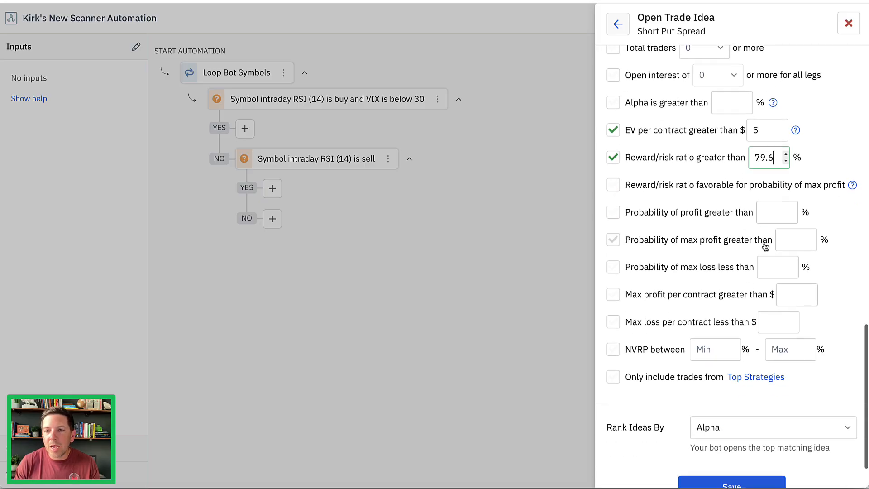
click(612, 212)
click(776, 211)
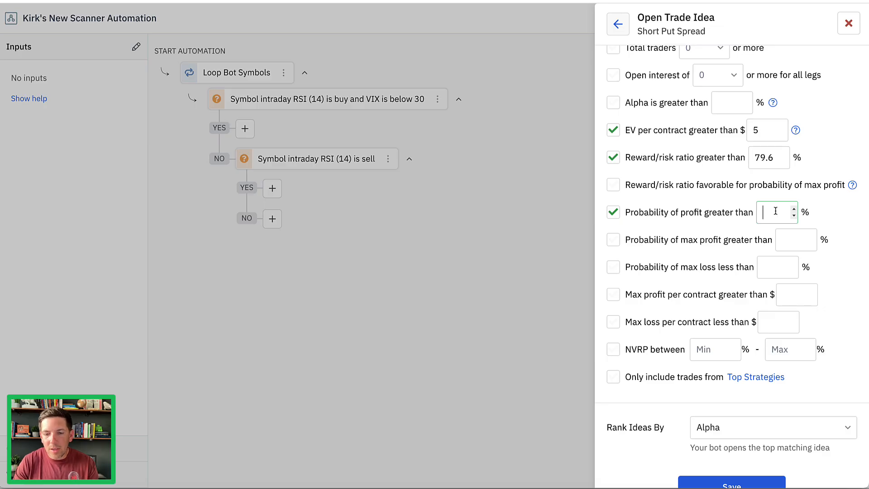
text(60)
double_click(771, 156)
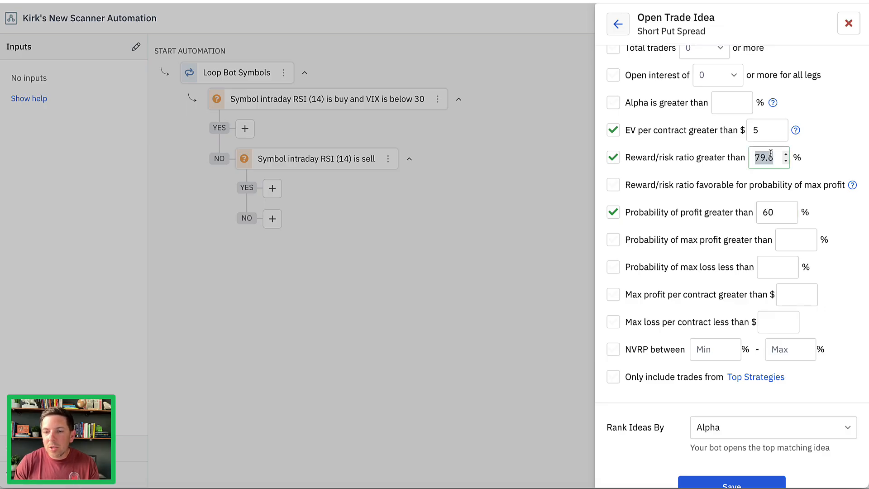
text(80)
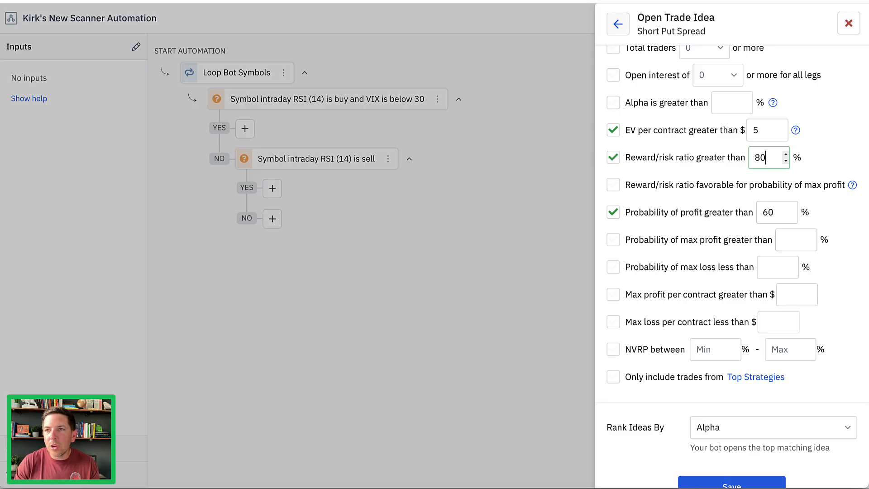
click(828, 156)
scroll(690, 161, down, 1)
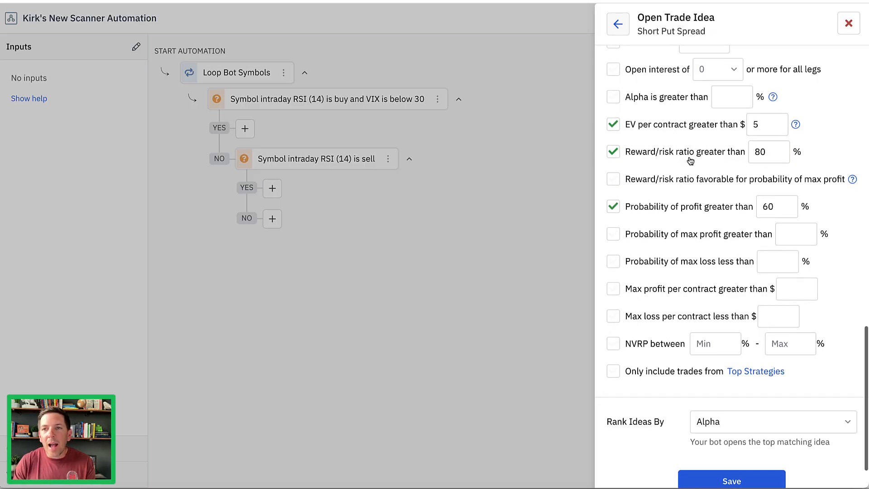
Limit the short put spread's expiration to 45 days or less and save the trade idea.
scroll(690, 158, up, 10)
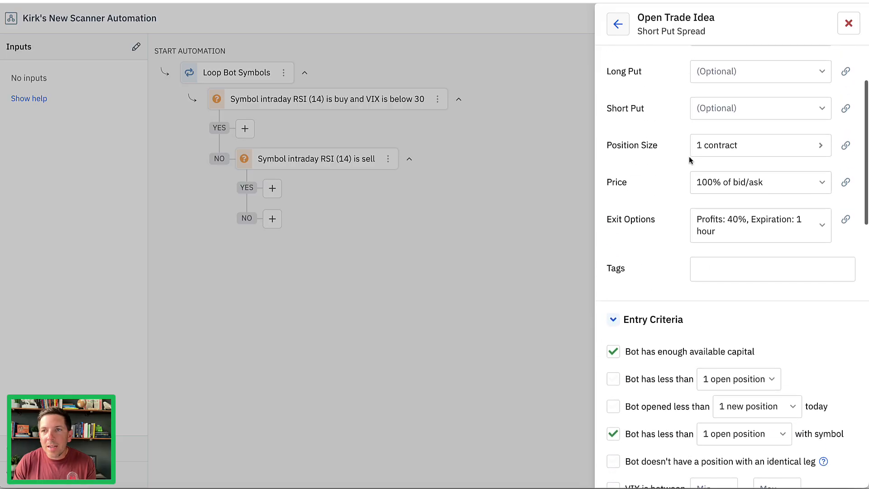
scroll(690, 159, up, 3)
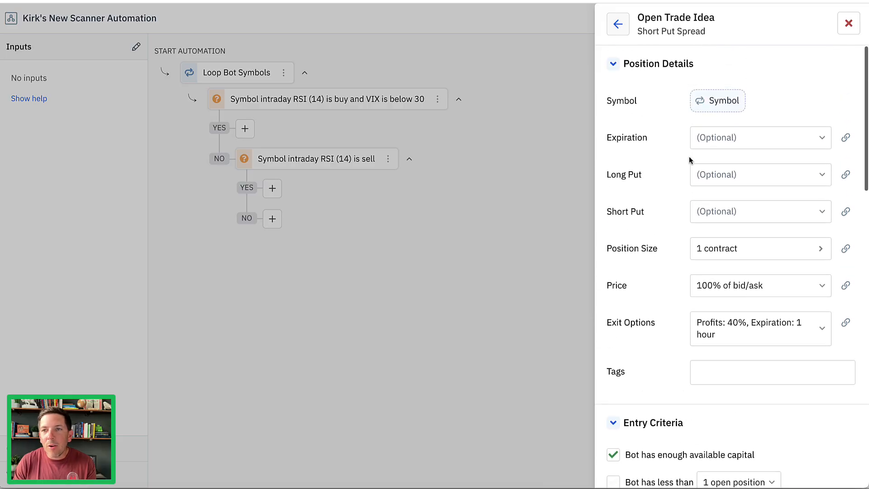
click(723, 141)
click(776, 168)
scroll(782, 307, down, 3)
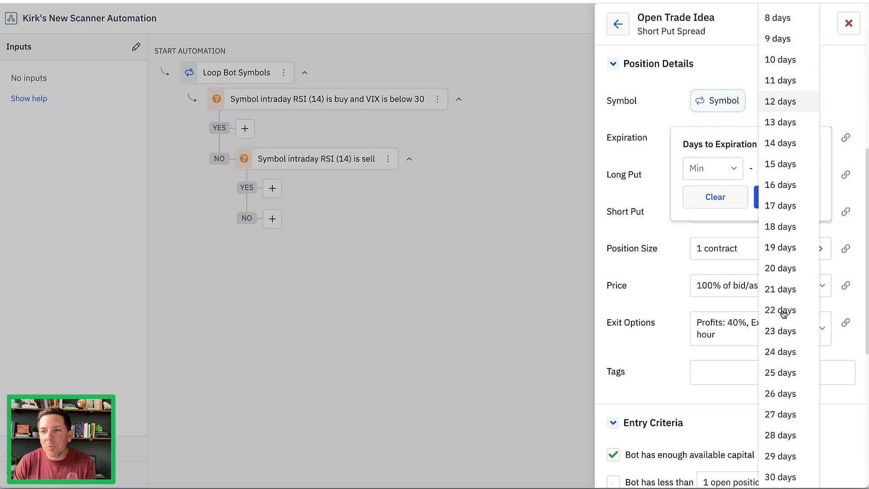
scroll(783, 313, down, 6)
click(780, 476)
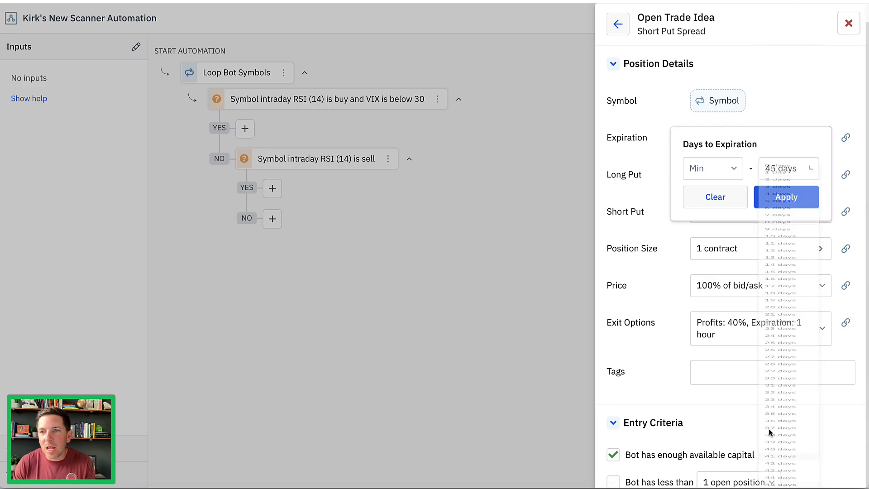
click(779, 201)
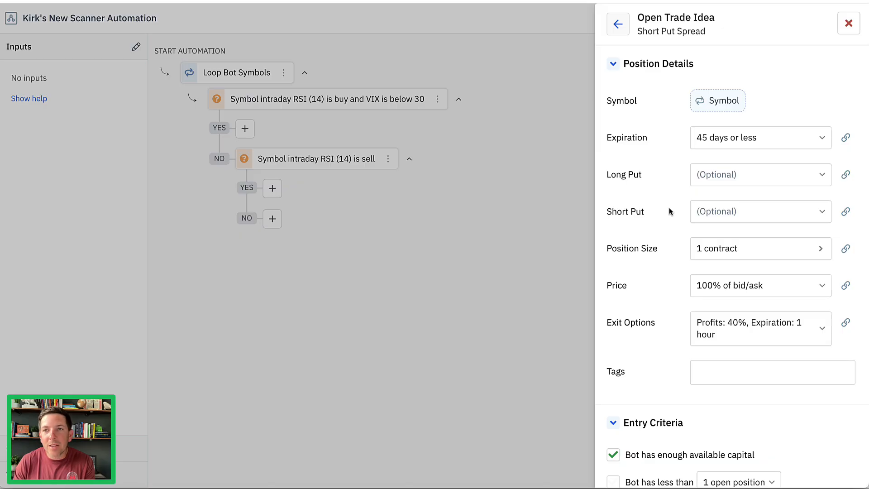
scroll(672, 208, down, 15)
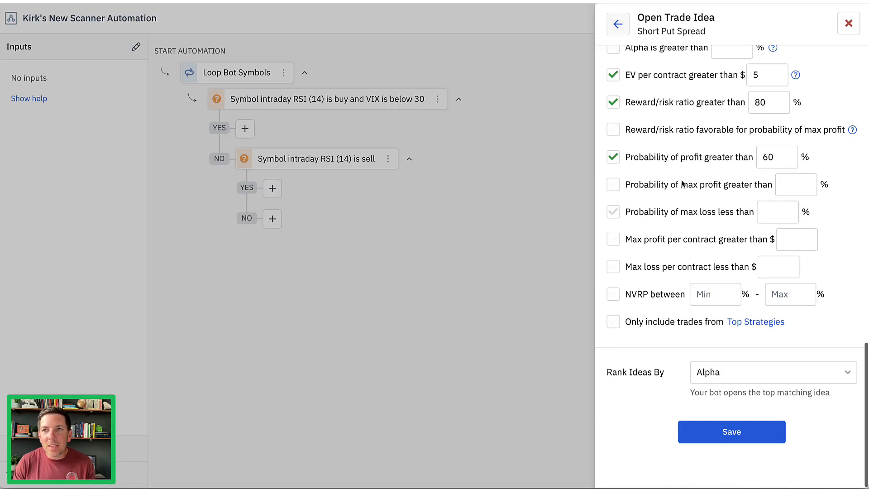
scroll(683, 183, up, 1)
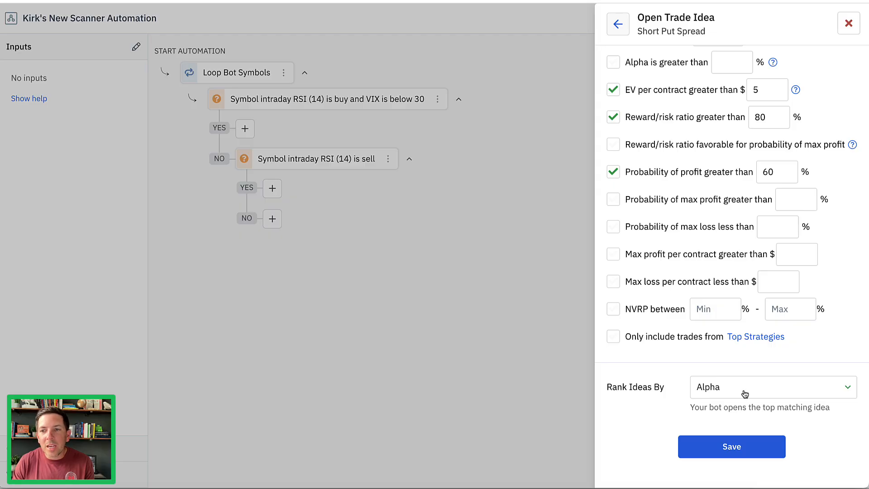
click(731, 446)
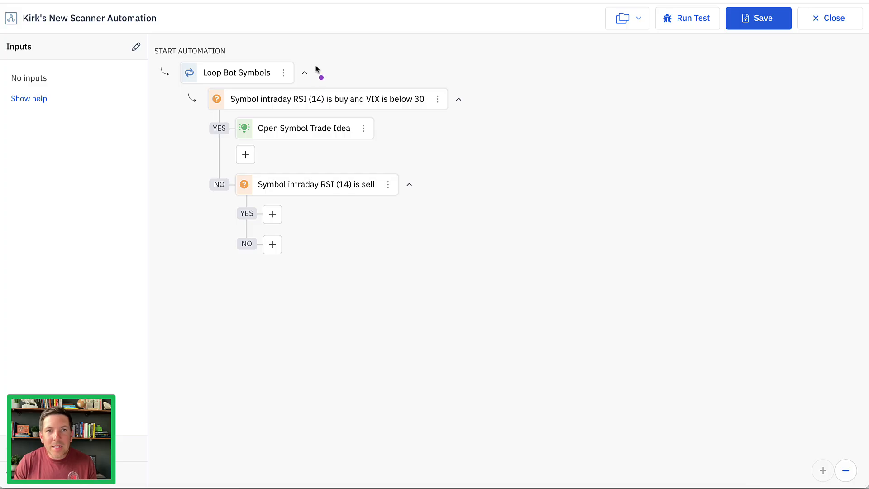
Review the exit options of the saved short put spread trade idea and close its settings.
mouse_move(318, 68)
mouse_down()
mouse_move(373, 66)
mouse_move(366, 81)
mouse_move(394, 72)
mouse_move(403, 120)
mouse_up()
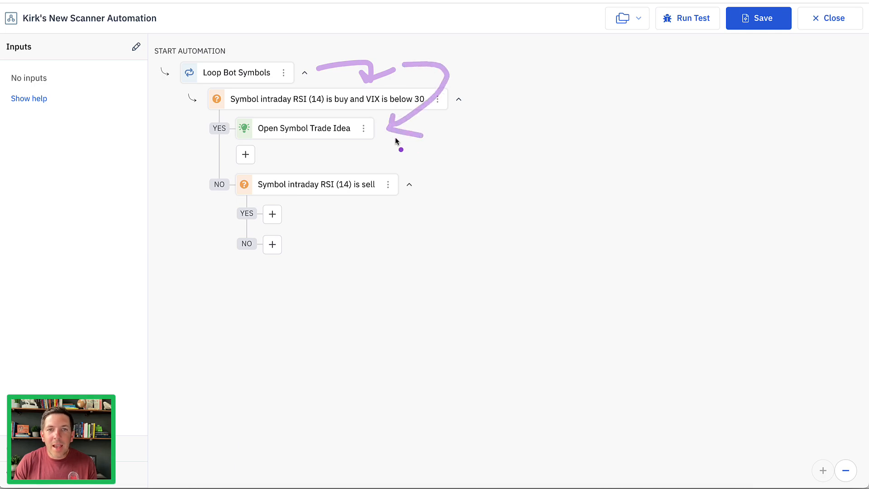
click(311, 130)
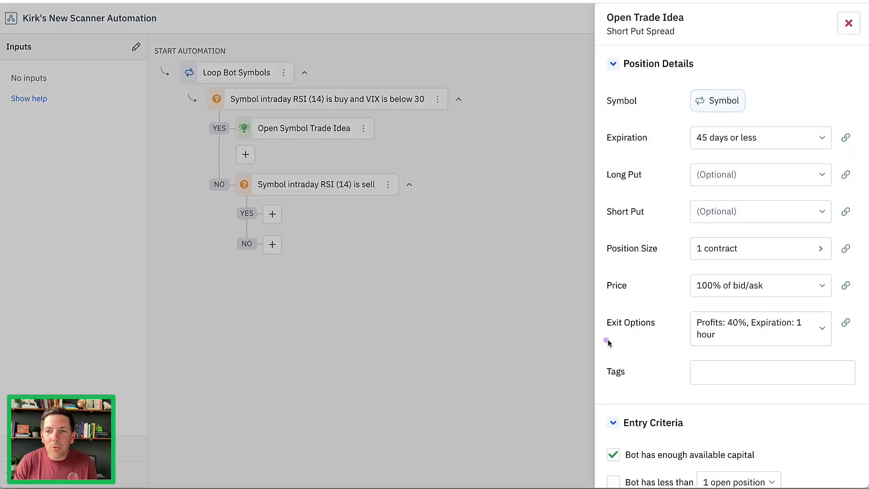
mouse_move(607, 340)
mouse_down()
mouse_move(632, 305)
mouse_move(640, 339)
mouse_up()
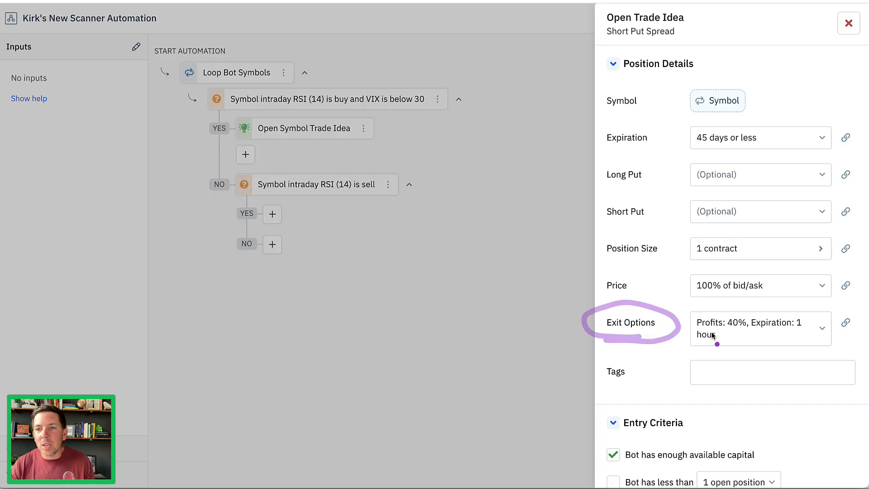
drag(694, 330, 762, 331)
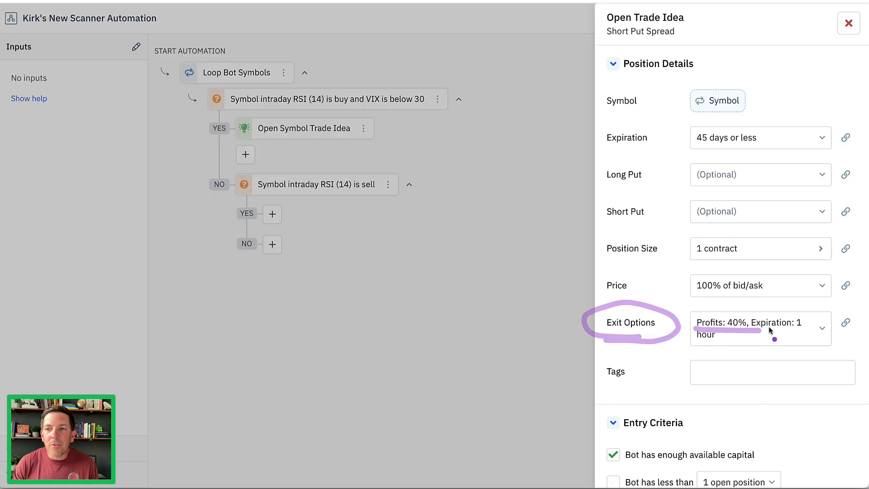
key(Escape)
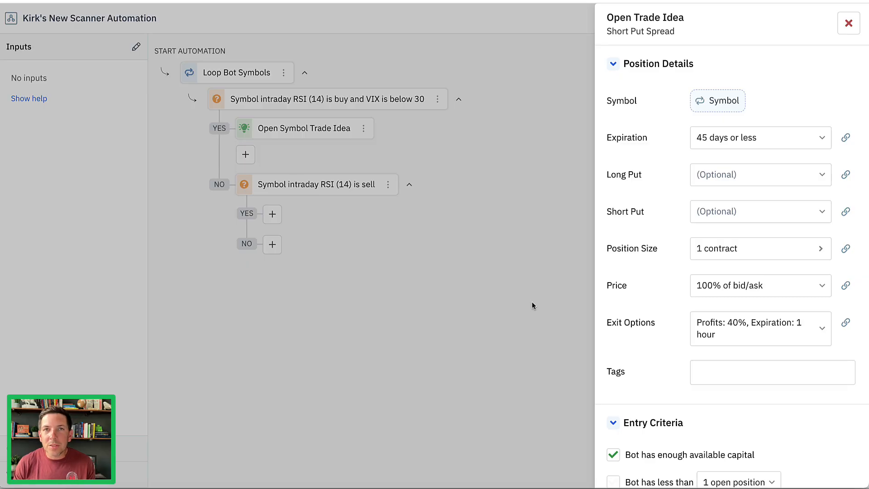
click(848, 24)
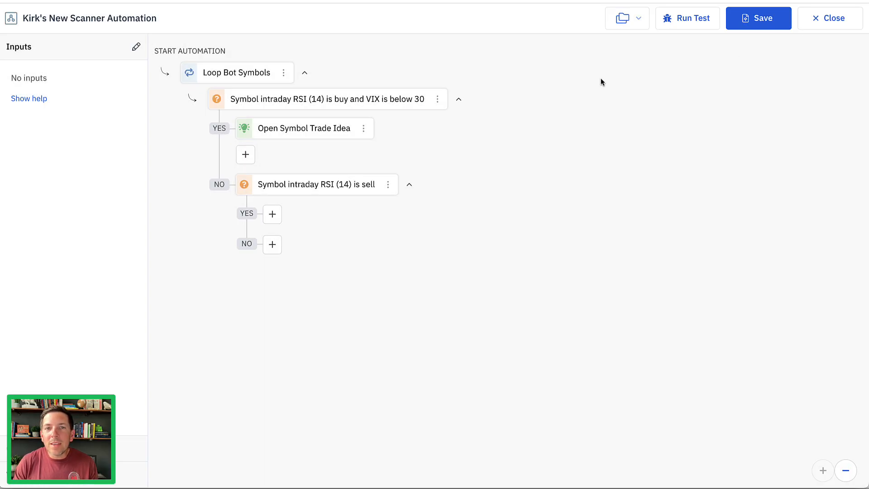
Add a short call spread trade idea to the YES path of the RSI sell decision, expiring in 25 days or less.
click(272, 214)
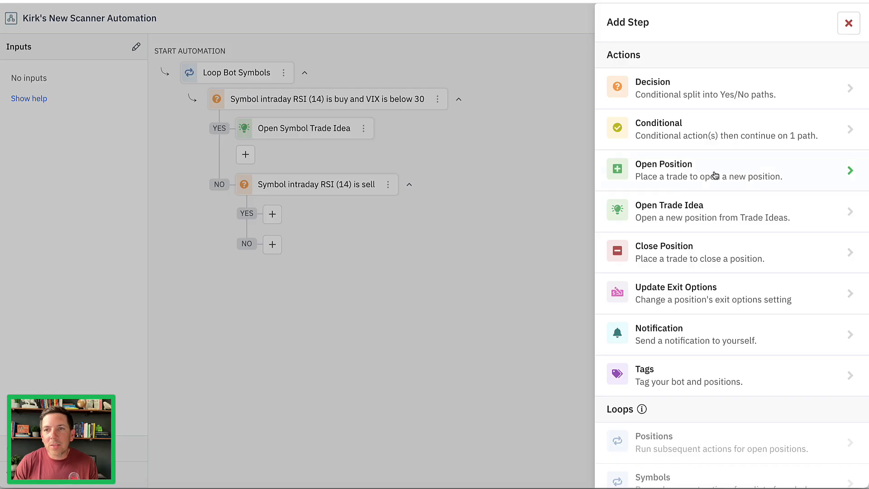
click(726, 210)
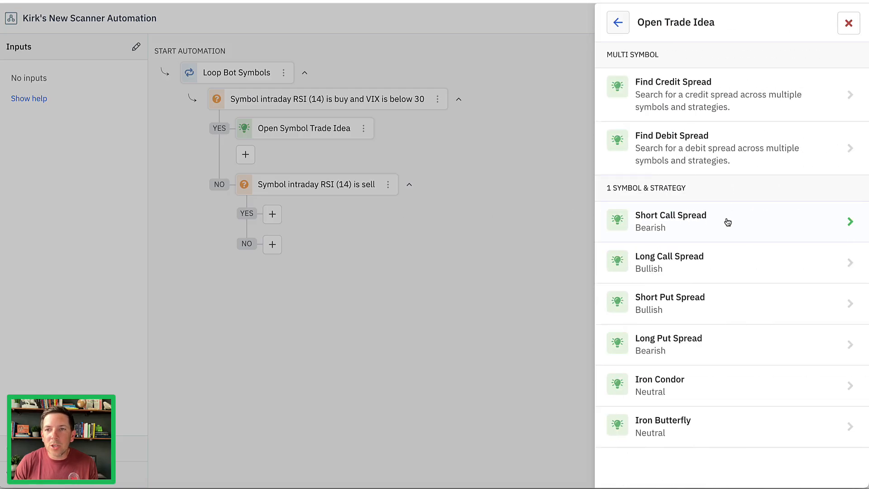
click(727, 219)
click(749, 138)
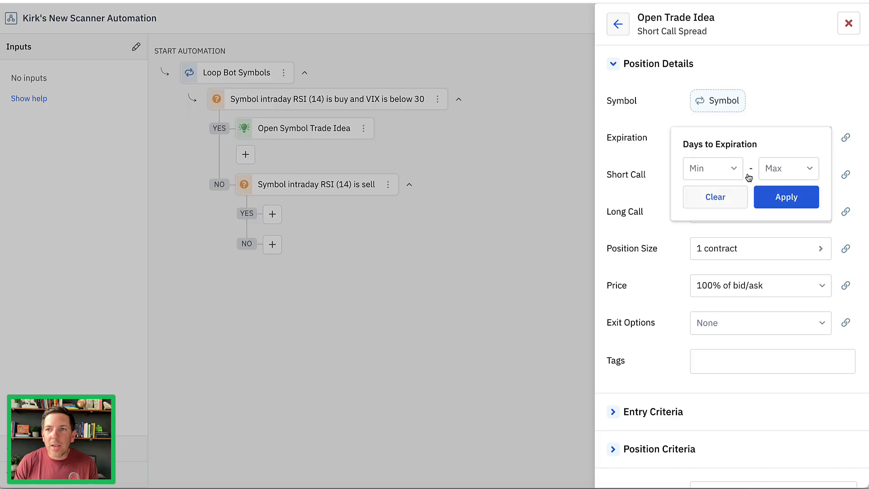
click(778, 168)
scroll(783, 308, down, 4)
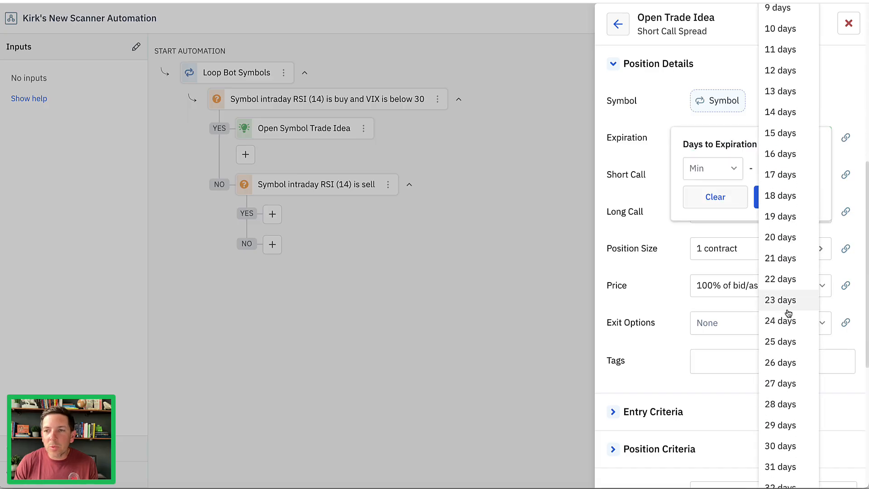
click(782, 343)
click(780, 202)
Set the short call spread's exit options to profit taking at 70% of credit and expiration 45 minutes before, and save them.
scroll(664, 182, down, 3)
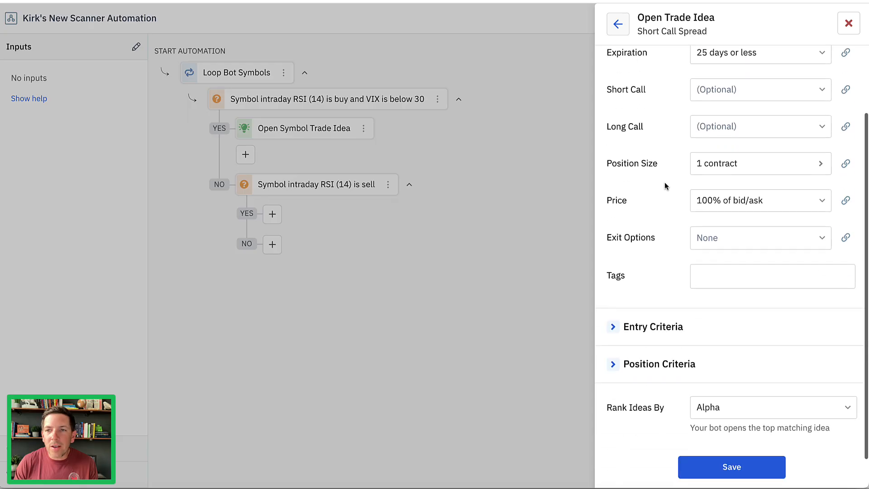
click(711, 200)
click(501, 139)
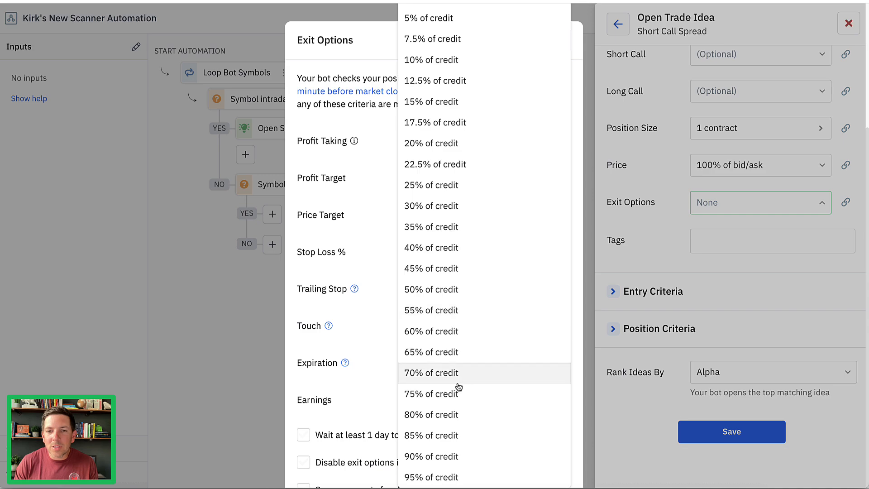
click(460, 375)
scroll(462, 326, down, 2)
click(469, 306)
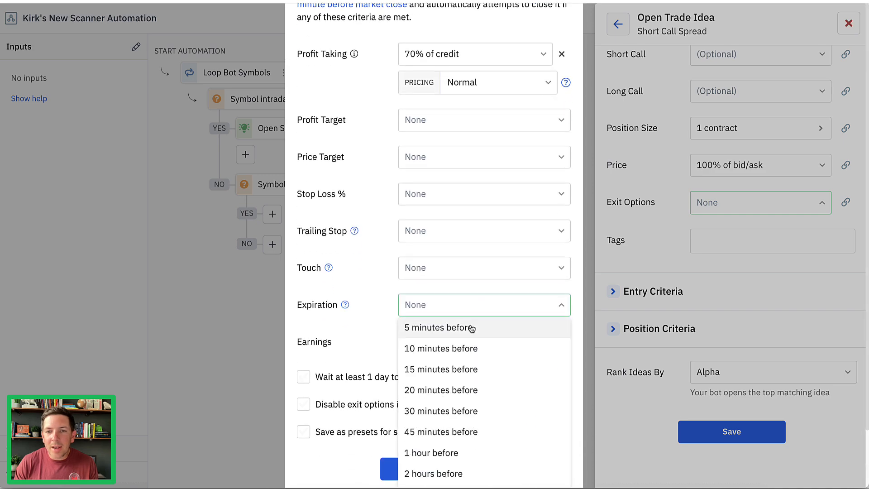
click(473, 431)
scroll(458, 441, down, 2)
click(454, 446)
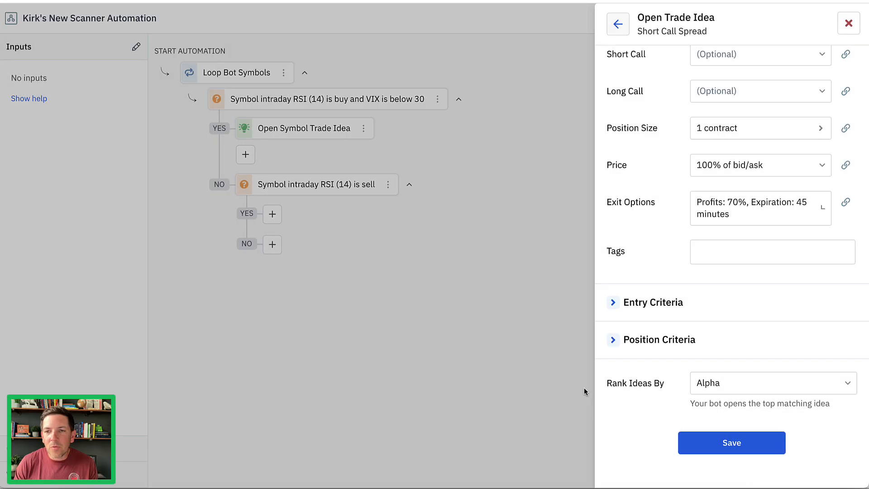
Enable the short call spread's position criteria EV per contract greater than $10 and reward/risk ratio greater than 60%.
click(640, 339)
scroll(667, 287, down, 5)
scroll(666, 286, down, 5)
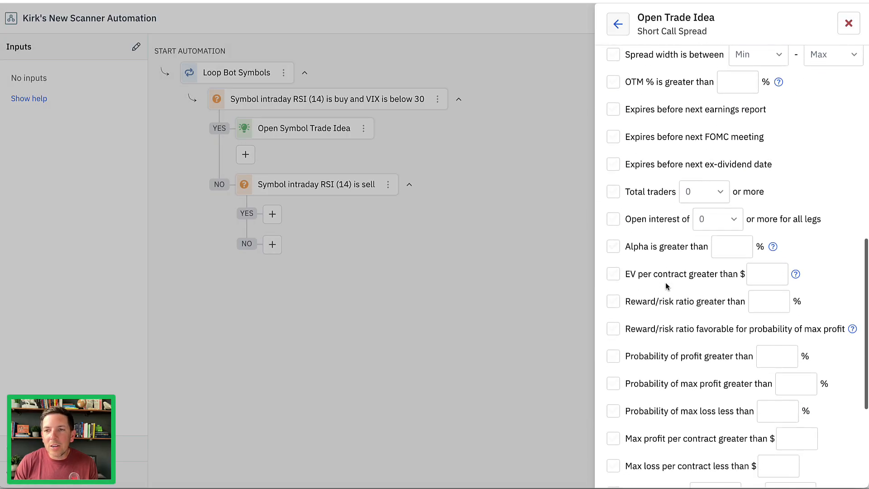
click(722, 124)
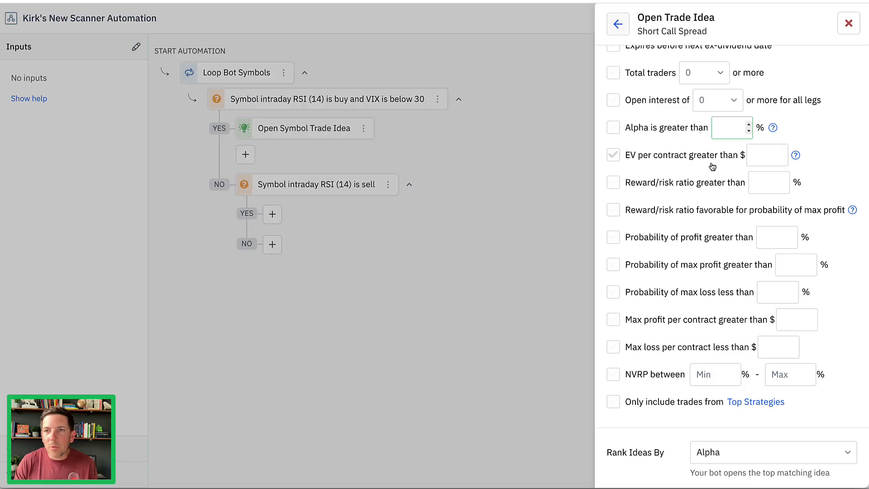
click(612, 155)
click(750, 153)
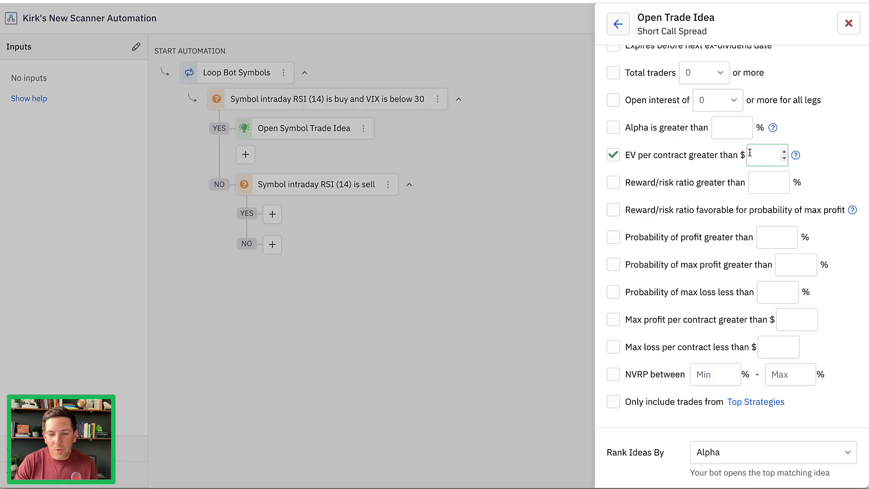
text(10)
click(615, 184)
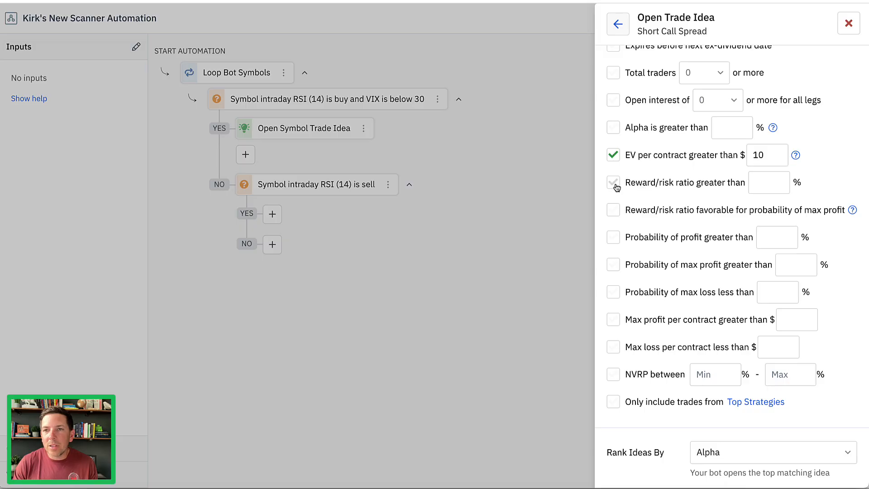
click(747, 183)
text(60)
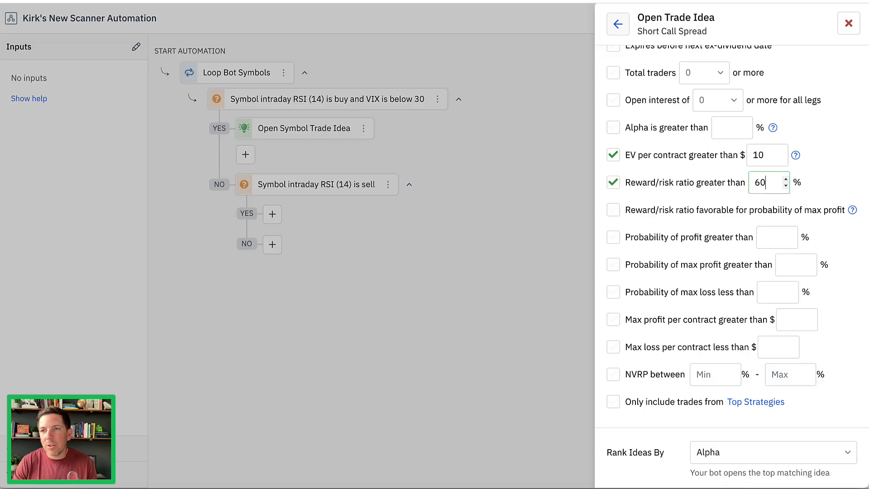
Require a probability of profit greater than 70% and save the short call spread trade idea.
click(614, 236)
click(765, 237)
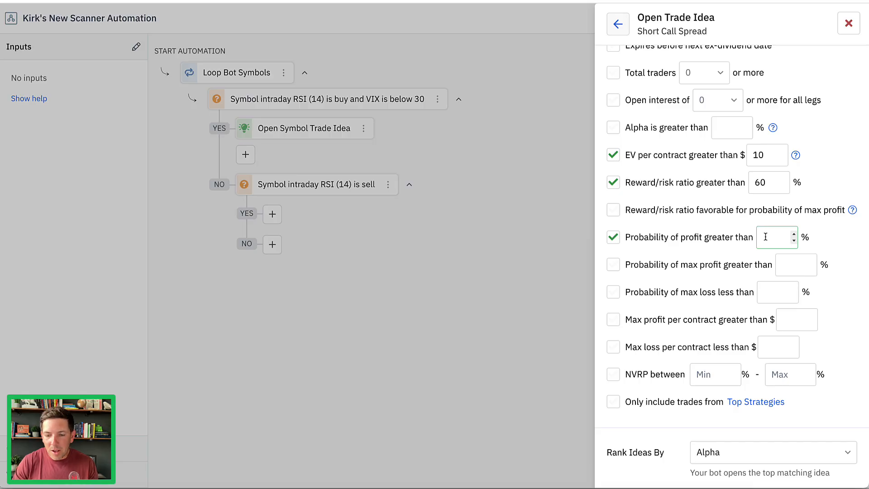
text(70)
scroll(738, 250, down, 2)
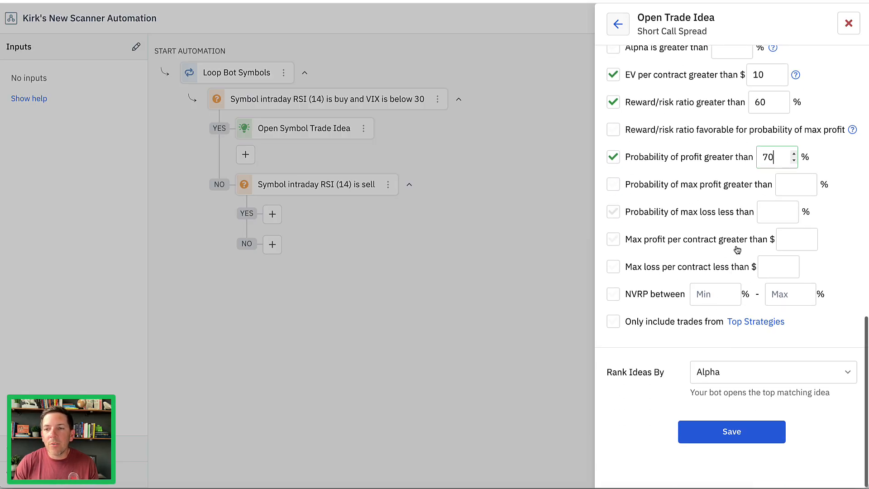
click(727, 431)
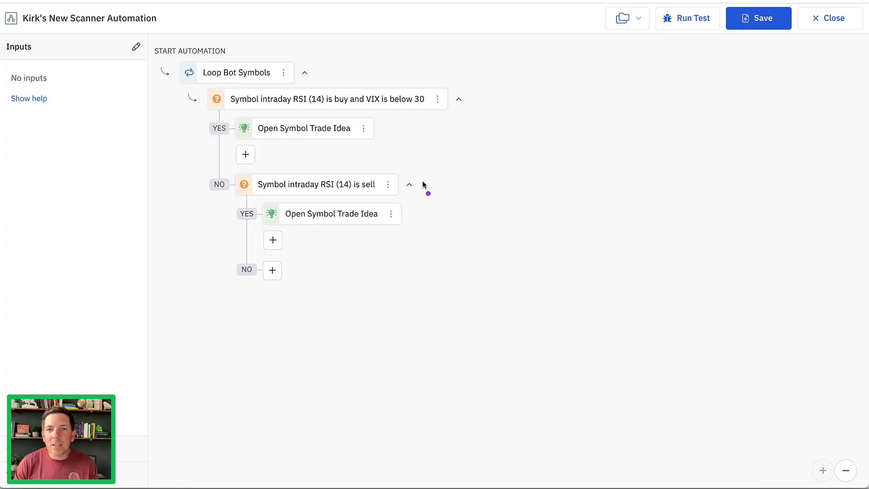
drag(414, 211, 428, 217)
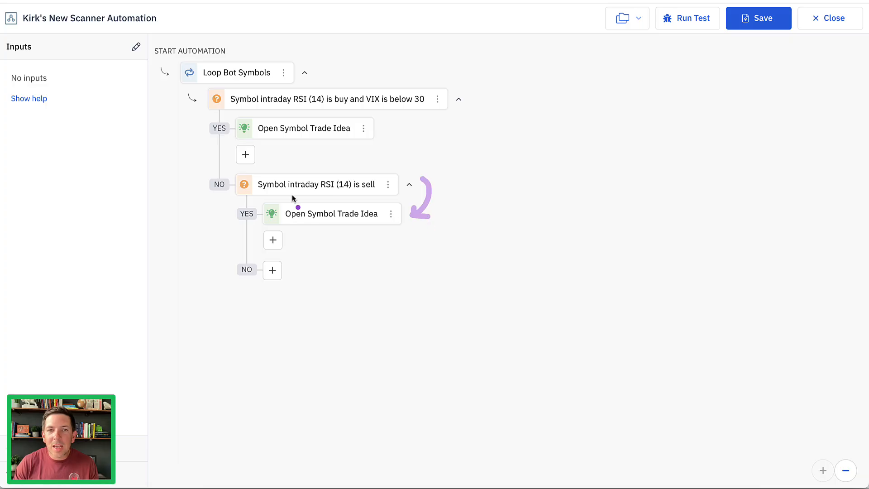
drag(267, 196, 378, 197)
drag(279, 199, 380, 203)
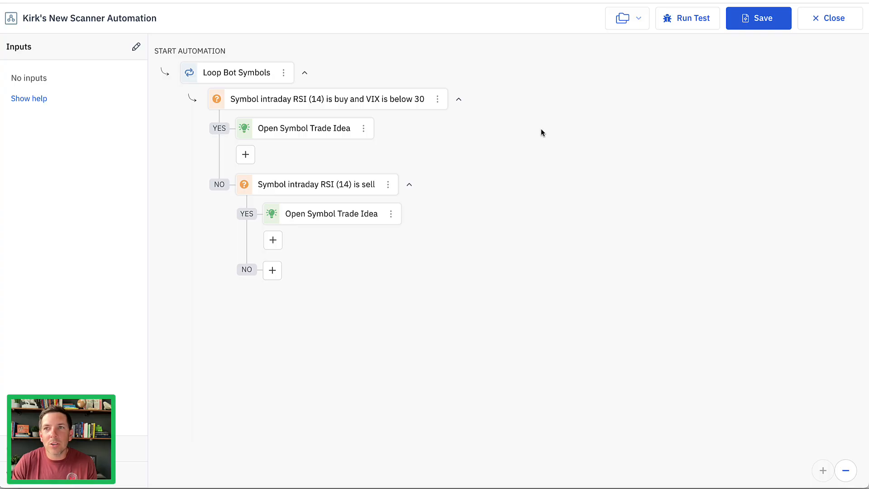
Save the finished scanner automation and choose the continuous Scanner schedule for it.
click(756, 20)
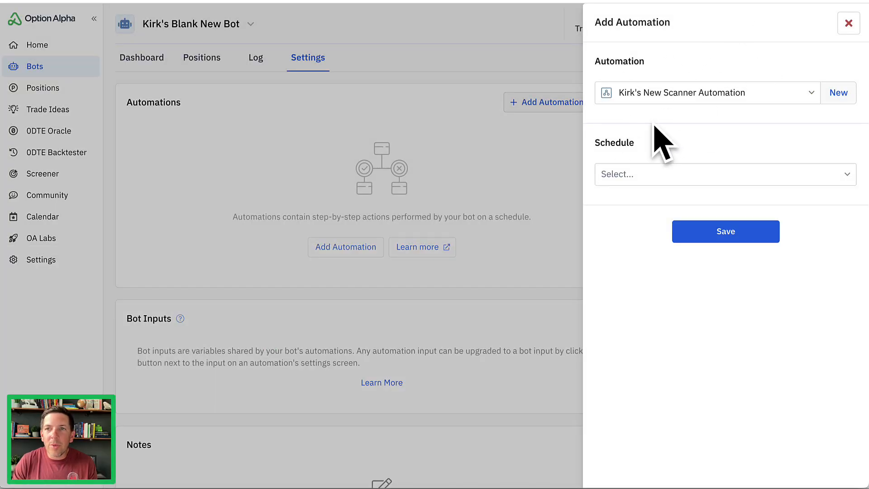
click(648, 181)
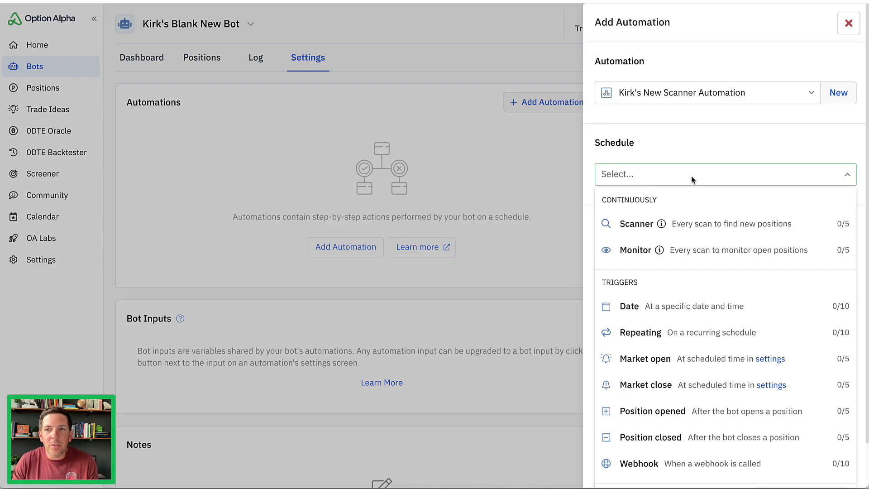
scroll(718, 213, down, 1)
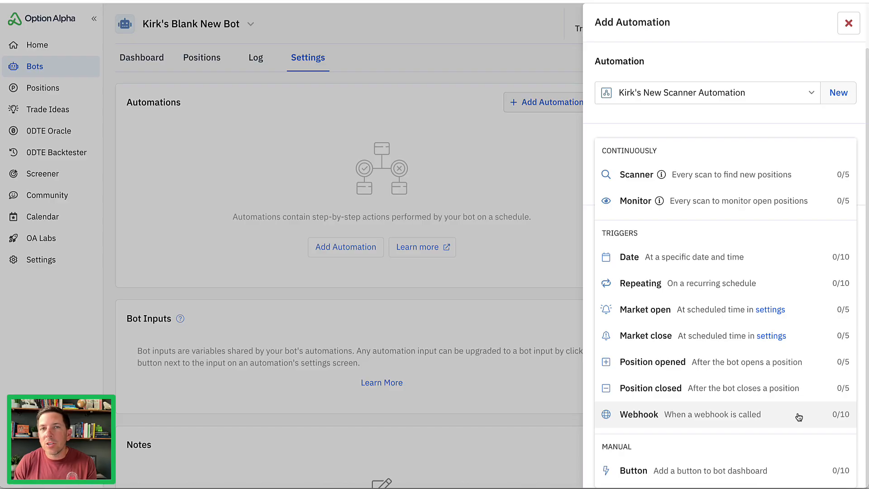
click(805, 176)
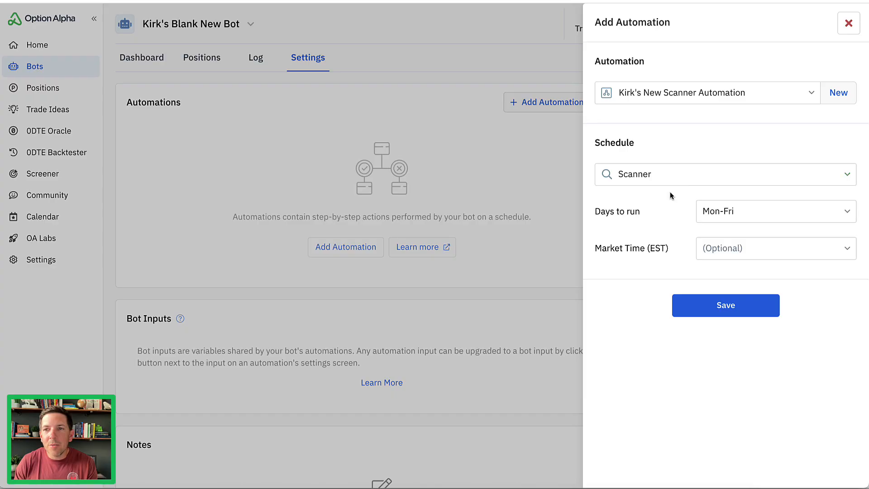
Add the automation to the bot with a Mon-Fri schedule and no market time limits, and turn the bot's automations on.
click(721, 248)
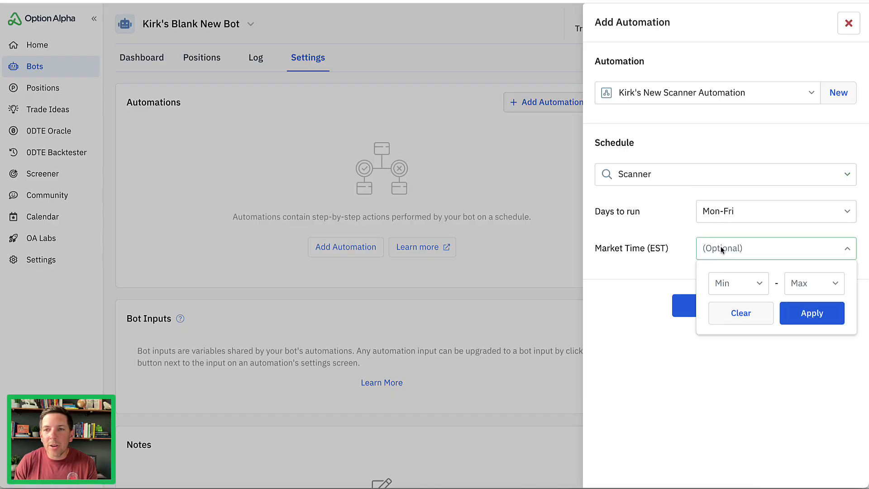
click(692, 232)
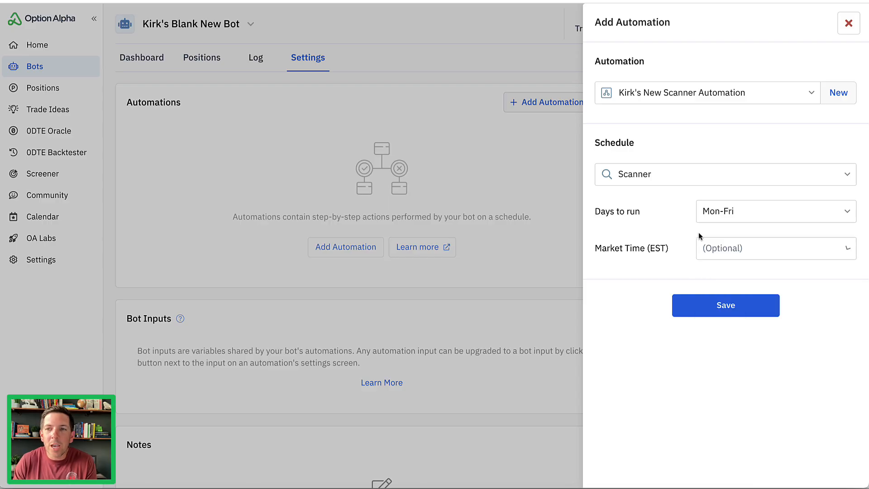
click(724, 306)
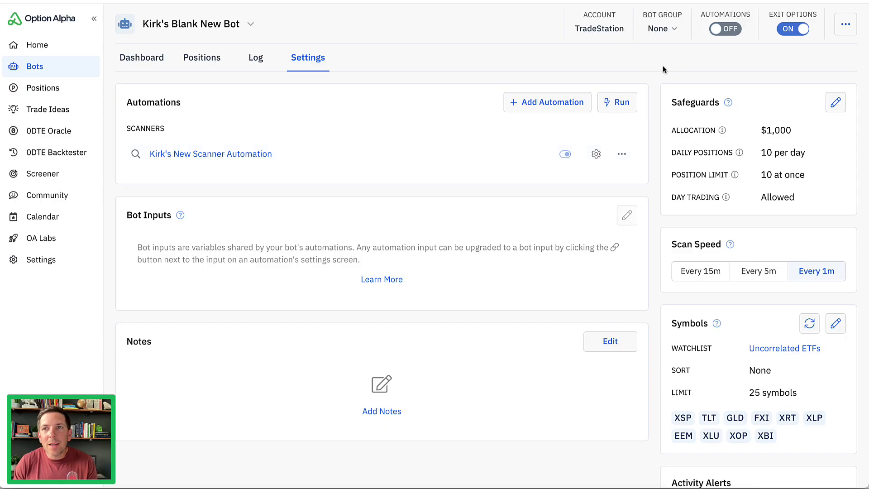
click(727, 29)
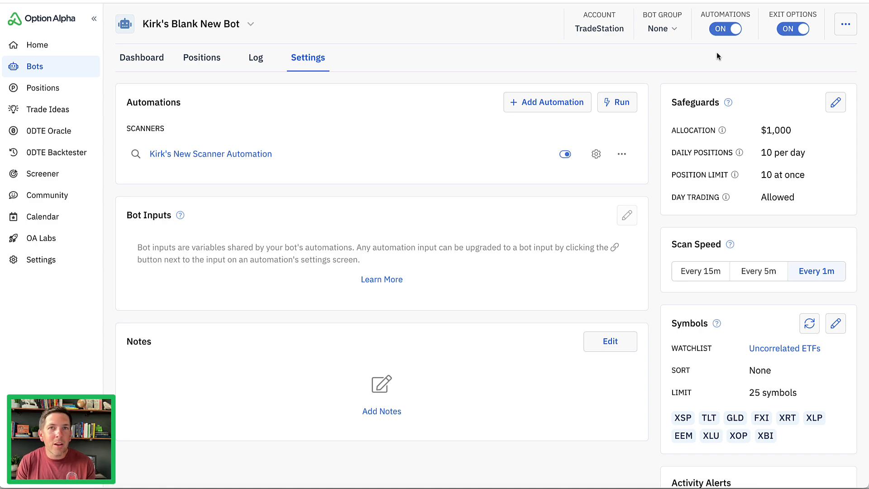
Open the scanner automation to review its decision tree and the step types available on the first decision's YES path, and close it.
click(458, 152)
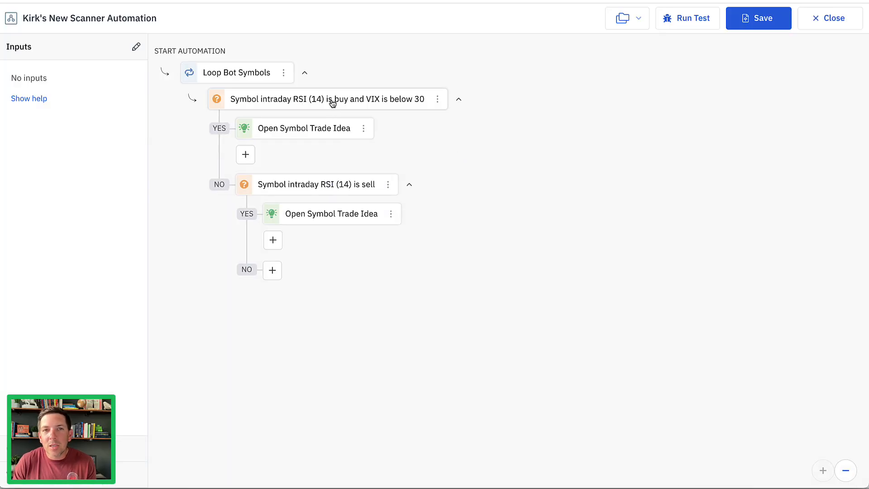
click(246, 155)
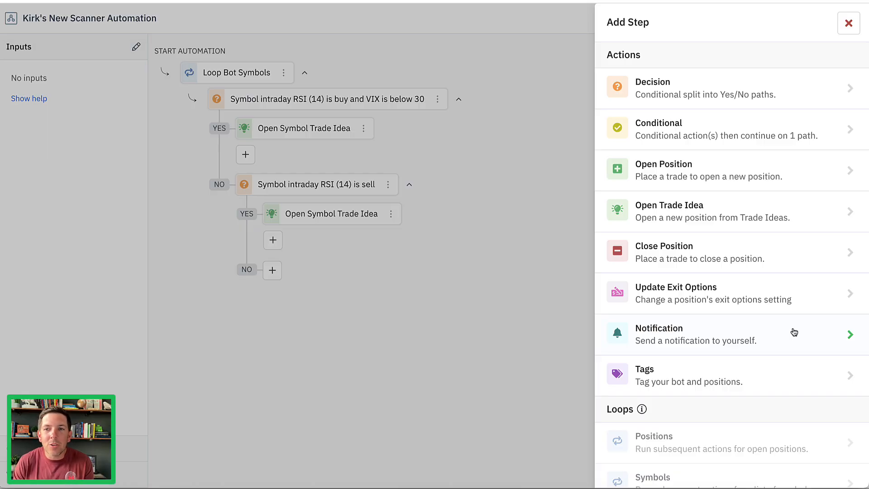
click(848, 23)
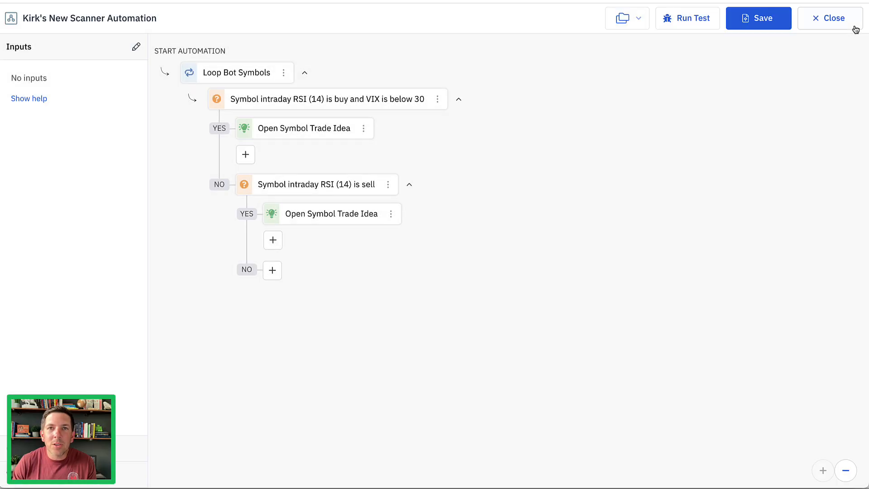
click(828, 19)
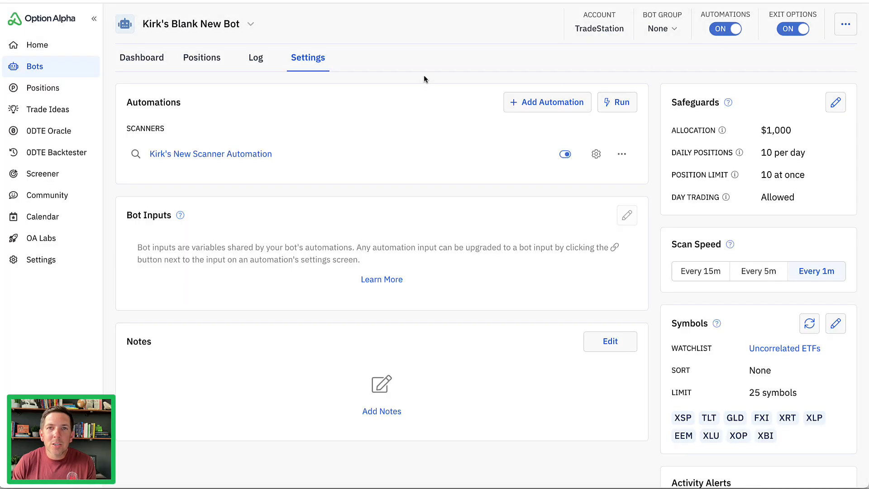